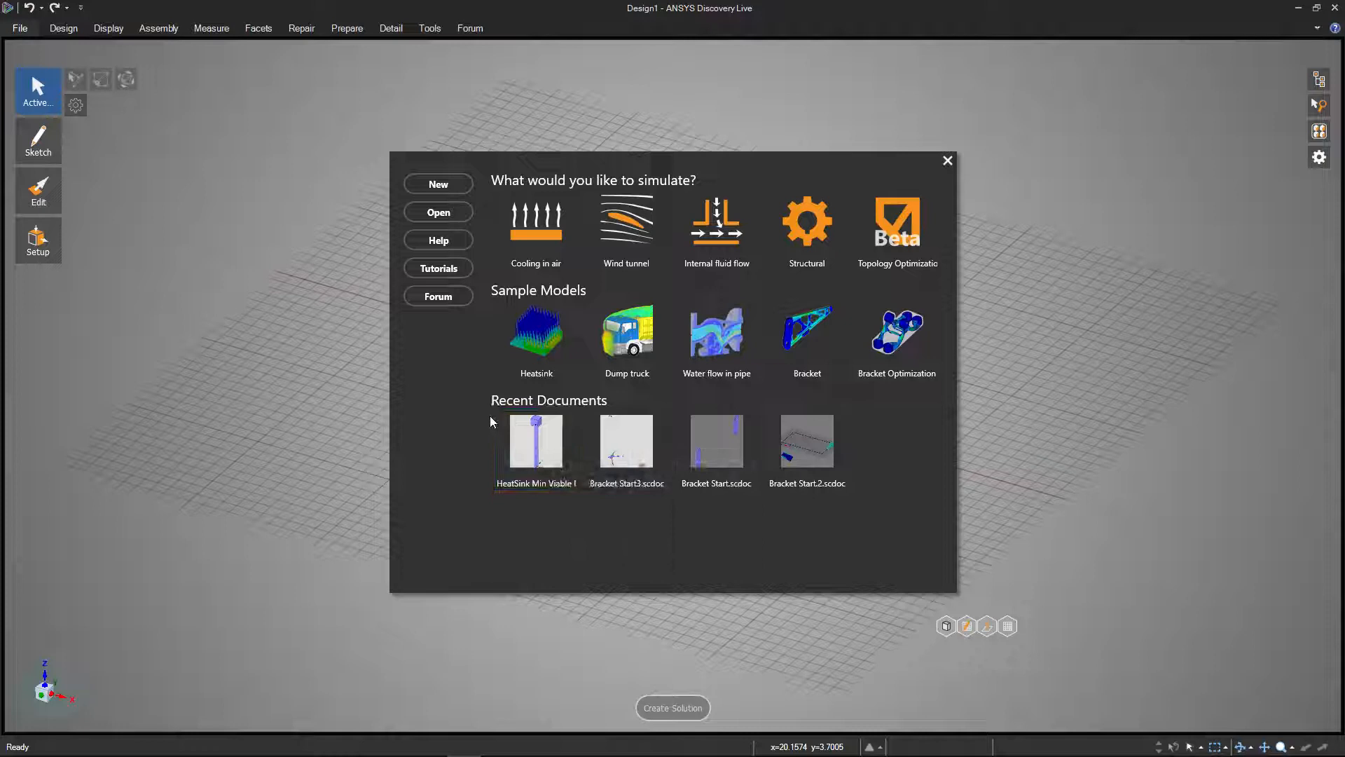
# Open the recent document HeatSink Min Viable Product and bring the whole model into view
pyautogui.click(533, 439)
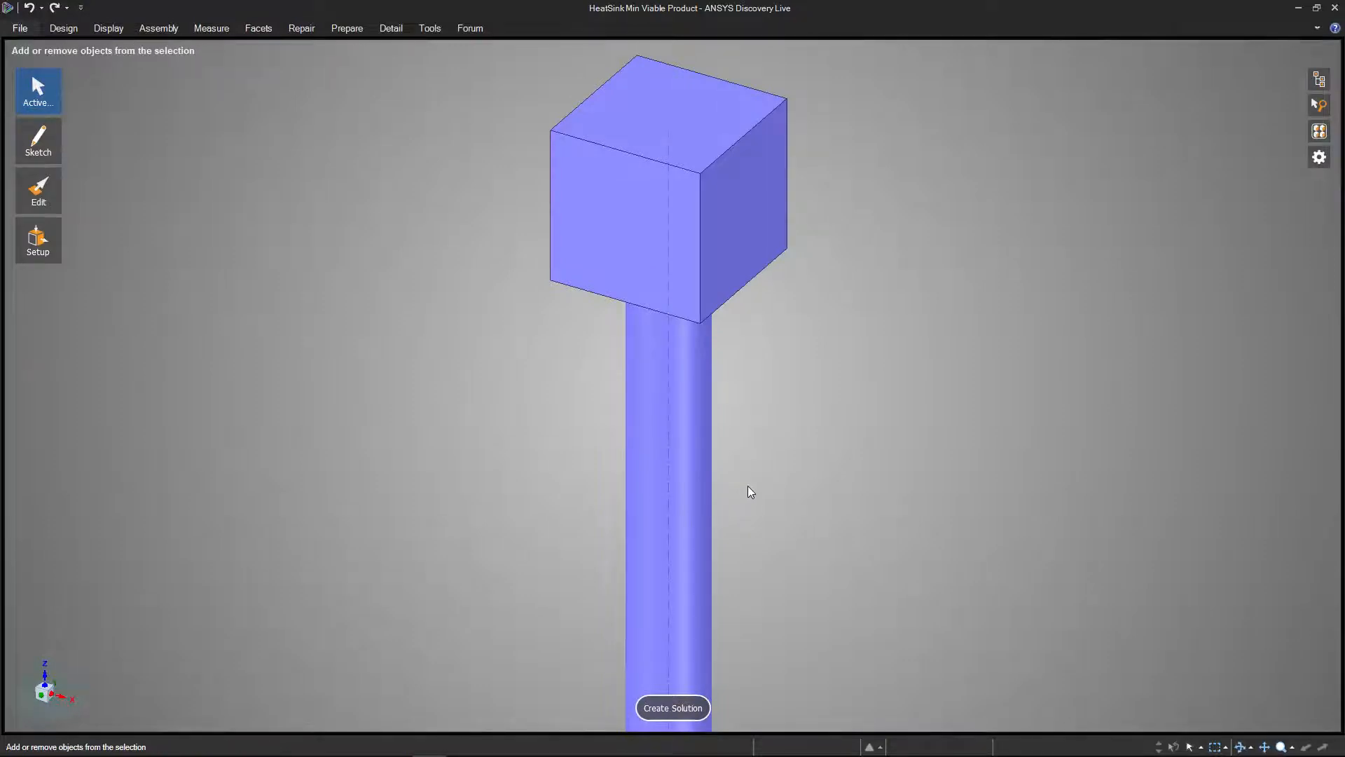
pyautogui.scroll(2, 747, 485)
pyautogui.scroll(-5, 762, 504)
pyautogui.keyDown('shift'); pyautogui.moveTo(772, 472); pyautogui.dragTo(740, 374, button='middle'); pyautogui.keyUp('shift')
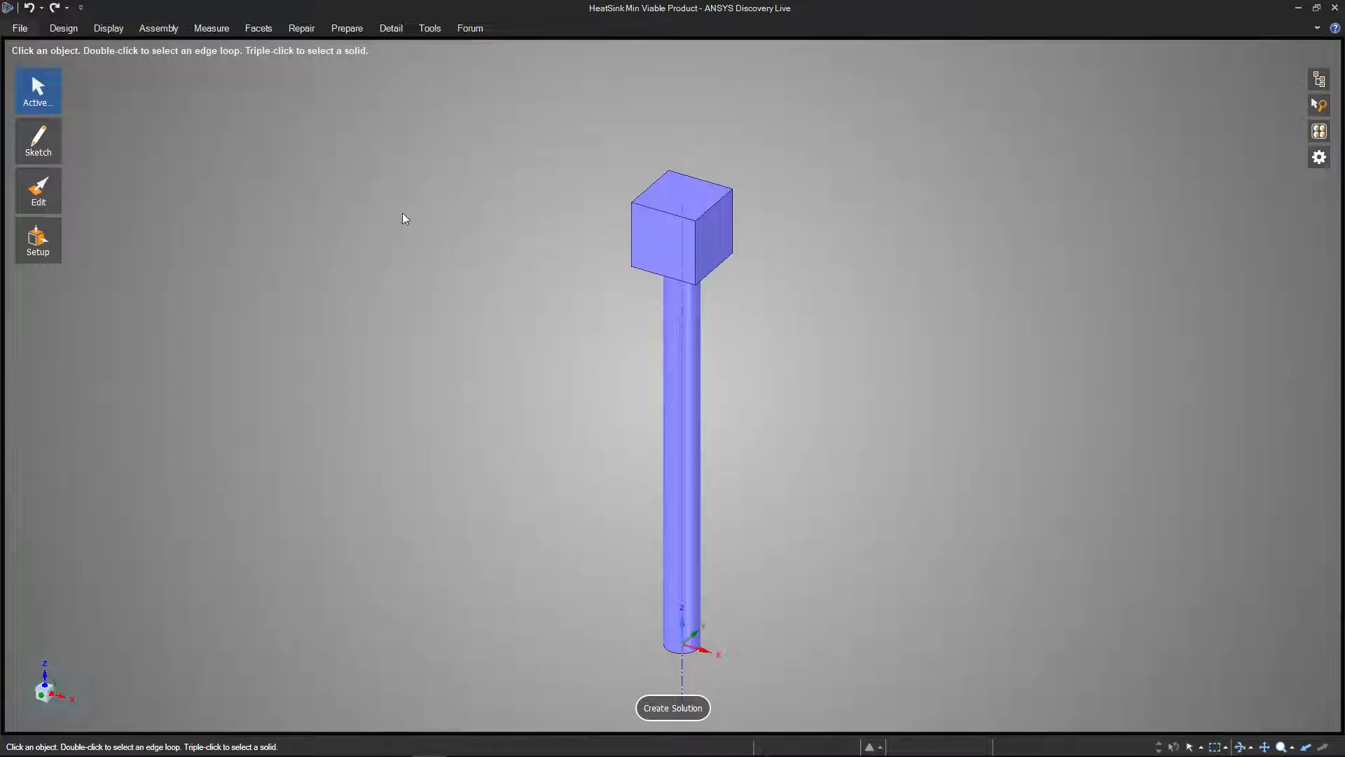
# Set the document's physics units to °C for temperature and W/m² for heat flux
pyautogui.click(19, 28)
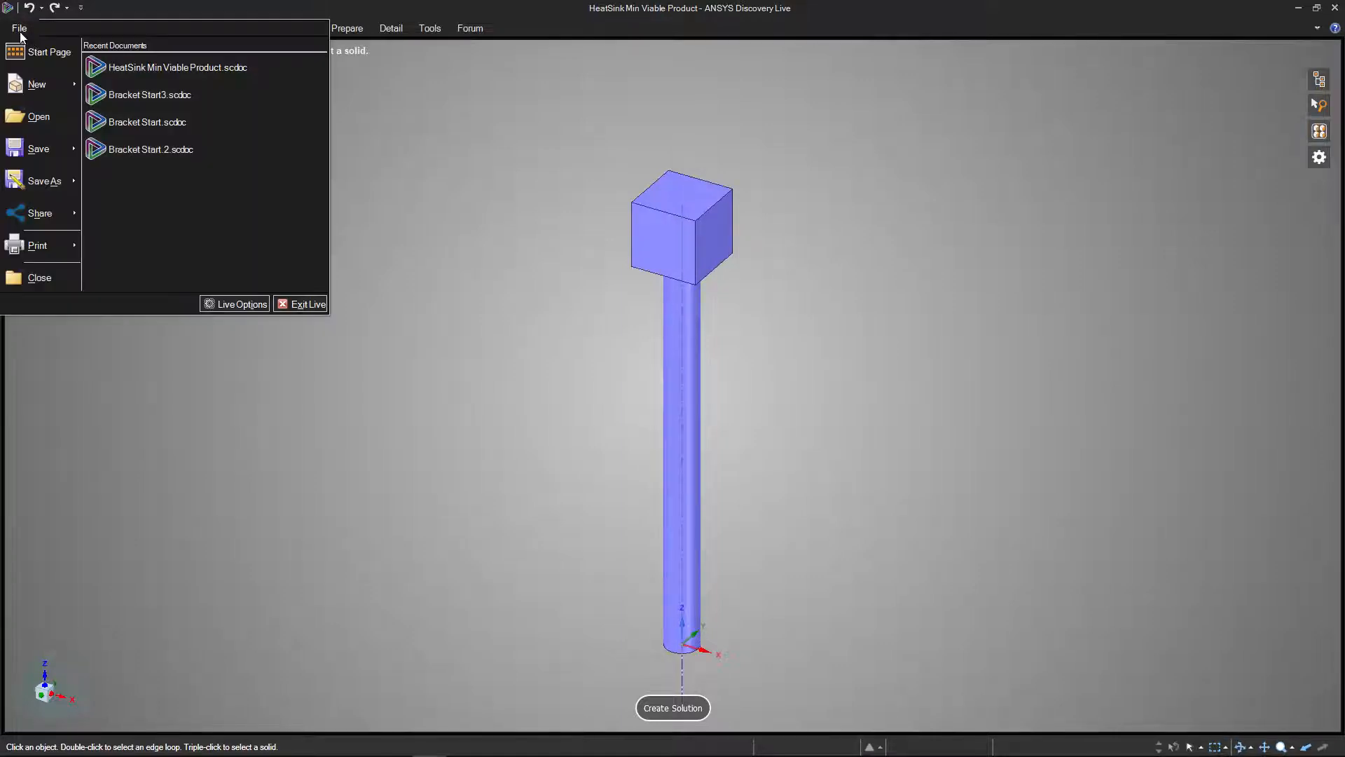
pyautogui.click(243, 305)
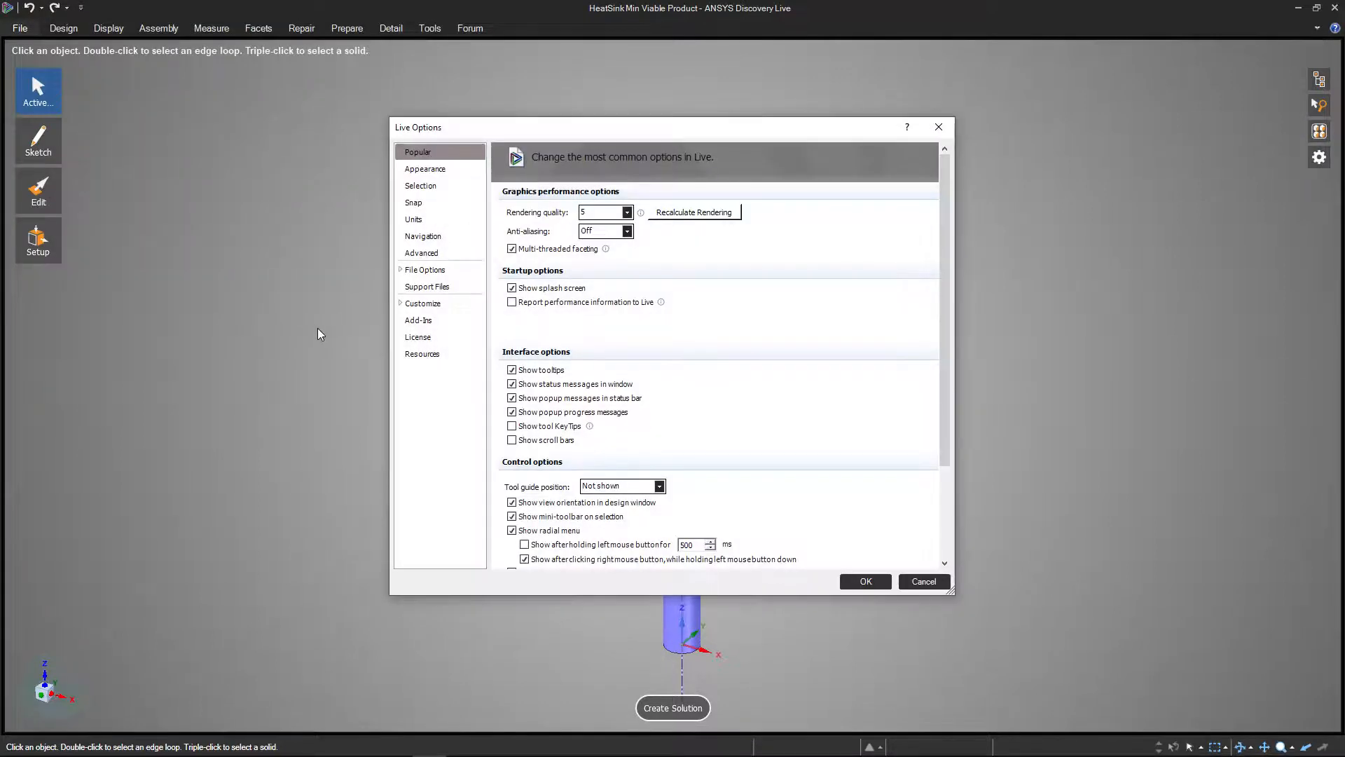
pyautogui.click(421, 222)
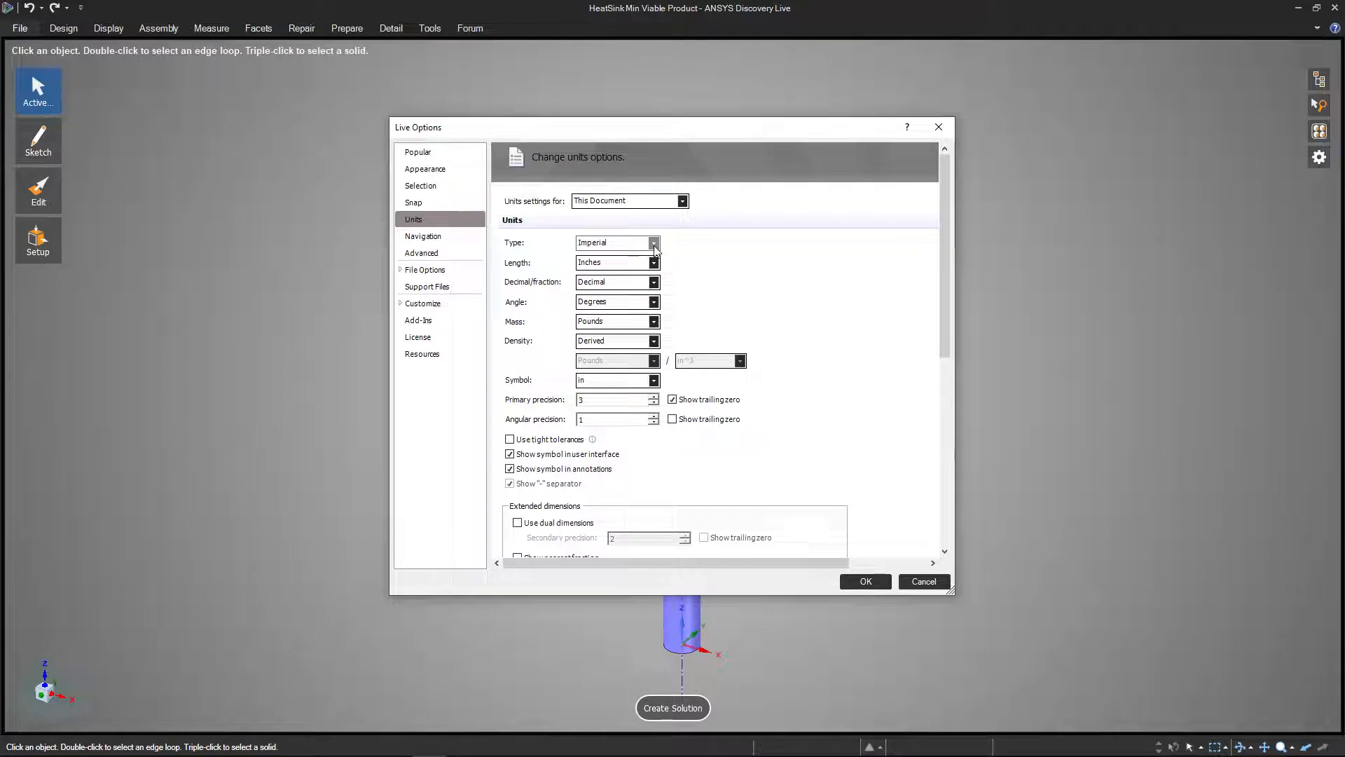
pyautogui.scroll(1, 655, 246)
pyautogui.scroll(-1, 655, 248)
pyautogui.scroll(-4, 825, 270)
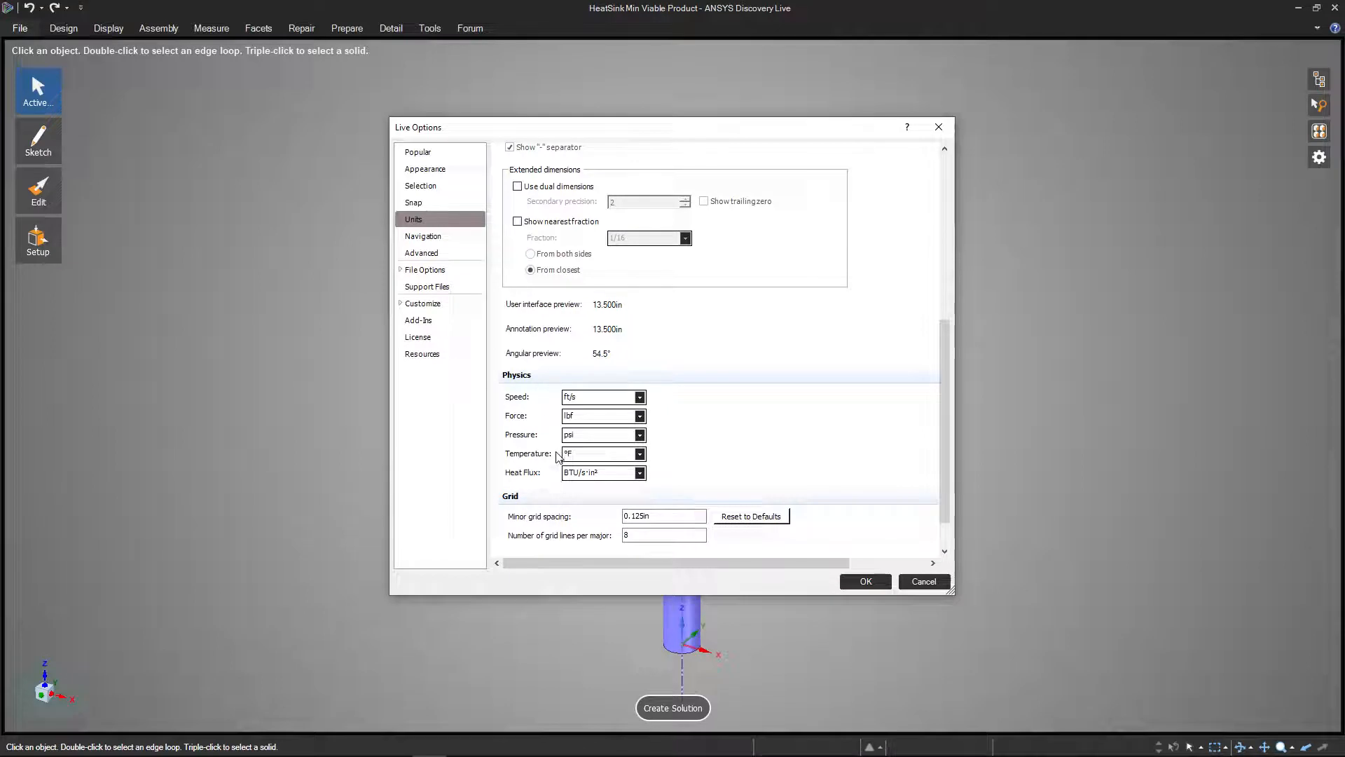
pyautogui.click(615, 454)
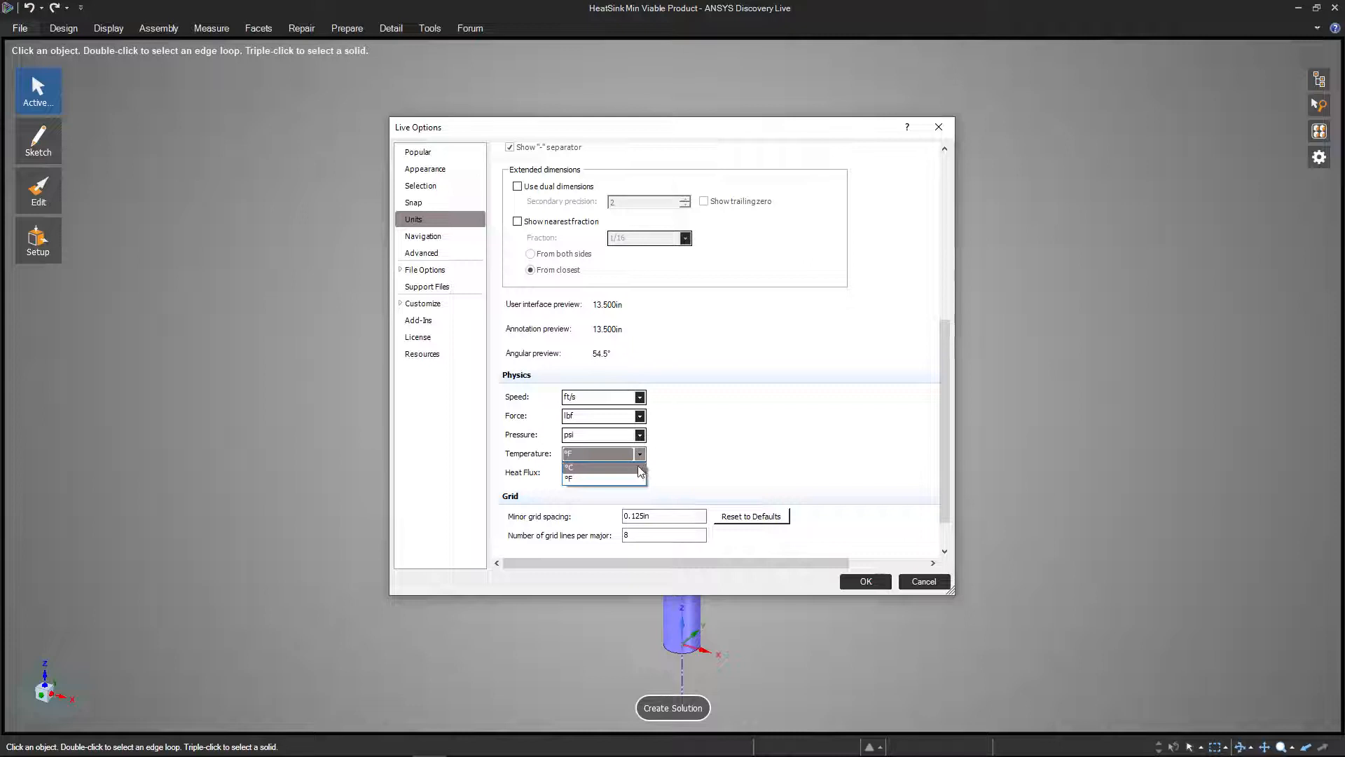
pyautogui.click(638, 467)
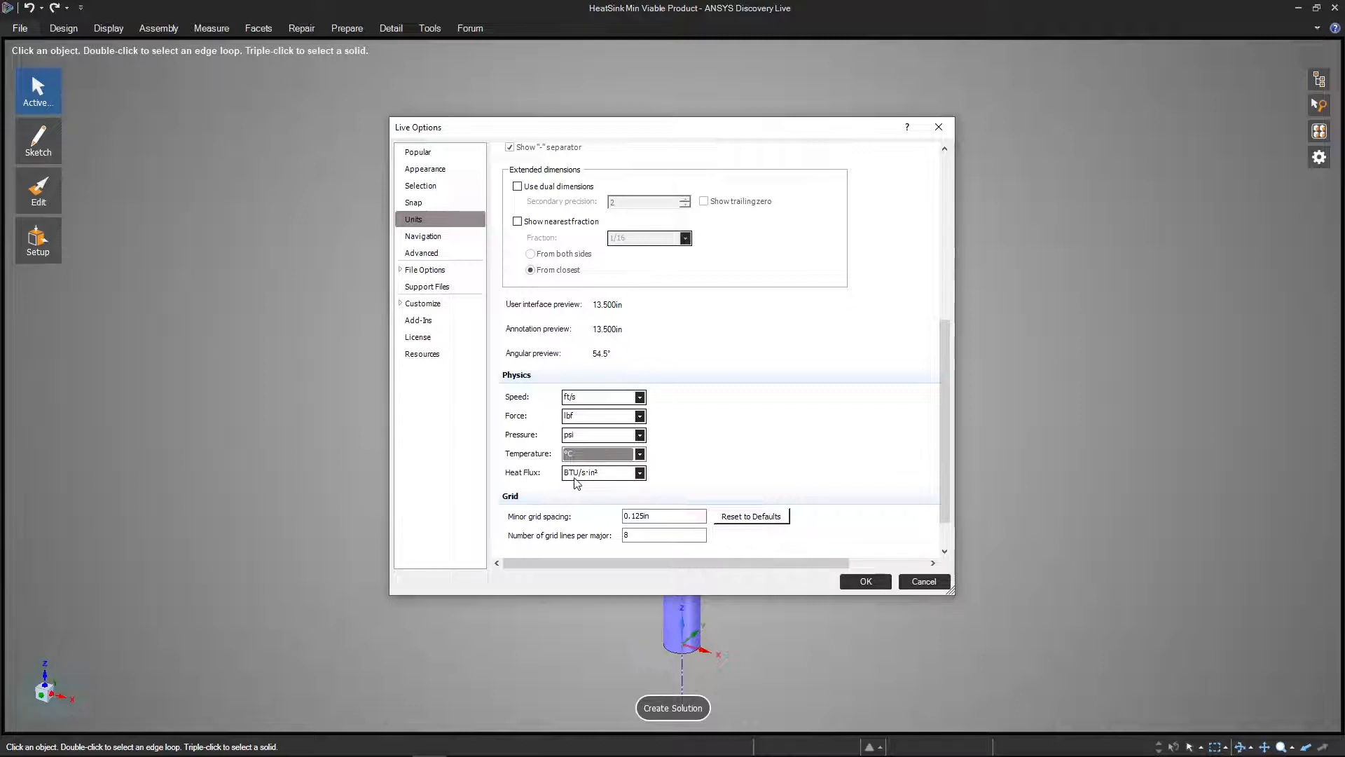
pyautogui.click(623, 475)
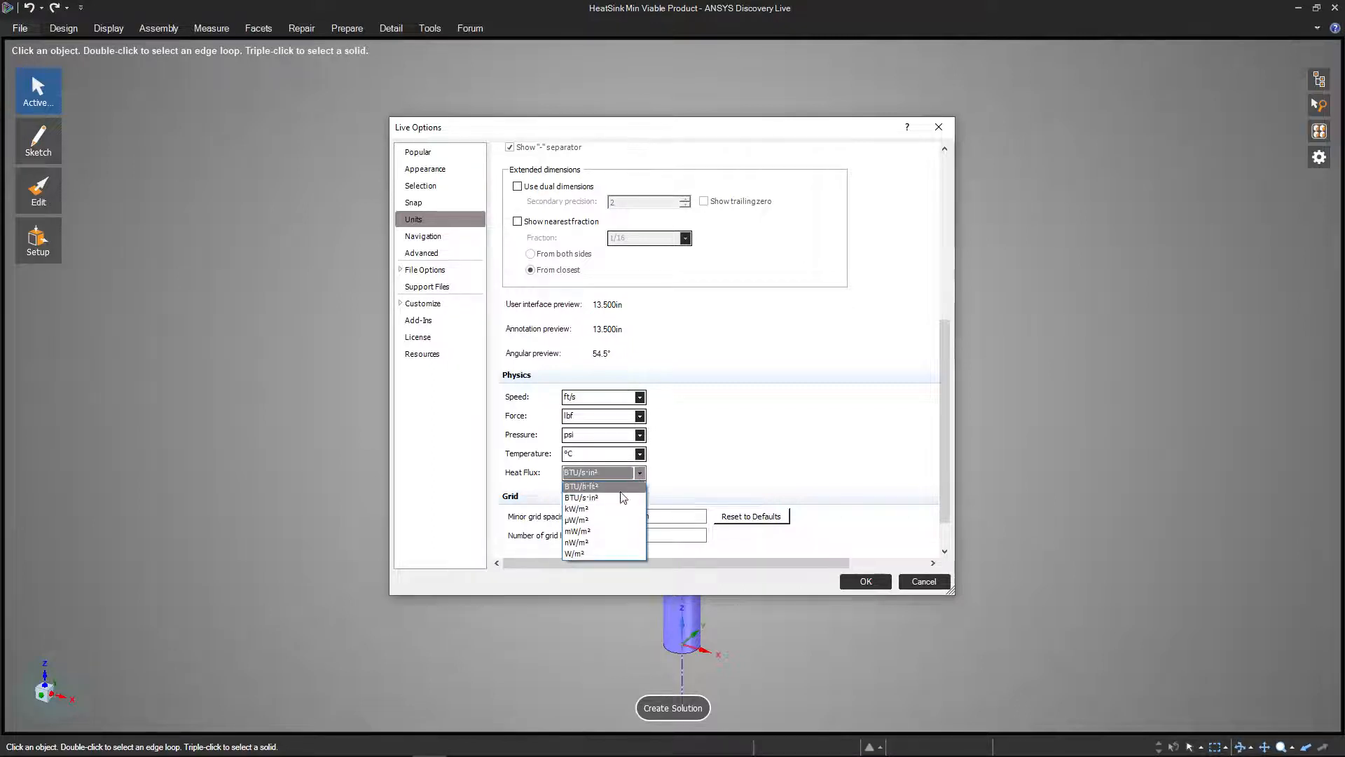
pyautogui.click(592, 553)
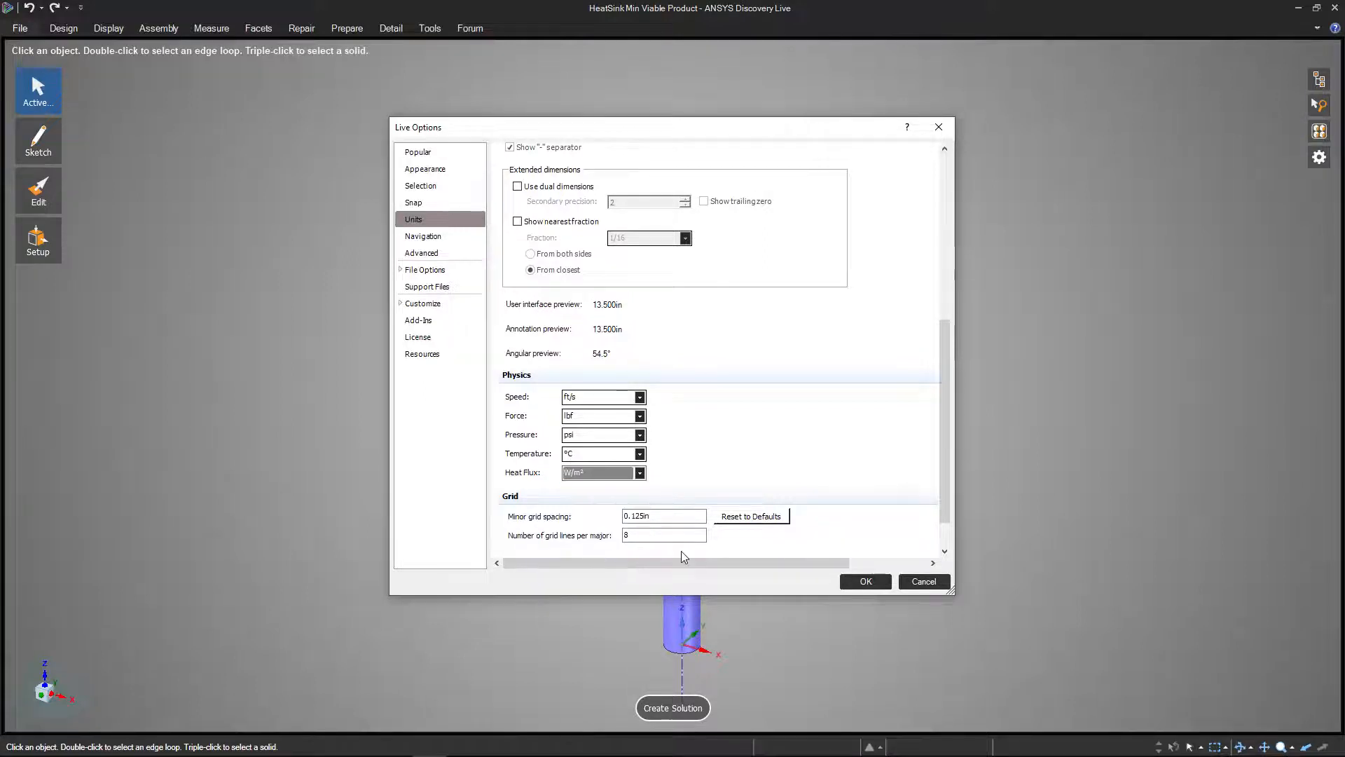
pyautogui.click(865, 582)
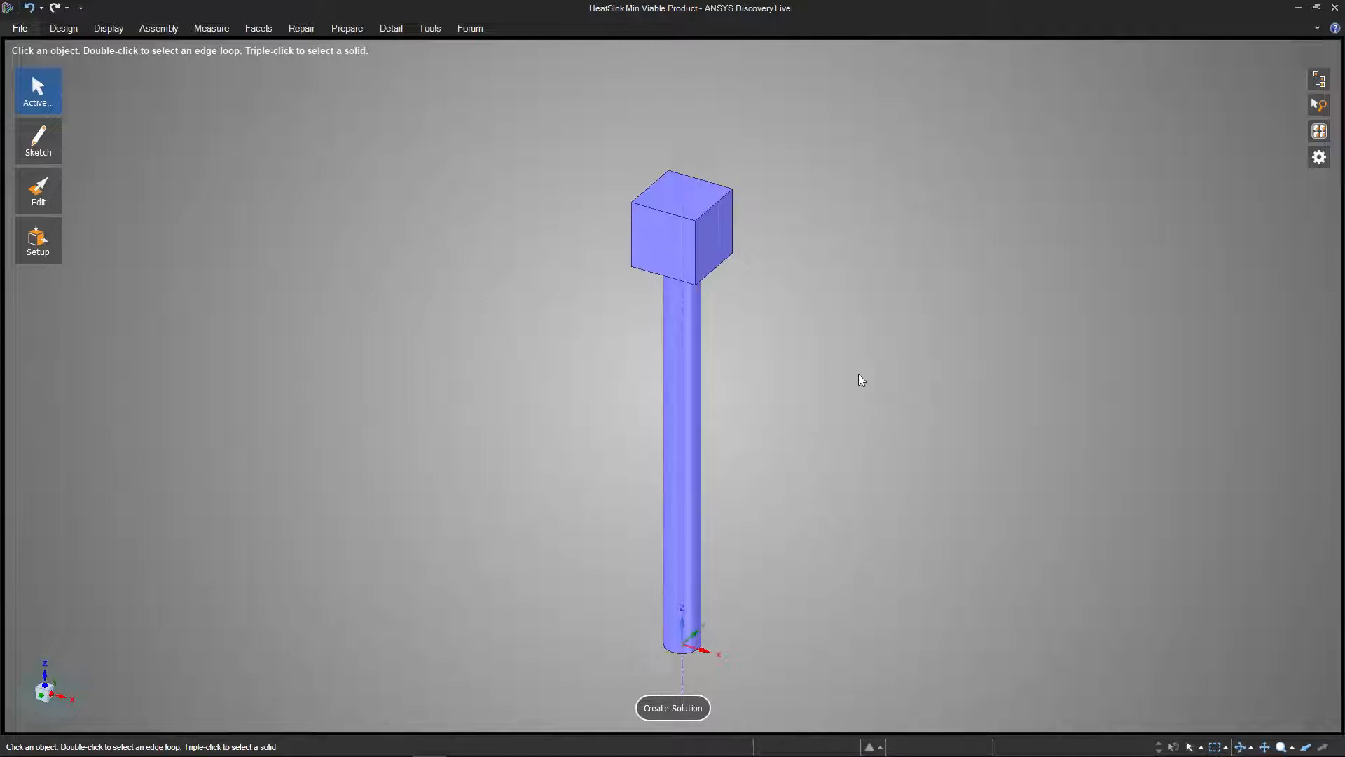
# Split the heat sink body into a cube and a cylinder, using the cube's underside face as the cutter
pyautogui.moveTo(766, 338); pyautogui.dragTo(777, 303, button='middle')
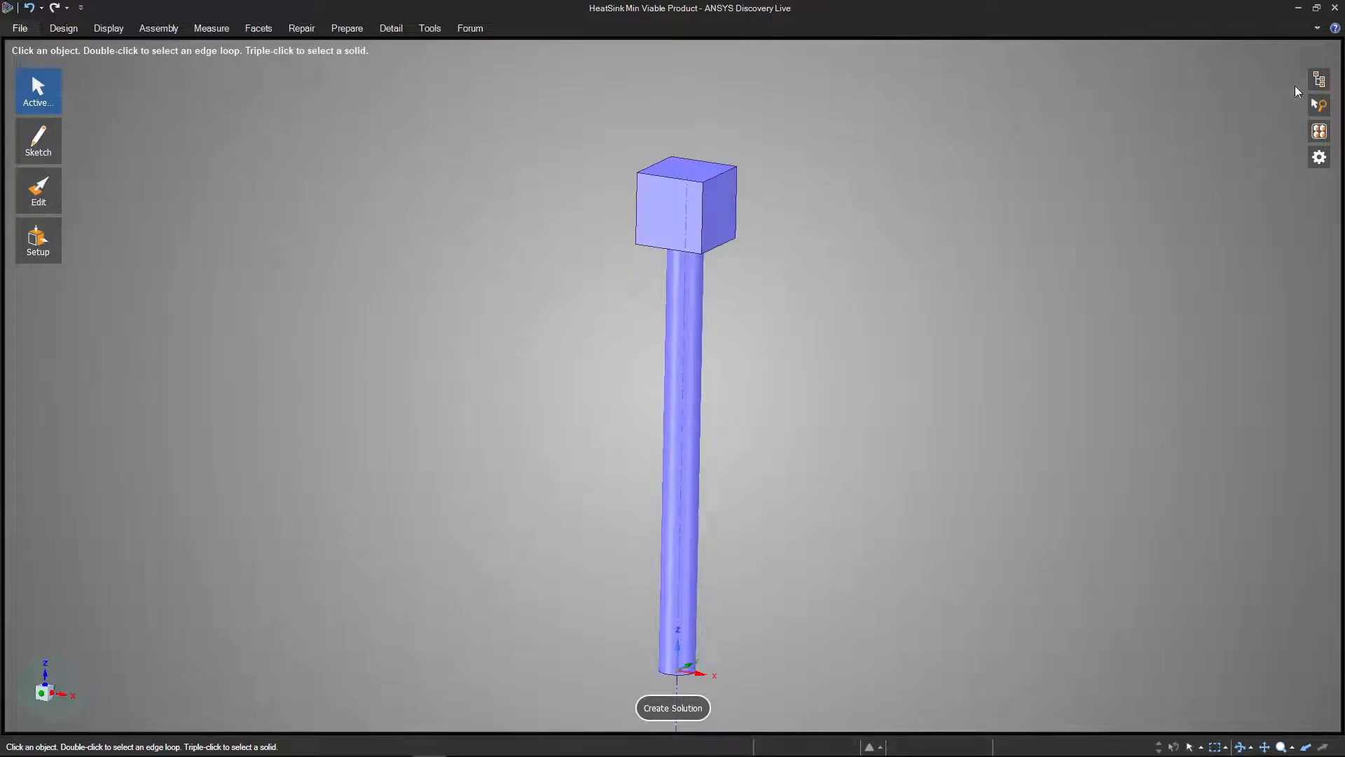
pyautogui.click(1318, 79)
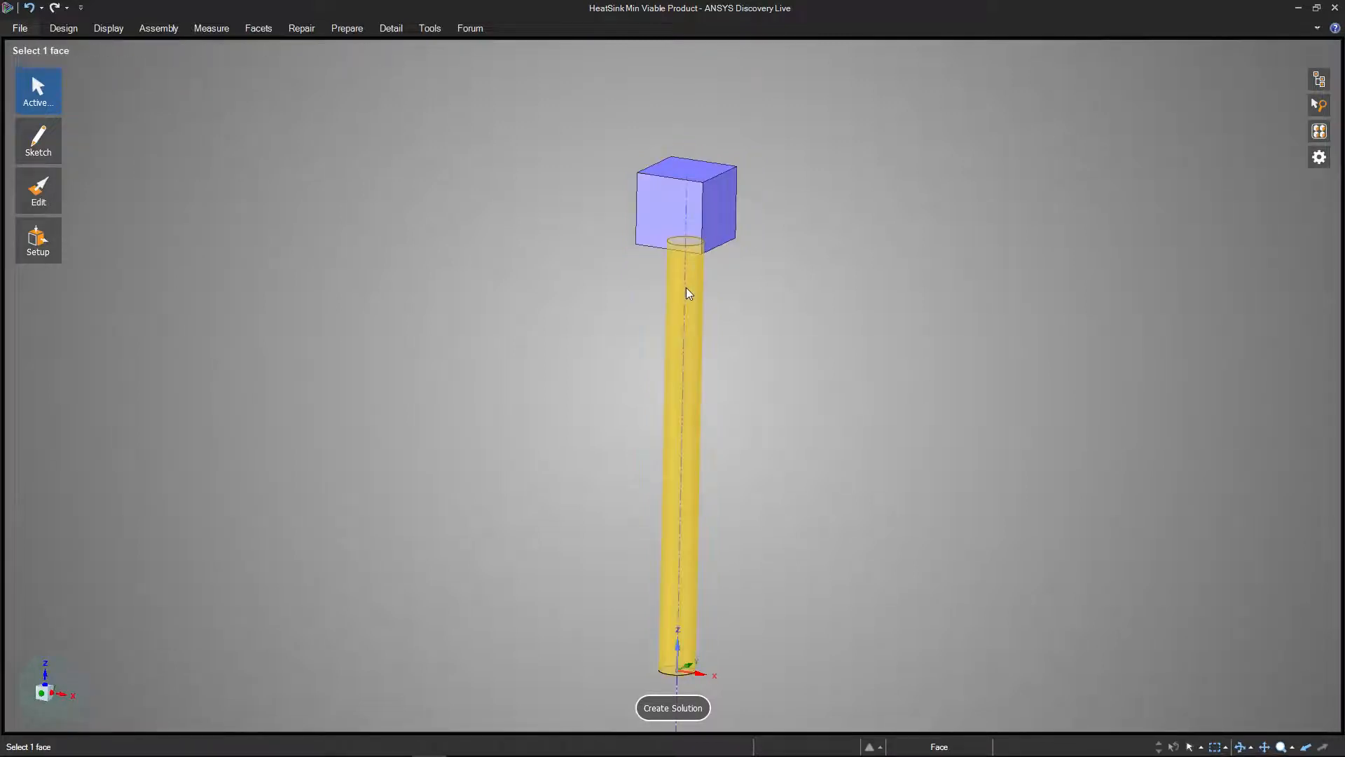
pyautogui.click(688, 220)
pyautogui.moveTo(712, 272); pyautogui.dragTo(759, 216, button='middle')
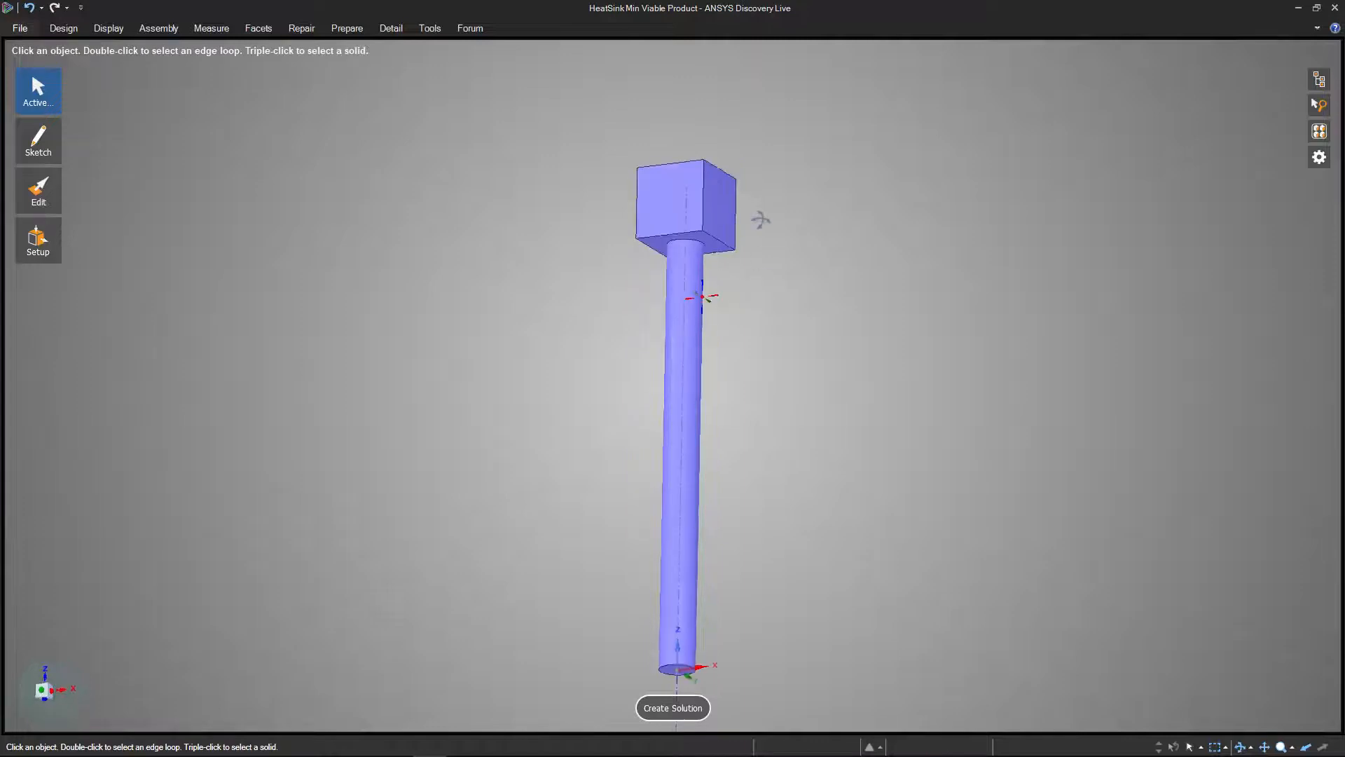
pyautogui.click(71, 27)
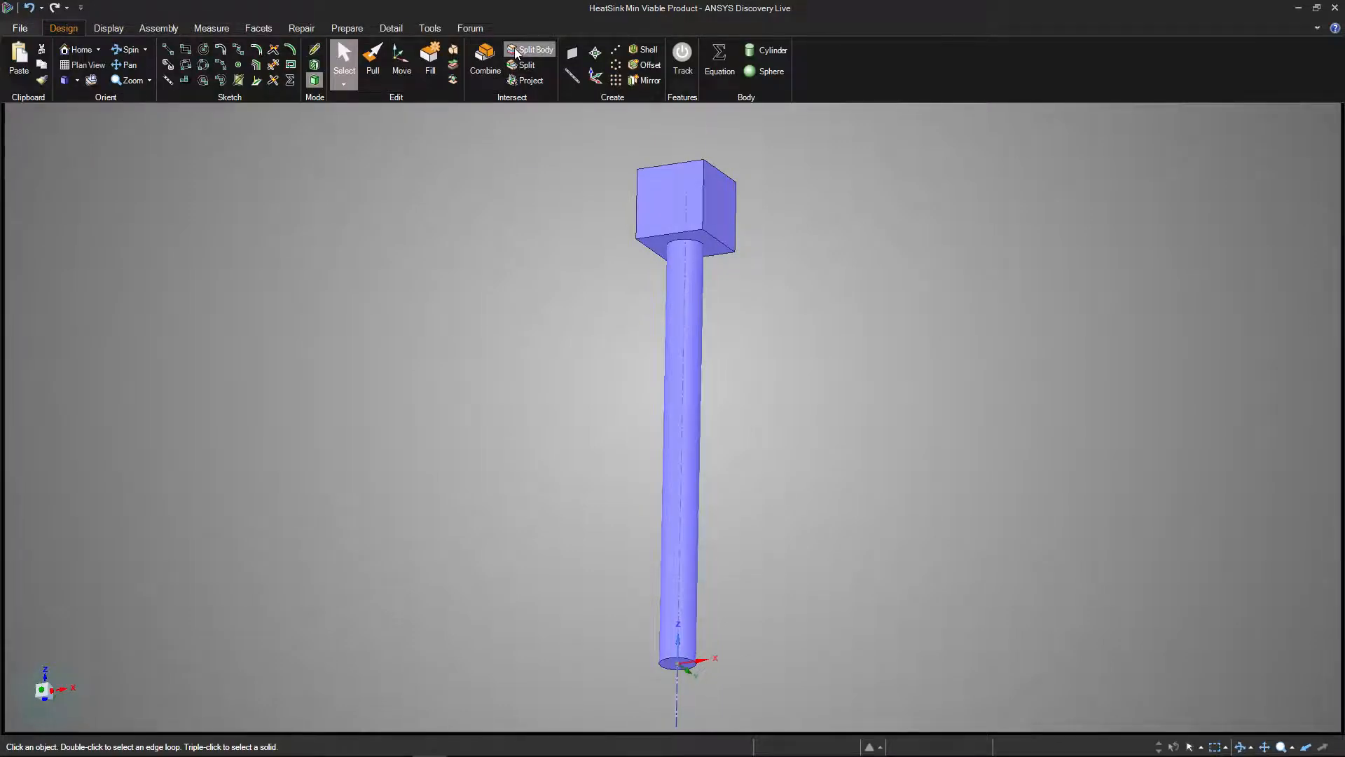
pyautogui.click(522, 50)
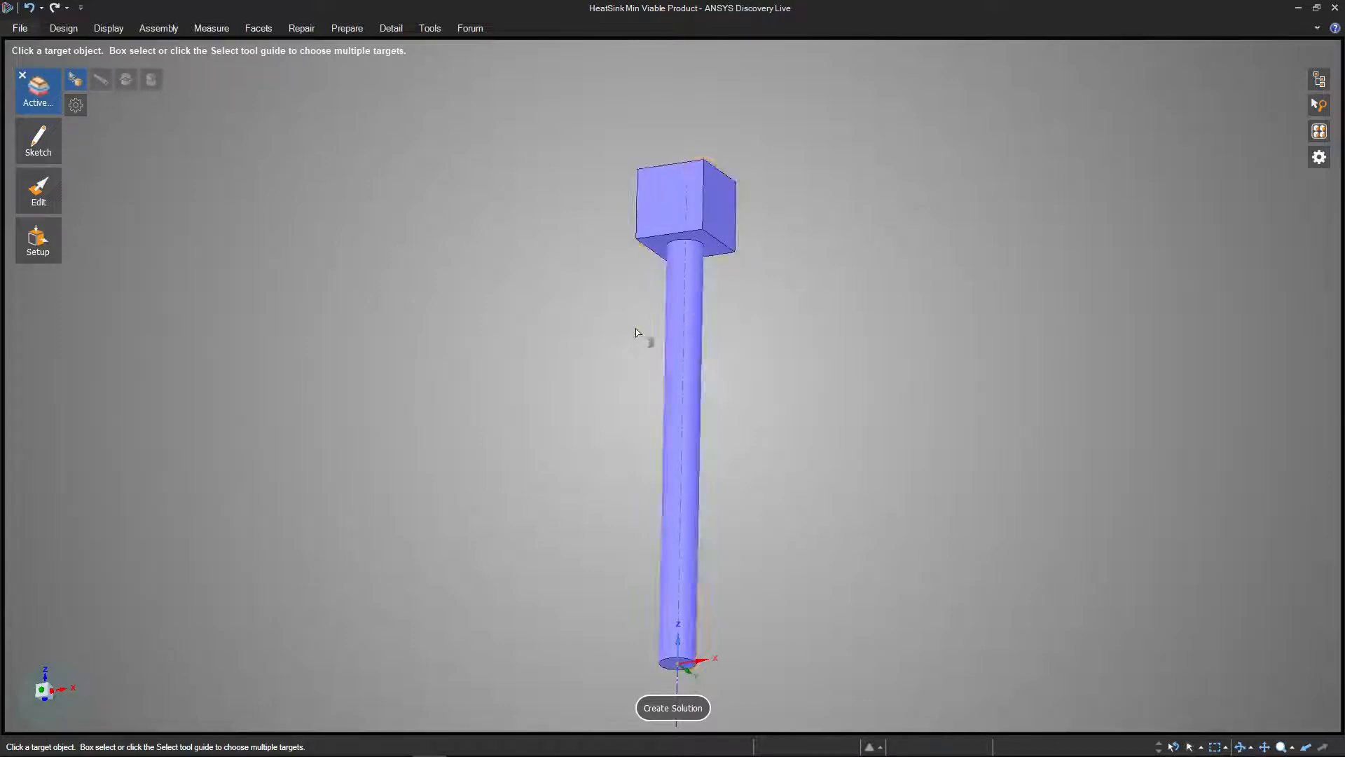
pyautogui.click(690, 336)
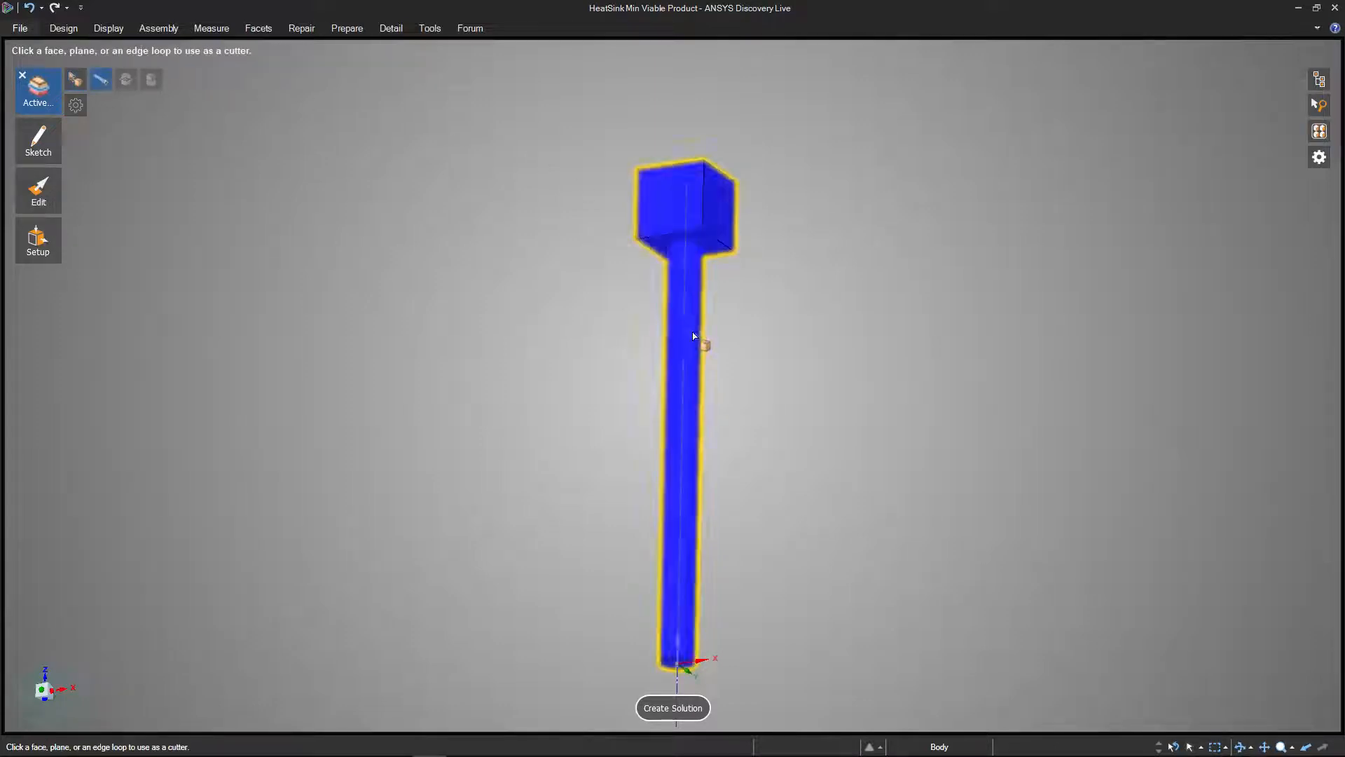
pyautogui.moveTo(41, 71)
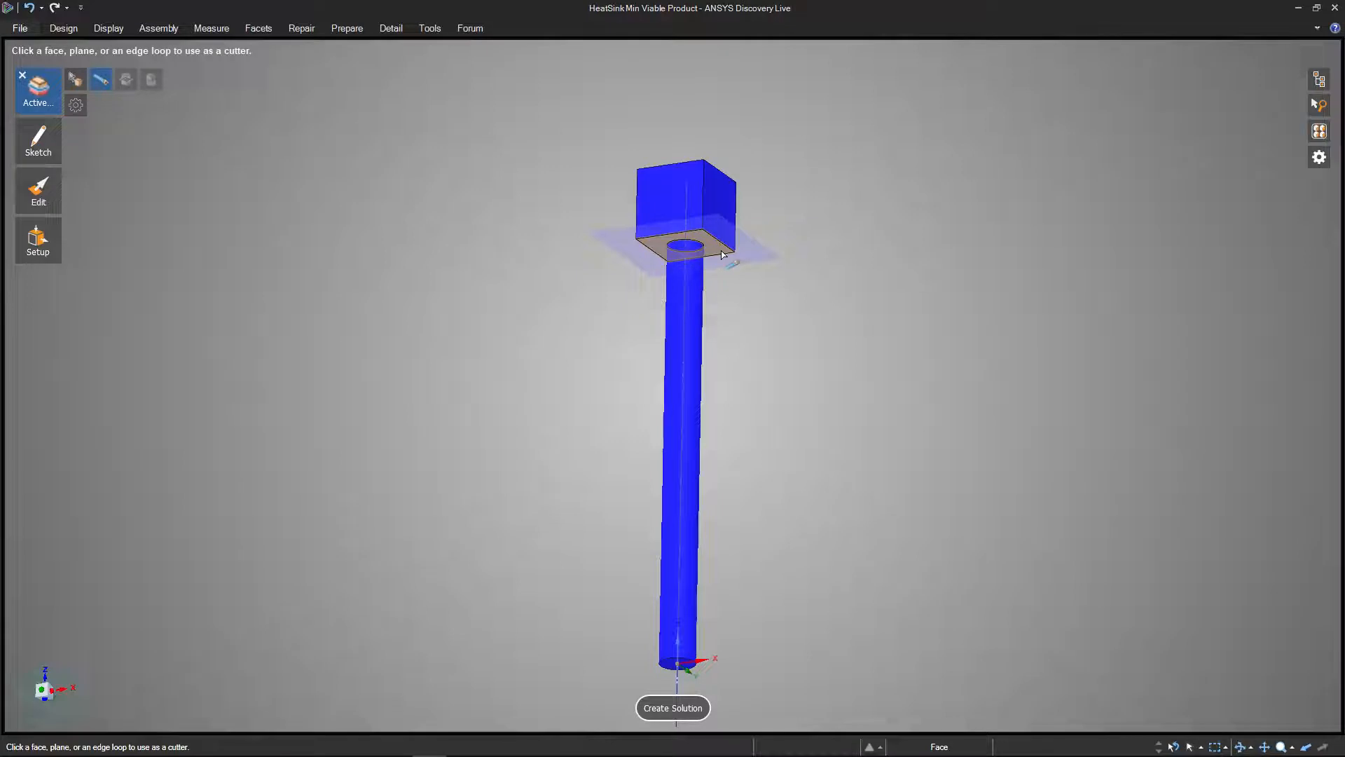
pyautogui.click(723, 253)
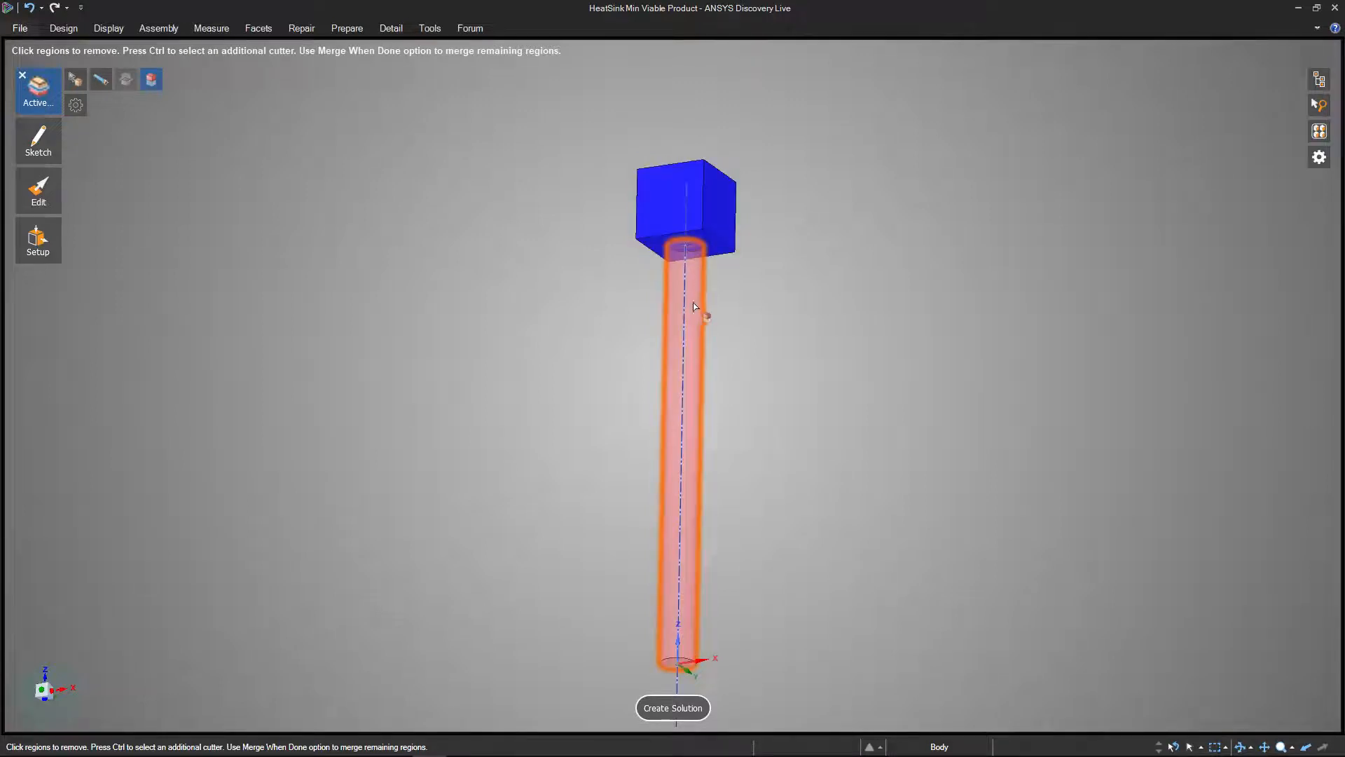
pyautogui.click(21, 77)
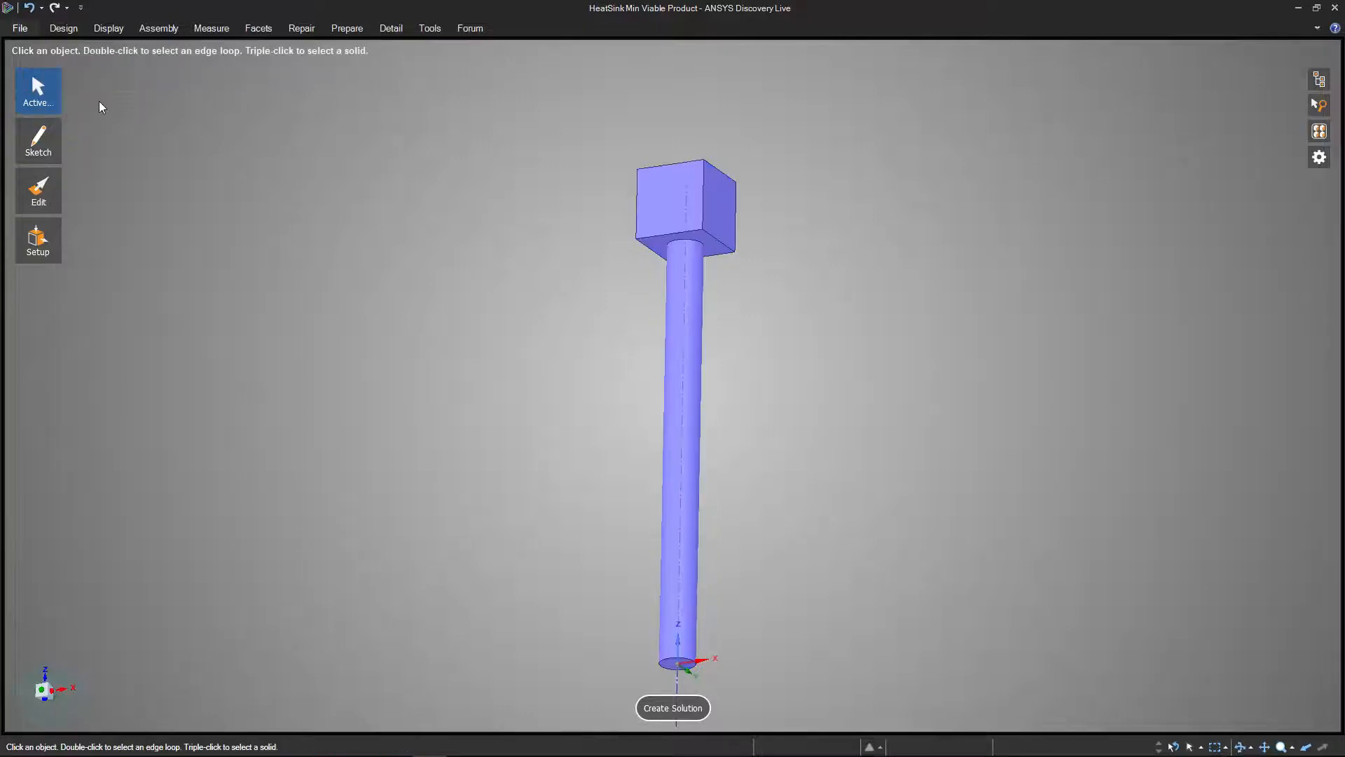
# Examine the structure tree and the model's faces and edges to check how the cube and the cylinder are separated
pyautogui.click(1319, 80)
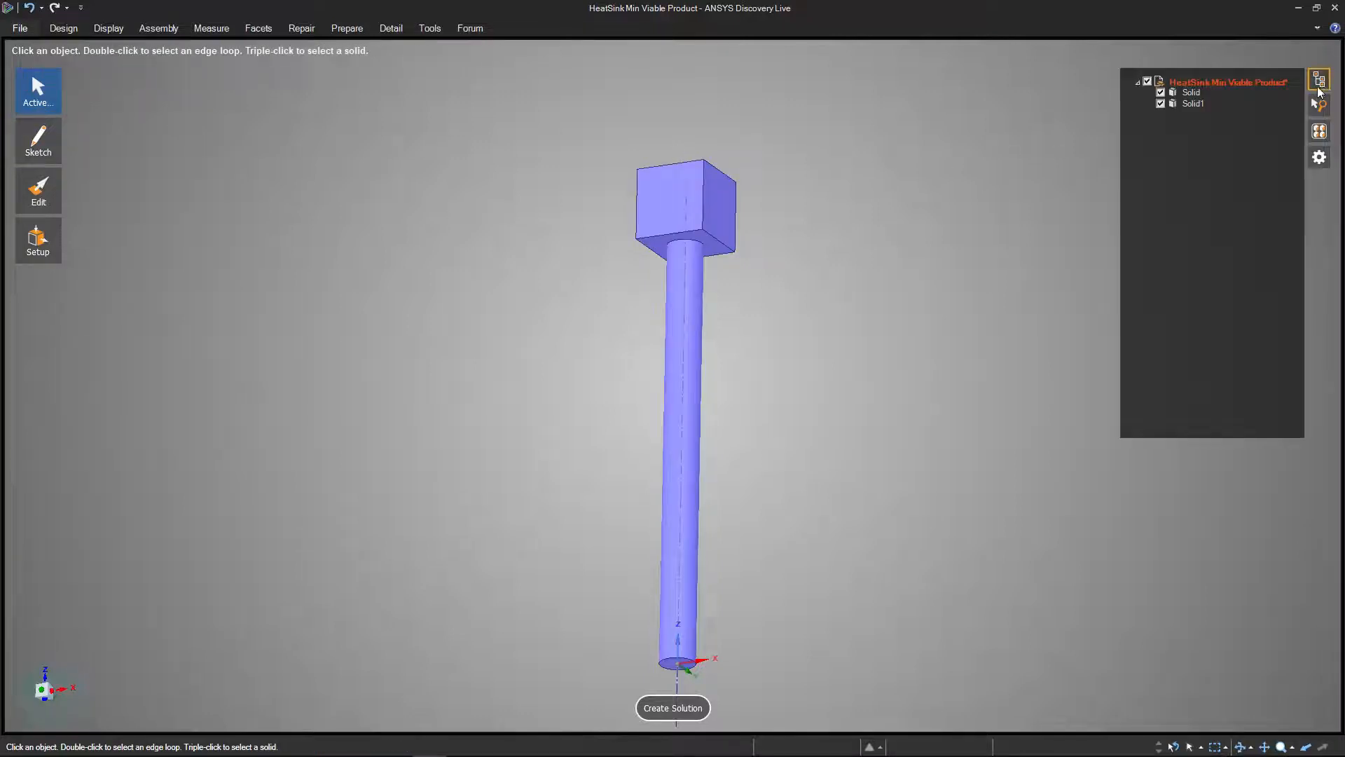
pyautogui.click(1191, 93)
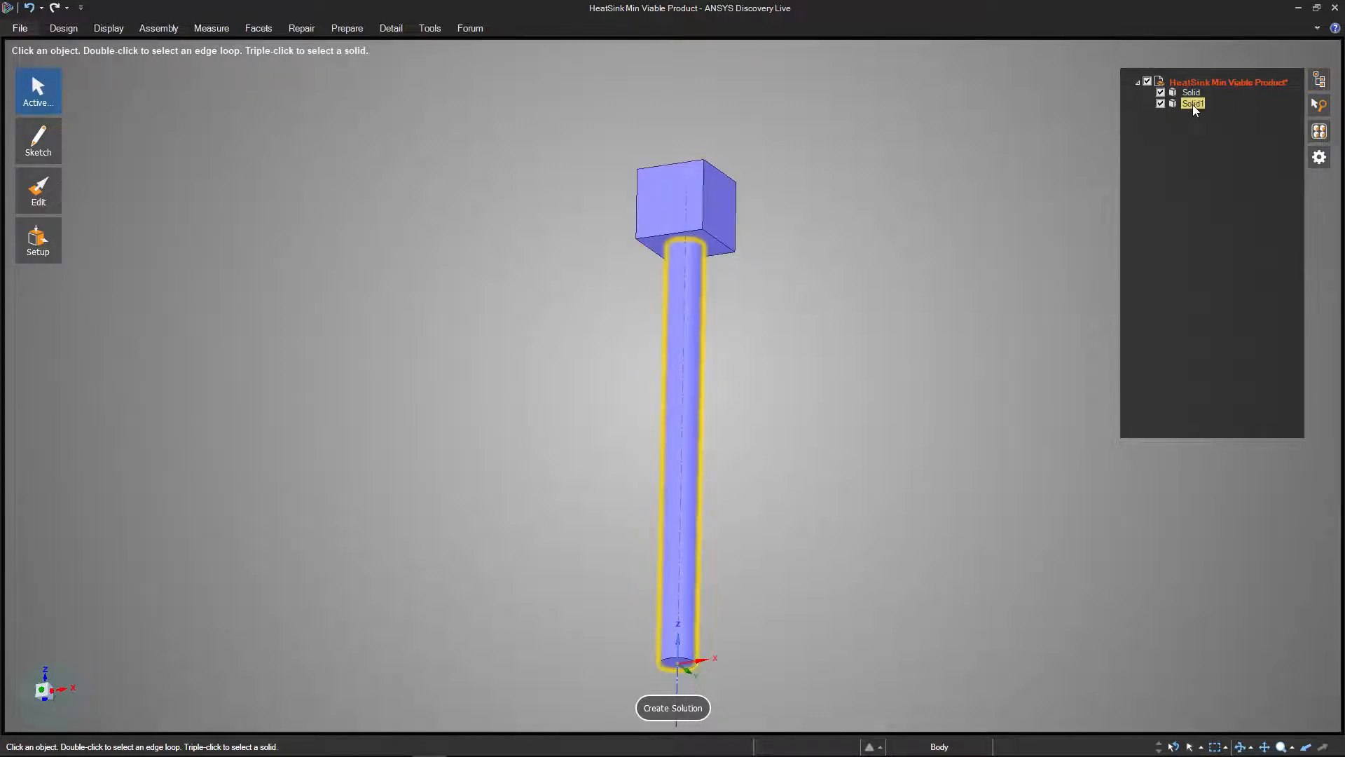
pyautogui.click(1082, 108)
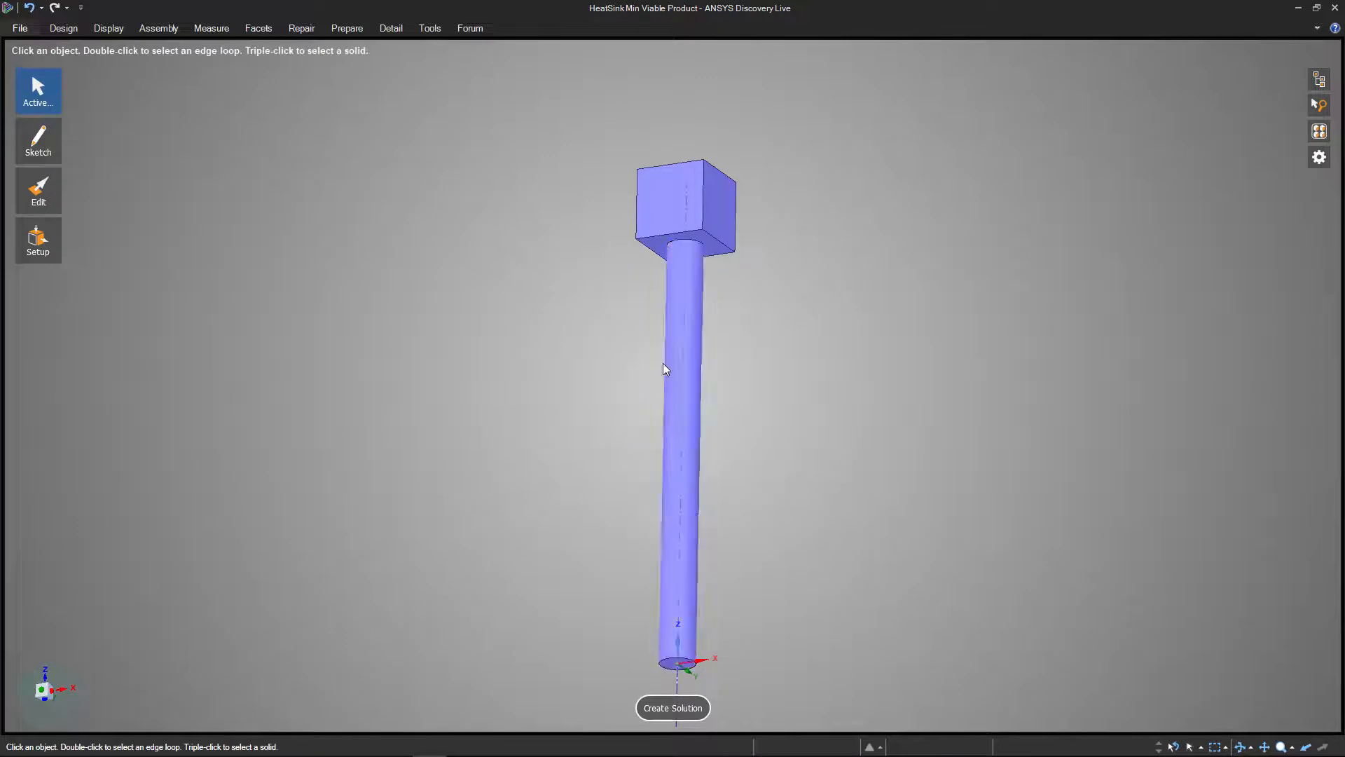
pyautogui.click(683, 397)
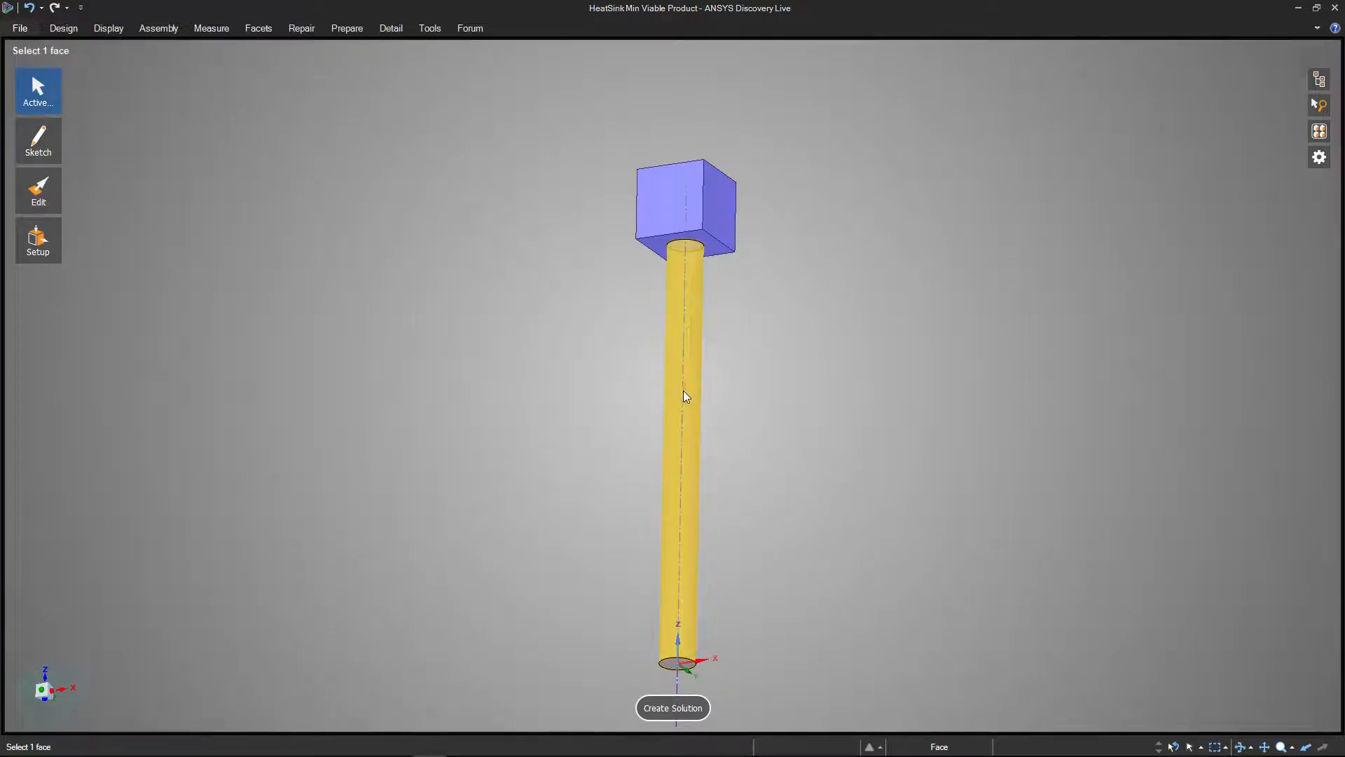
pyautogui.press('Escape')
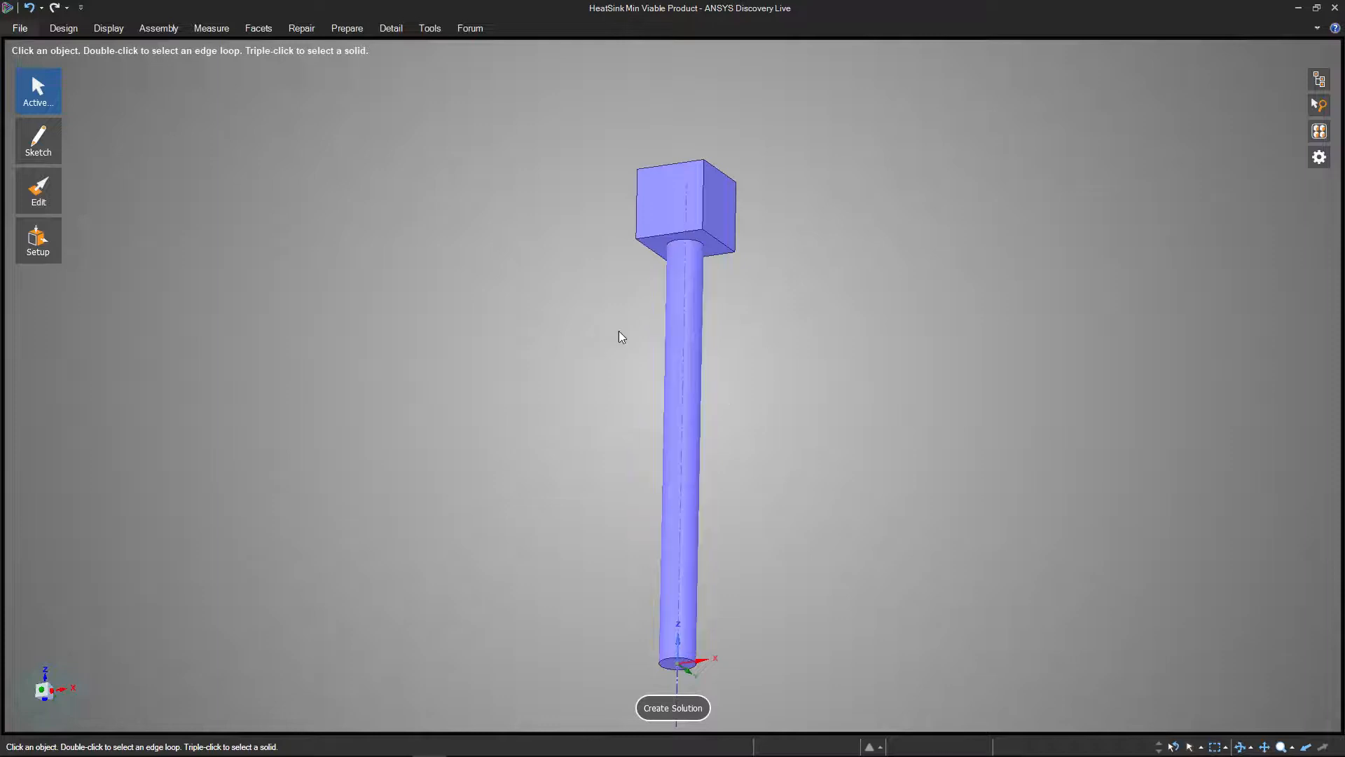
pyautogui.click(685, 390)
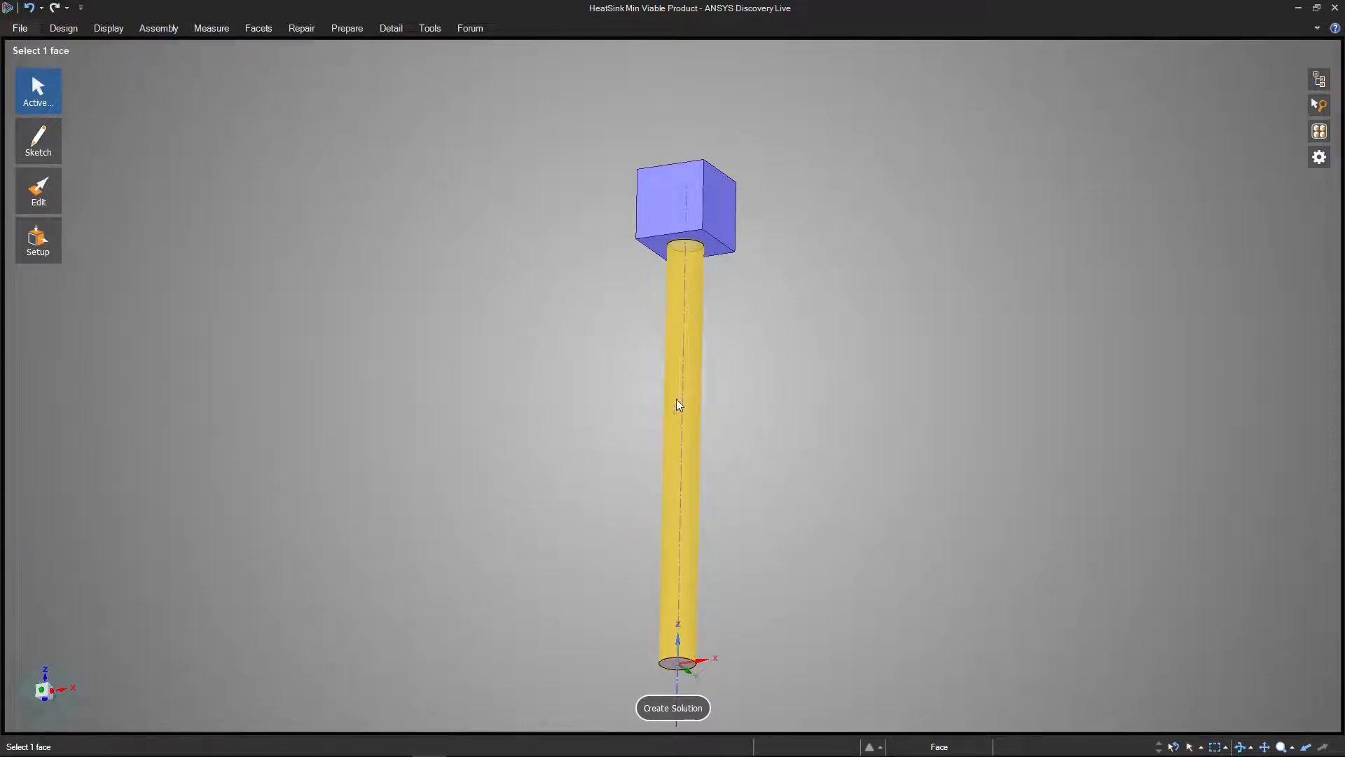
pyautogui.press('Escape')
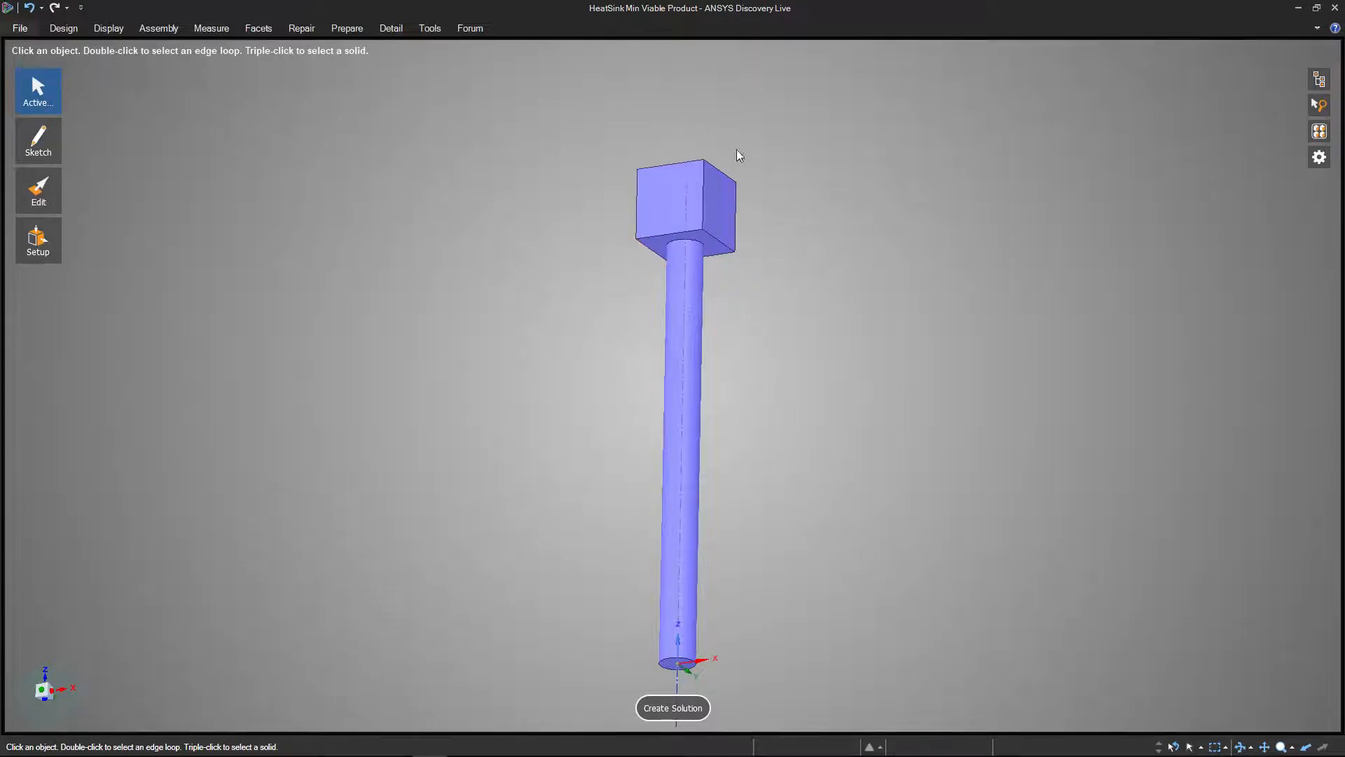
pyautogui.click(726, 246)
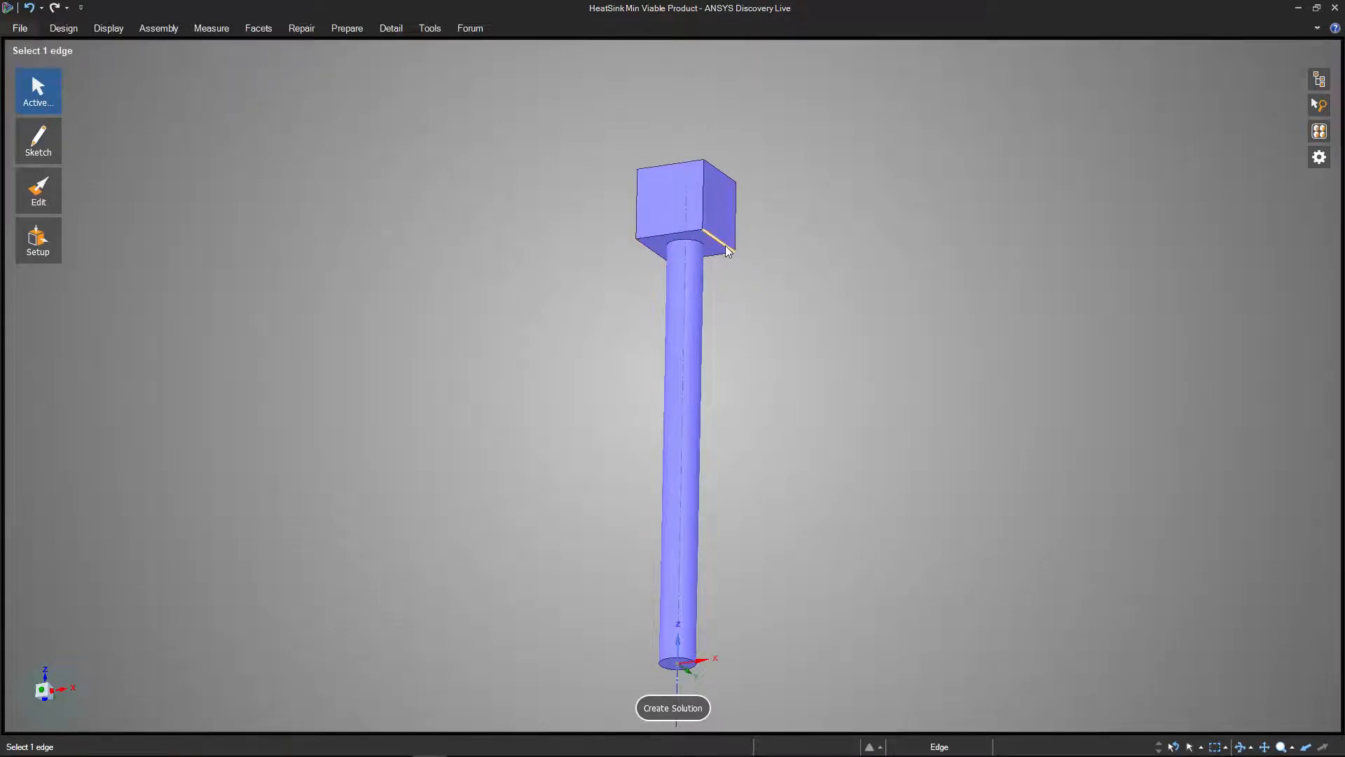
pyautogui.click(769, 536)
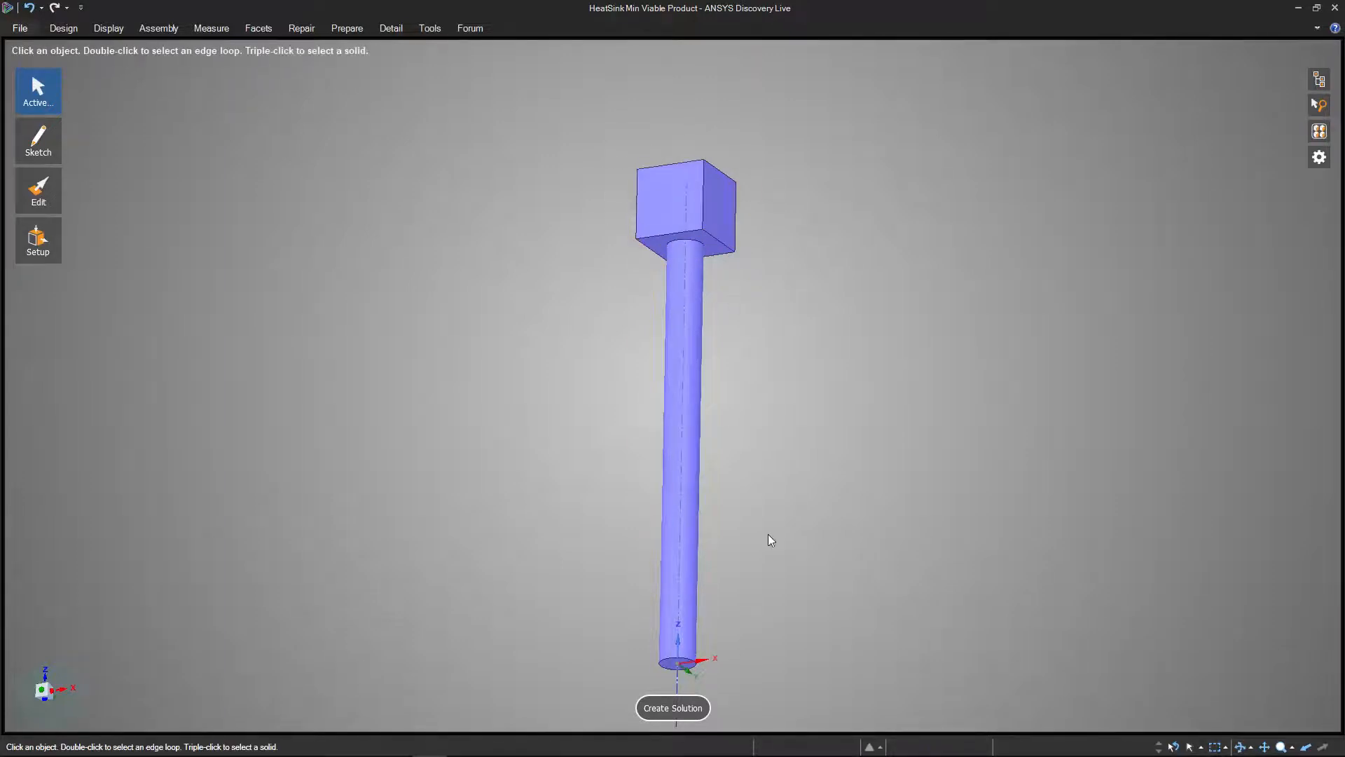
# Create a thermal behavior solution with Aluminium as the material, covering both the cube and the cylinder
pyautogui.click(664, 713)
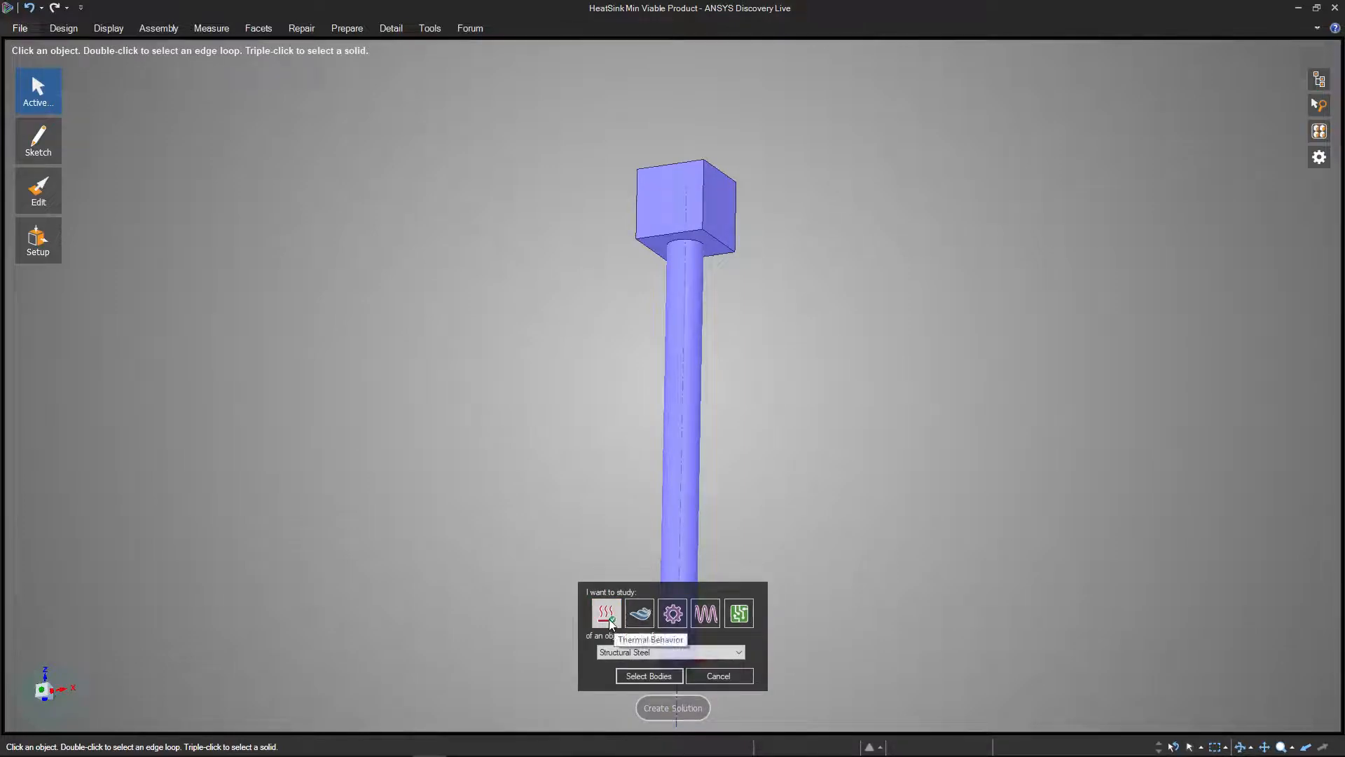
pyautogui.click(623, 652)
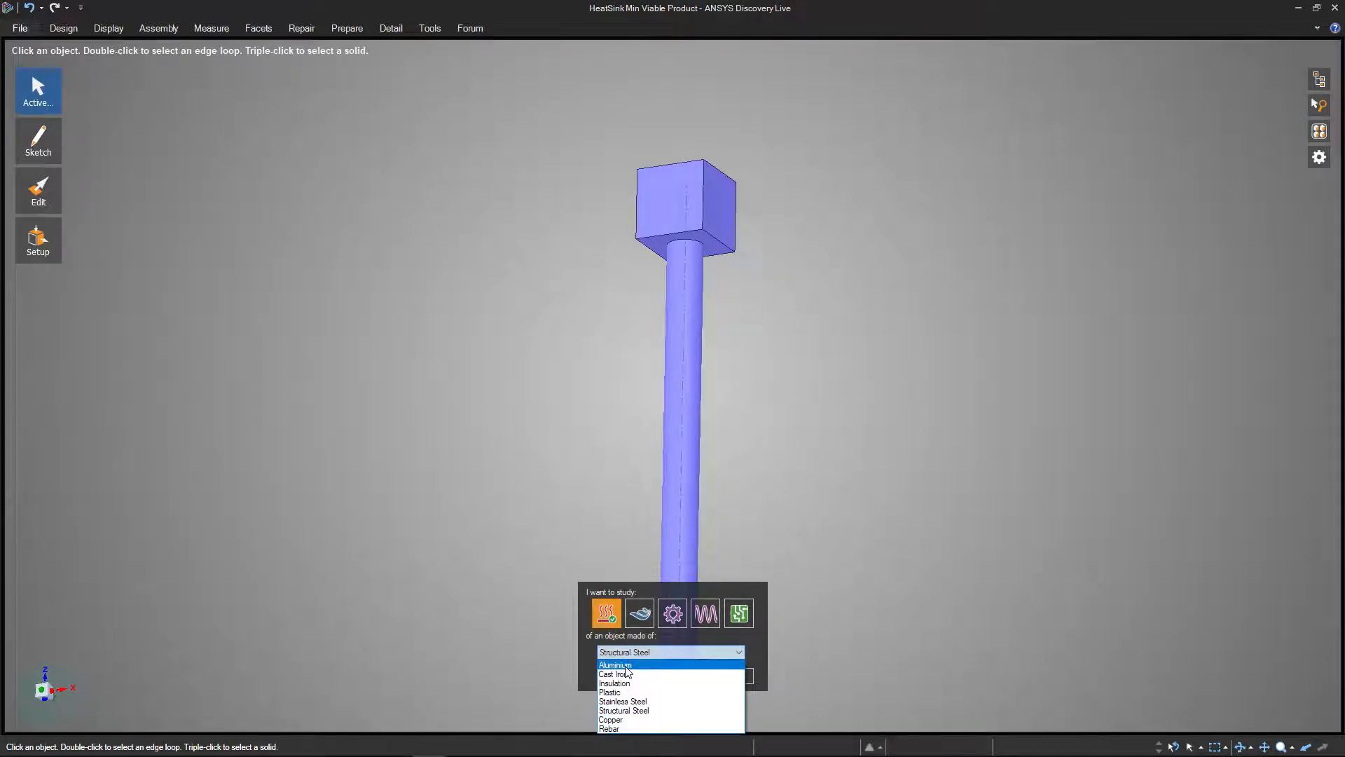
pyautogui.click(625, 665)
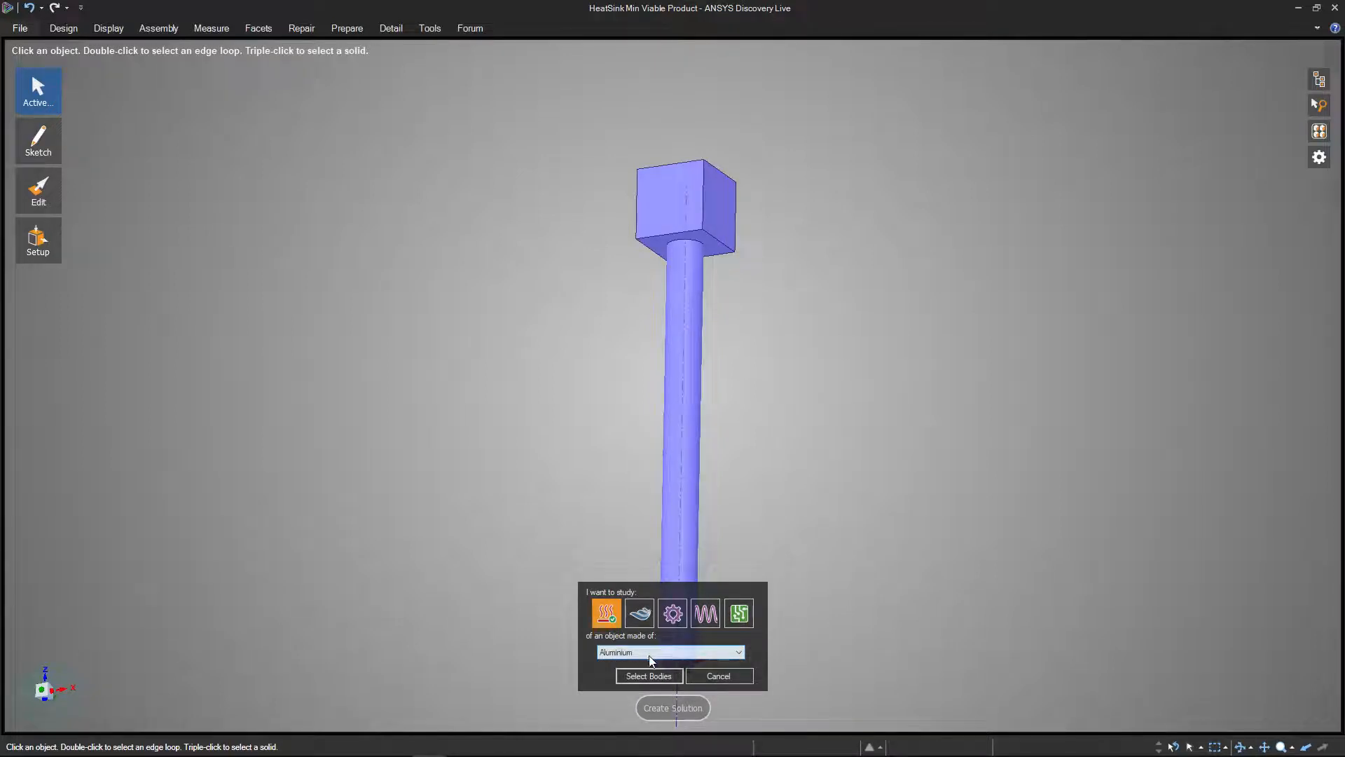
pyautogui.click(665, 675)
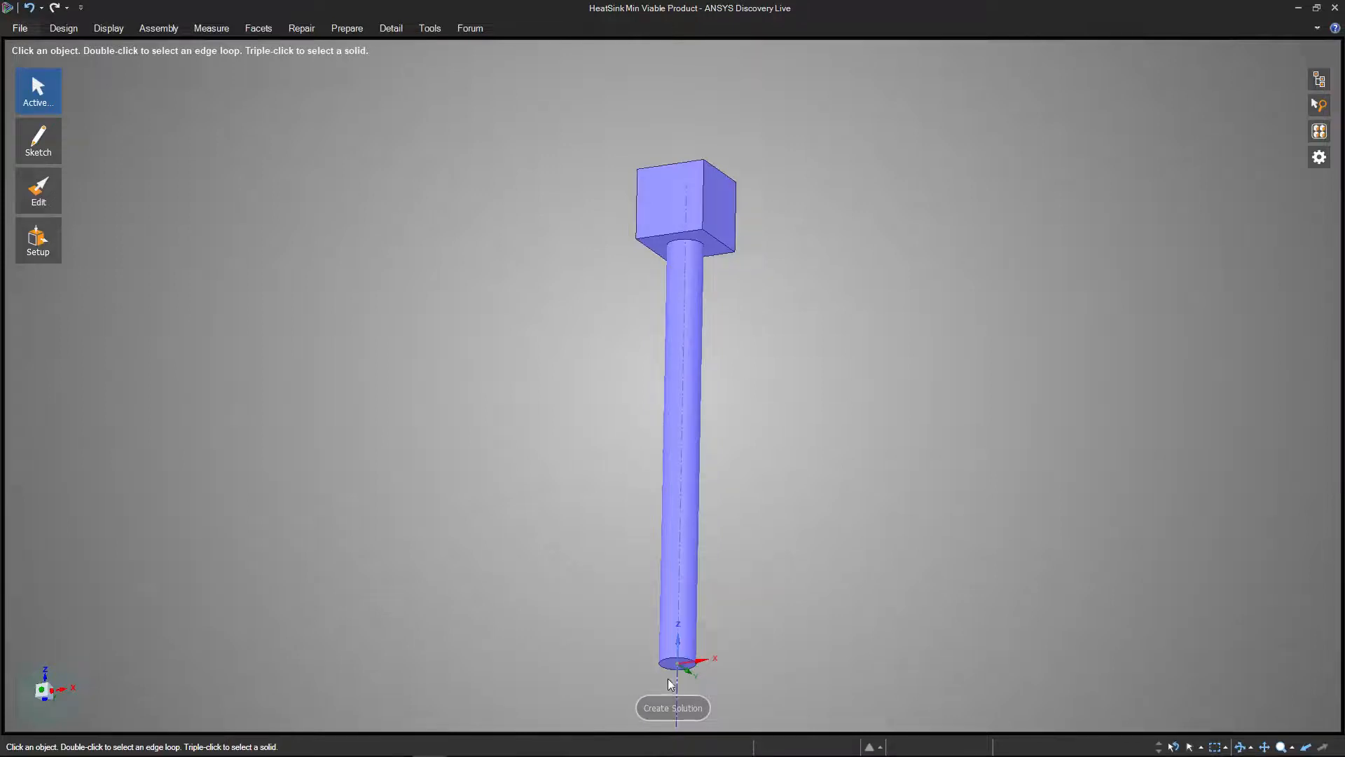
pyautogui.click(672, 708)
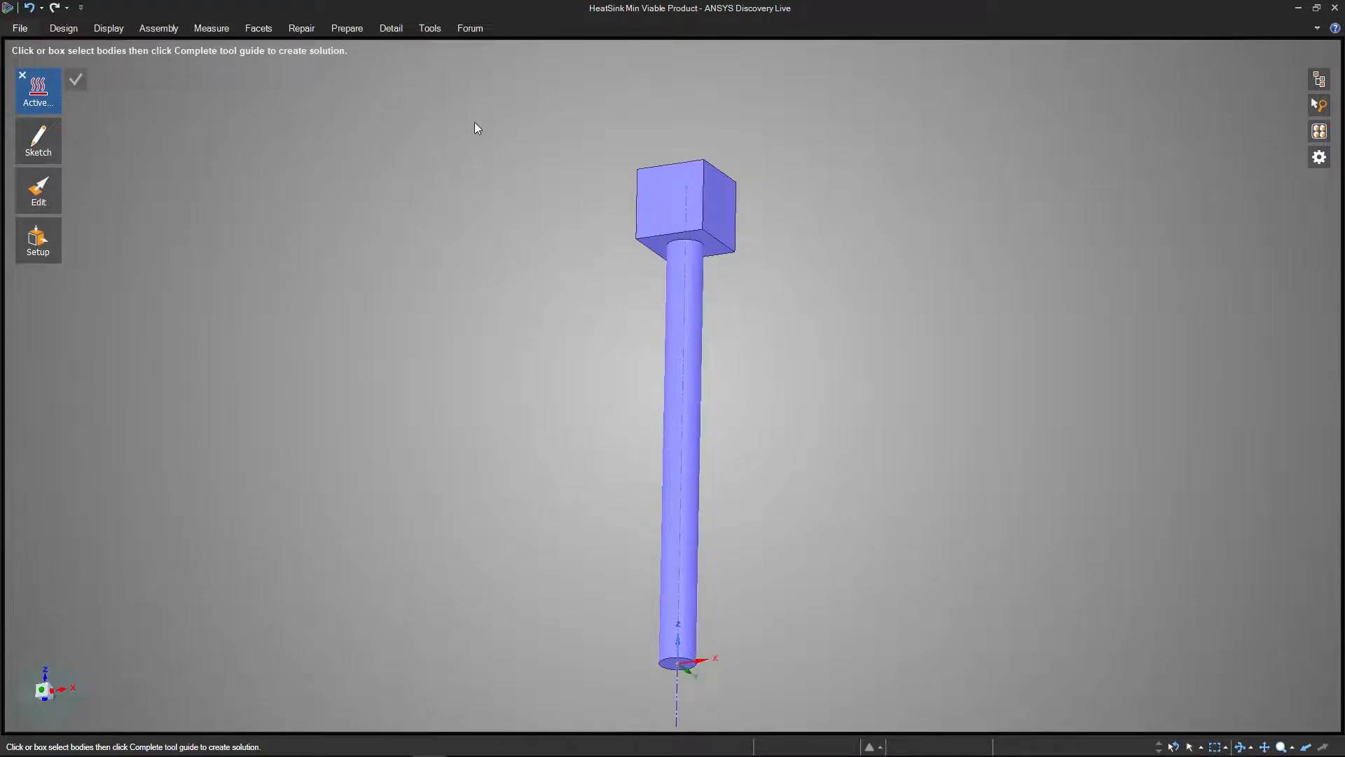
pyautogui.moveTo(554, 123); pyautogui.dragTo(845, 712)
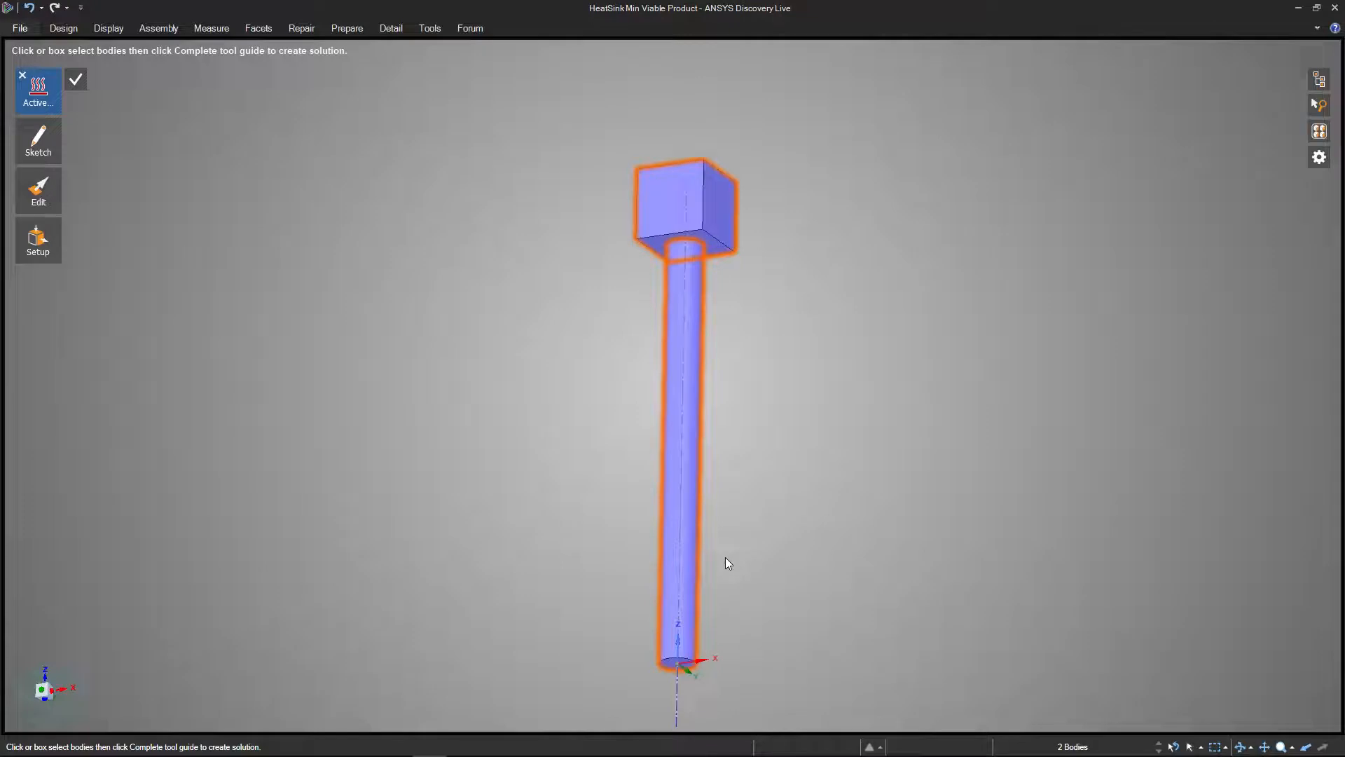
pyautogui.click(77, 81)
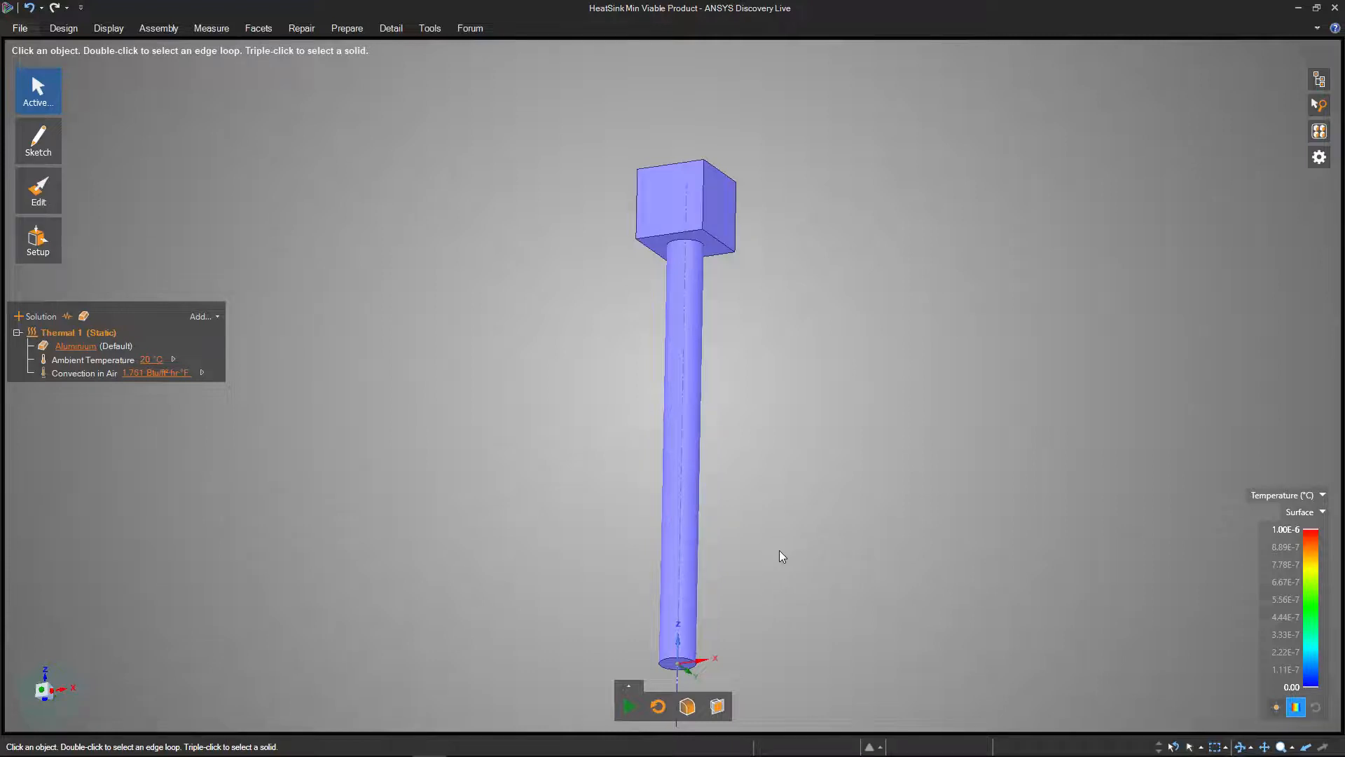
# Apply a temperature condition of 100 °C to the side face of the cylinder
pyautogui.click(679, 482)
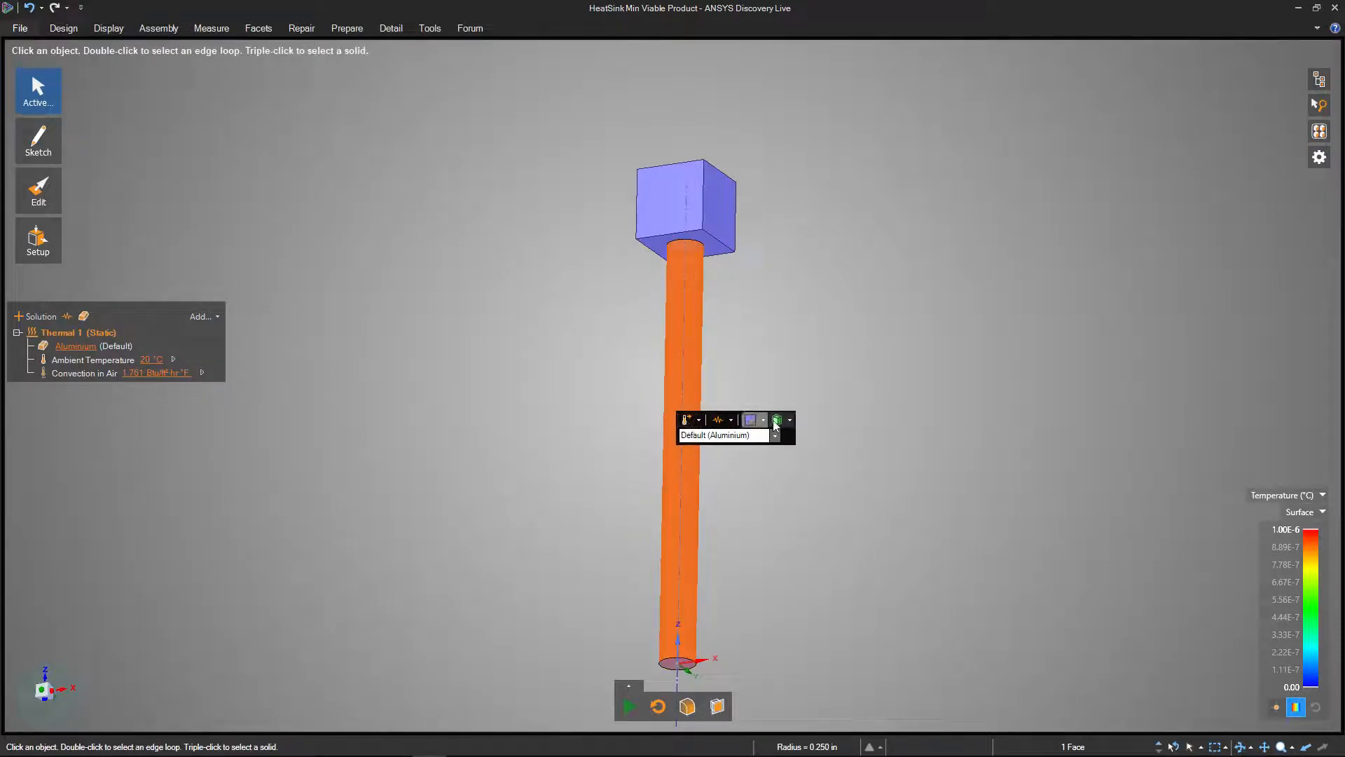
pyautogui.click(700, 420)
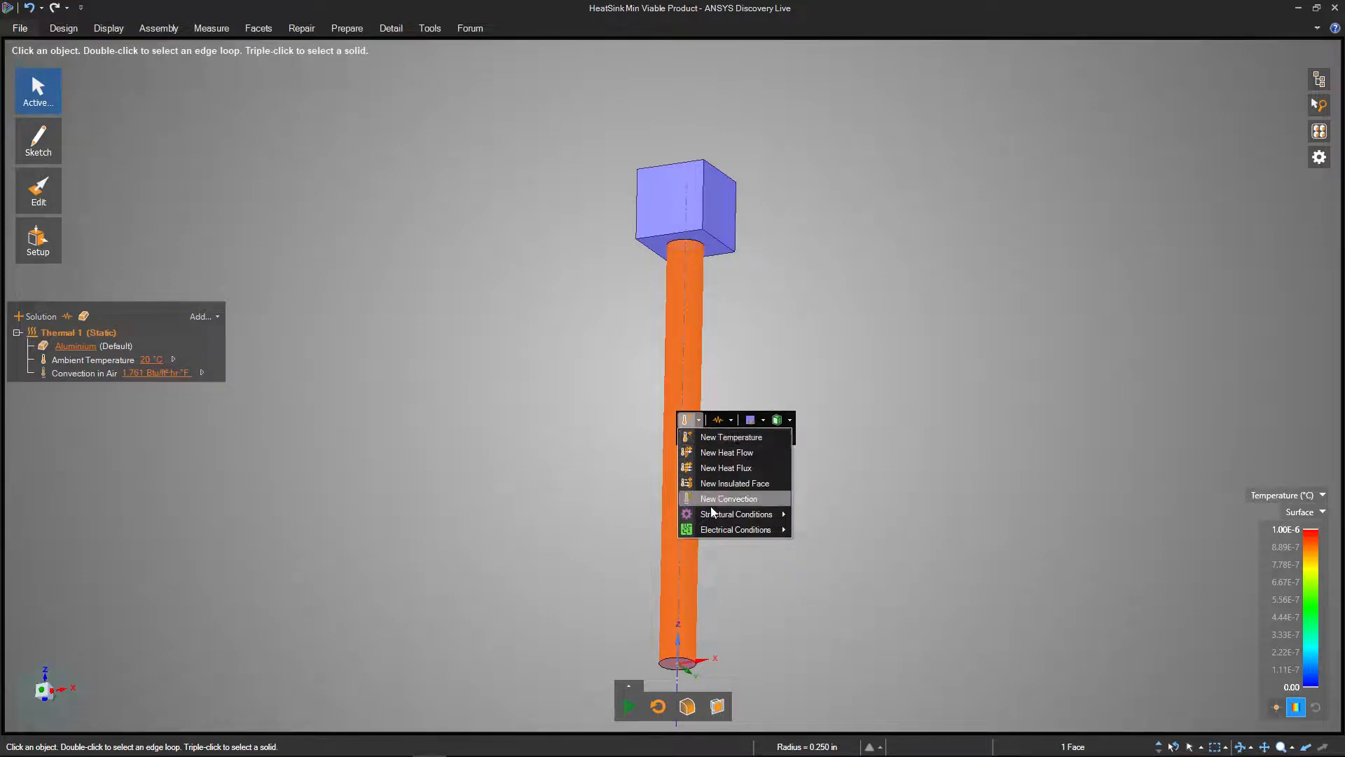
pyautogui.click(721, 437)
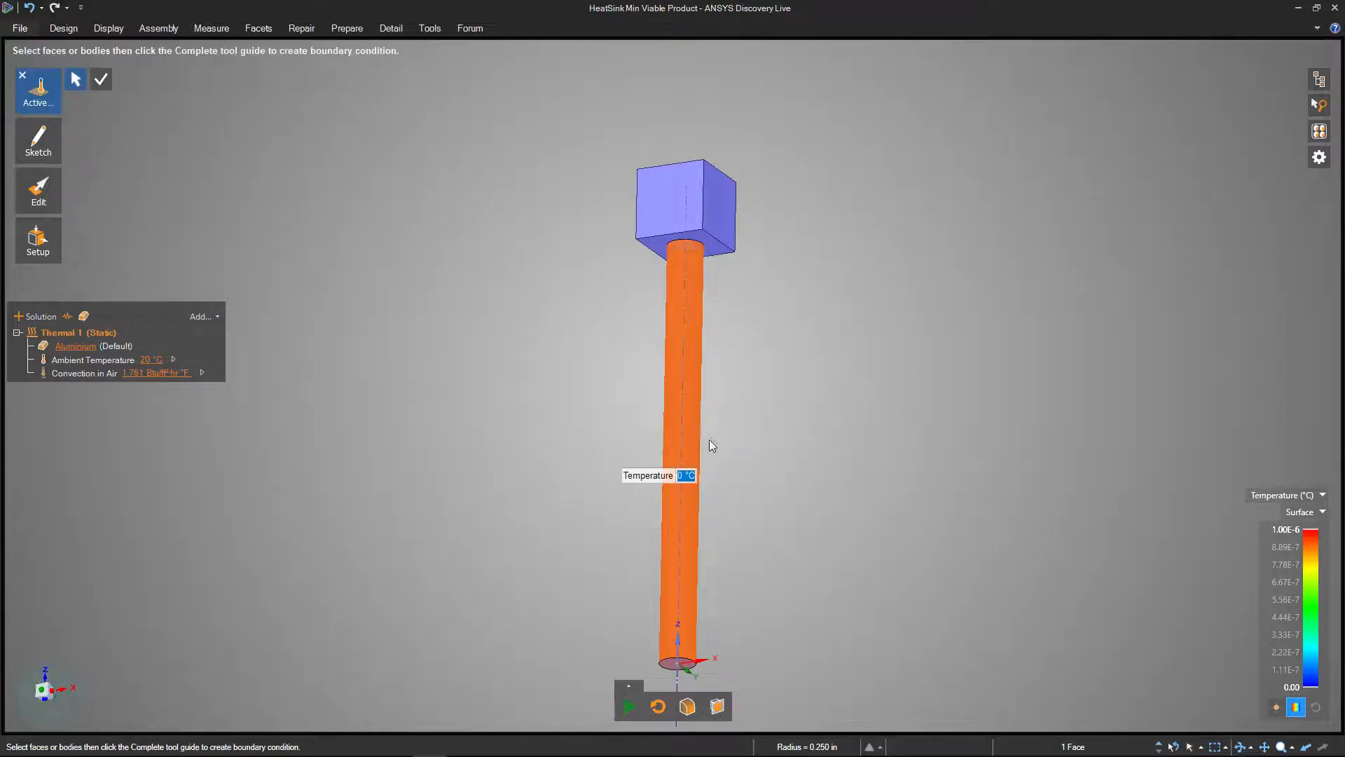
pyautogui.write('100')
pyautogui.press('Return')
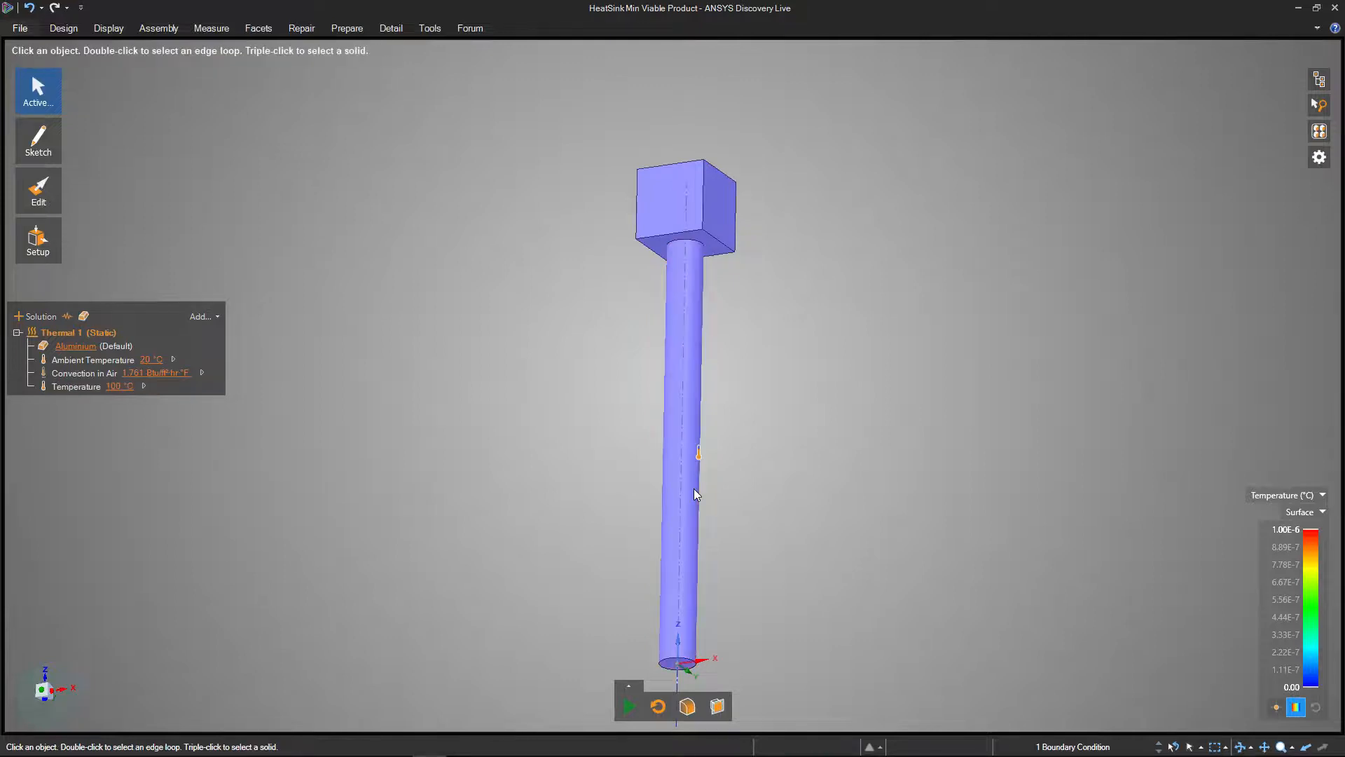
# Run the thermal simulation and inspect the temperature distribution over the cube and the cylinder
pyautogui.click(629, 705)
pyautogui.moveTo(779, 525); pyautogui.dragTo(799, 533, button='middle')
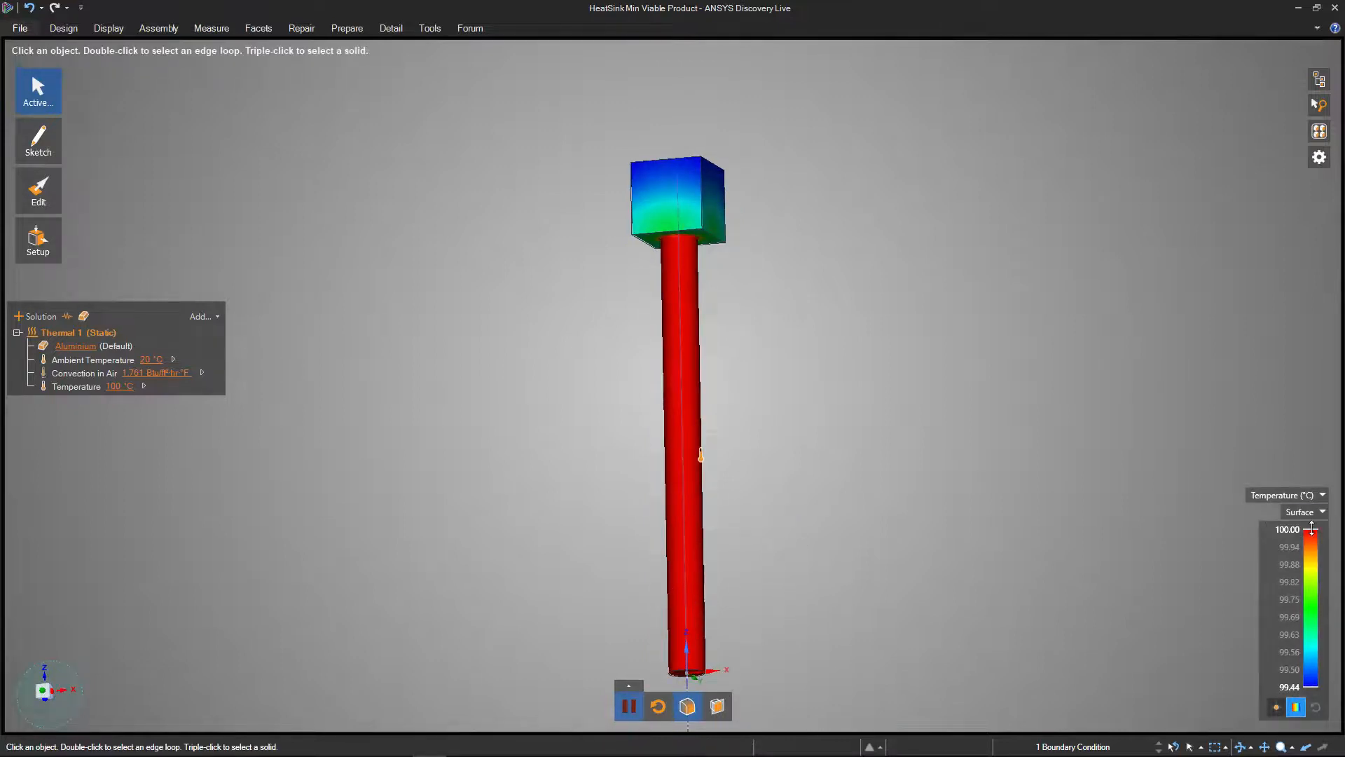
pyautogui.moveTo(743, 225); pyautogui.dragTo(690, 238, button='middle')
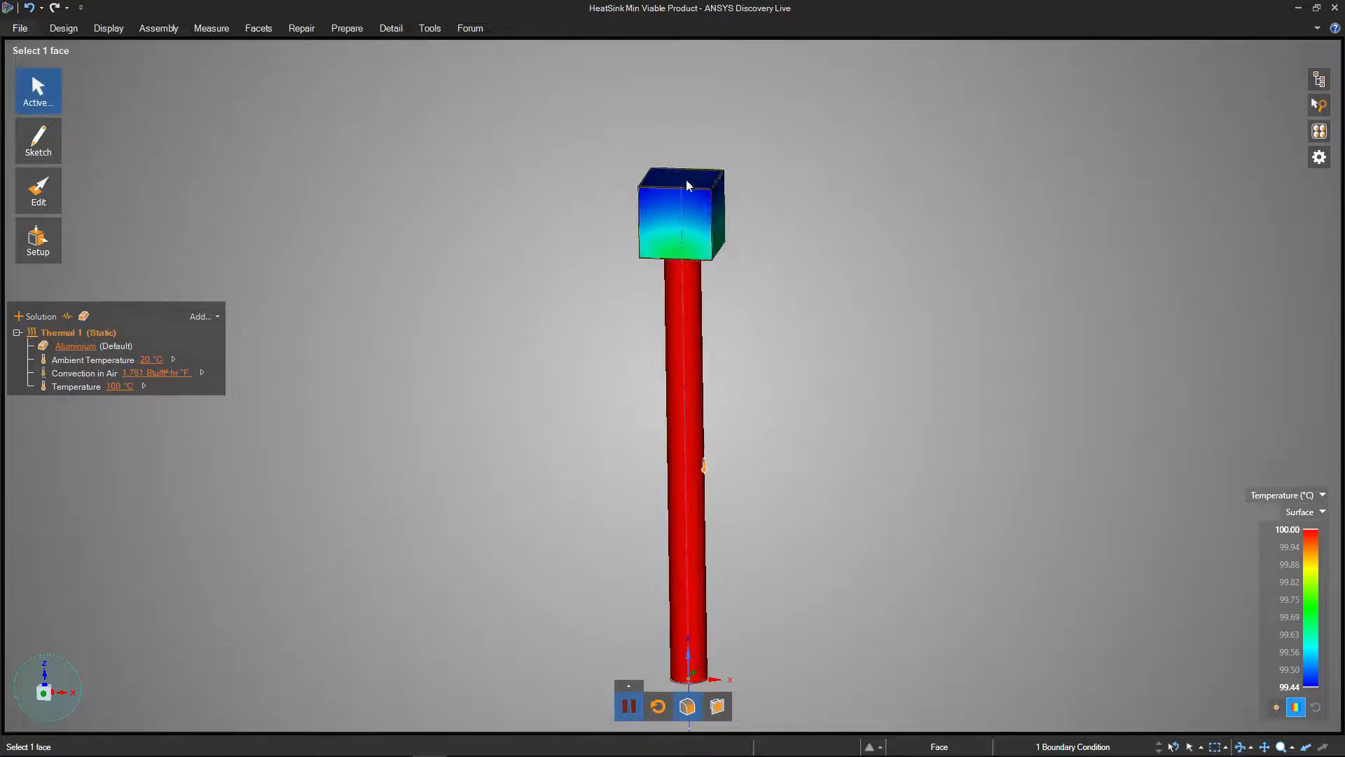
pyautogui.click(1296, 687)
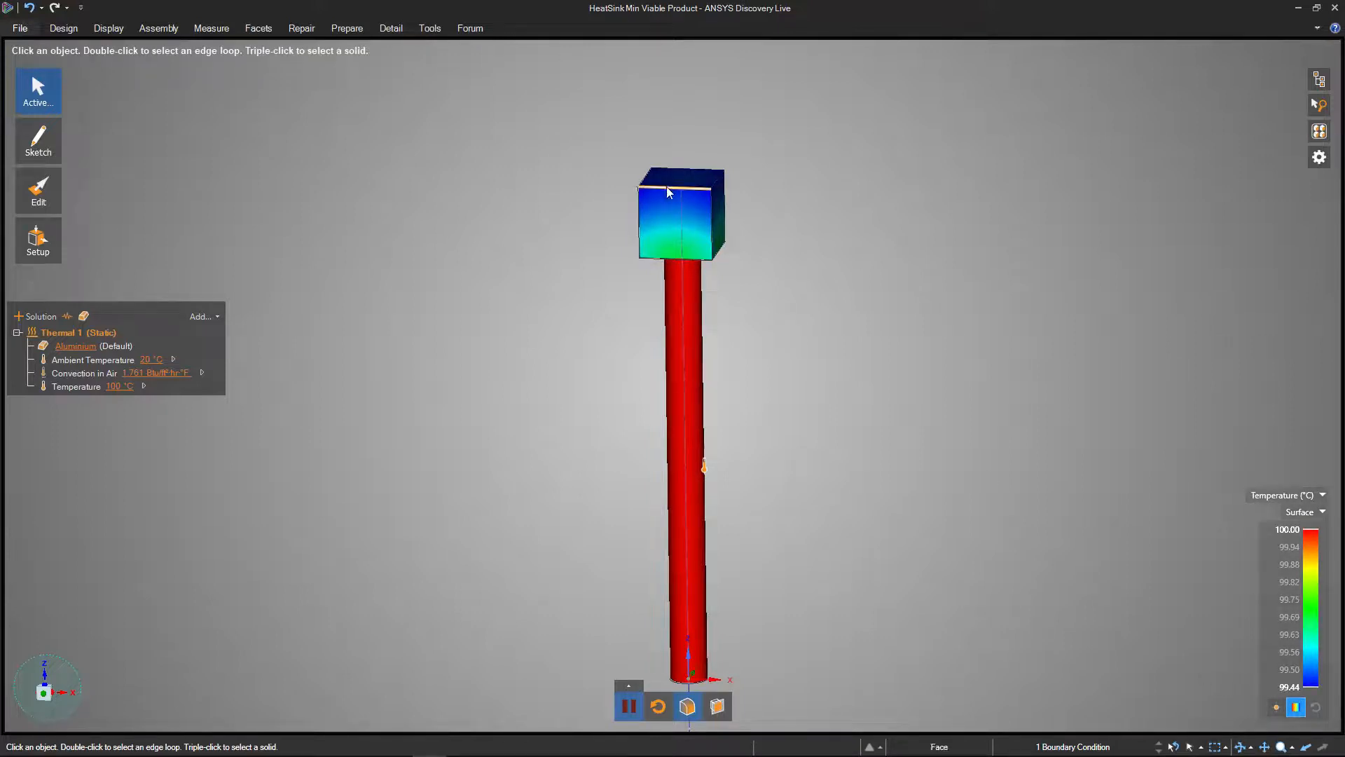
pyautogui.moveTo(756, 441); pyautogui.dragTo(785, 408, button='middle')
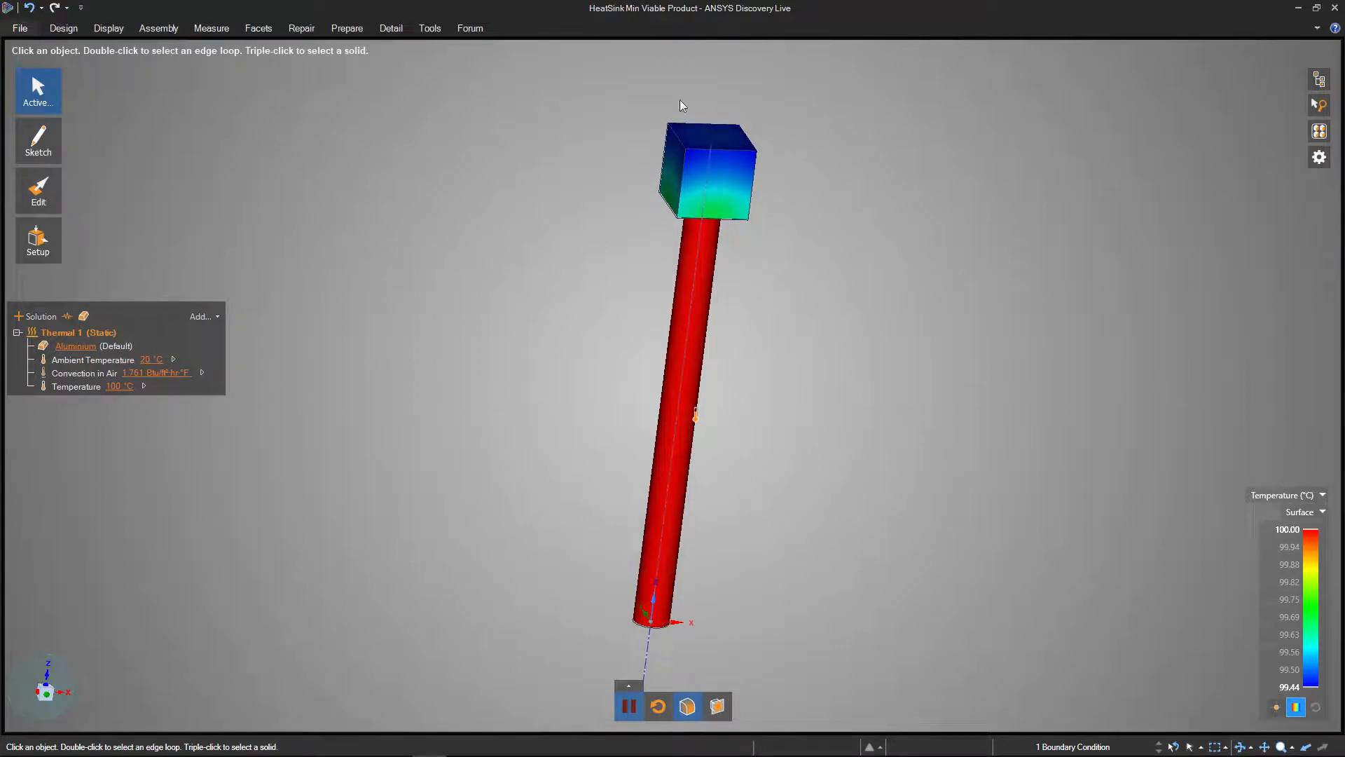
pyautogui.click(730, 193)
pyautogui.click(735, 171)
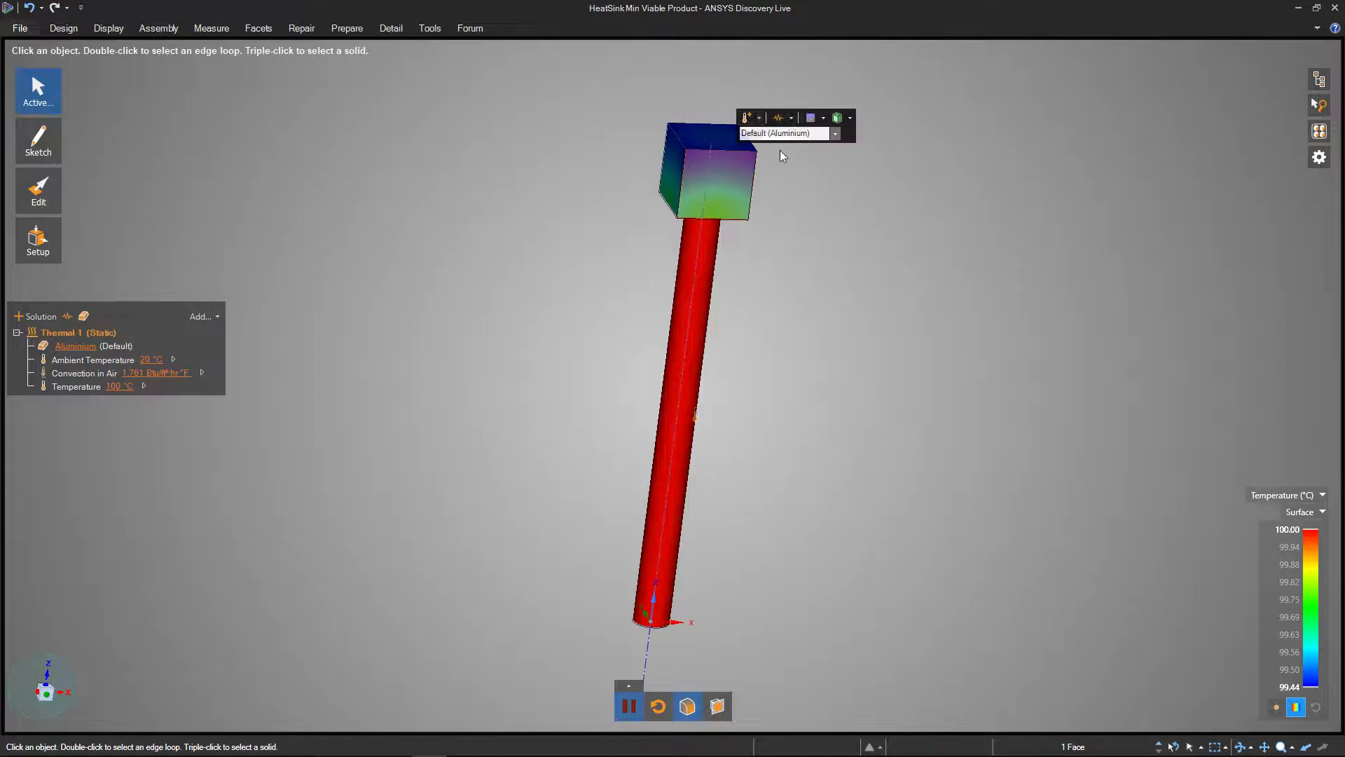
pyautogui.click(484, 238)
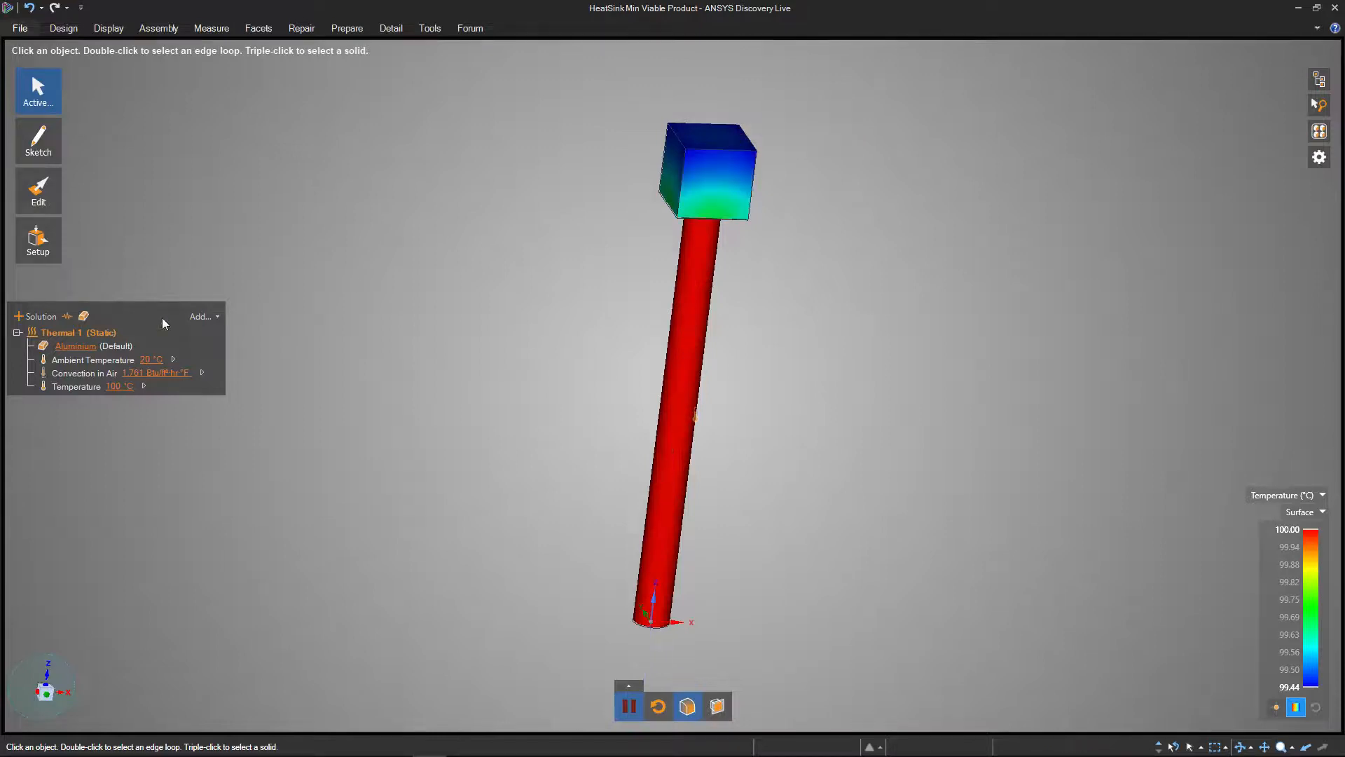
# Start a custom calculation with Heat Flux as the result and SUM as the component
pyautogui.click(66, 318)
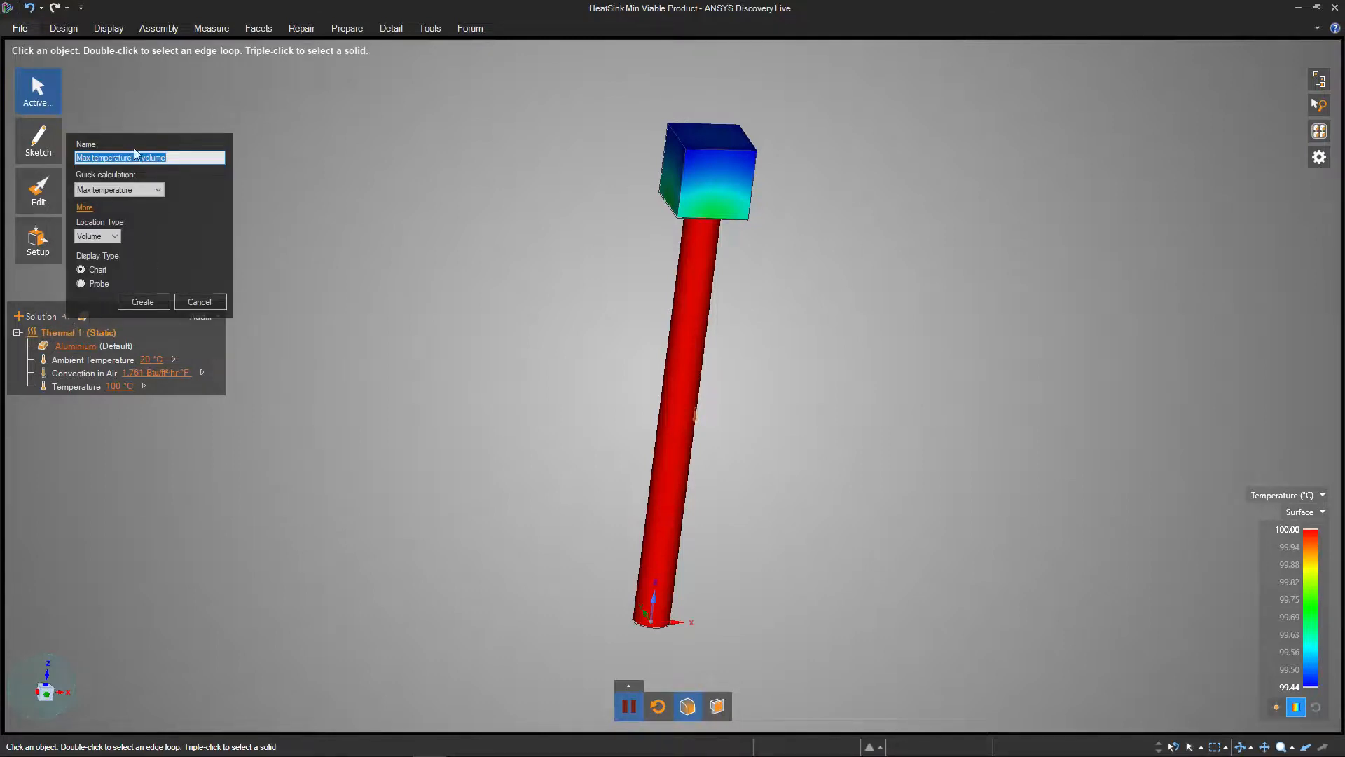
pyautogui.click(83, 208)
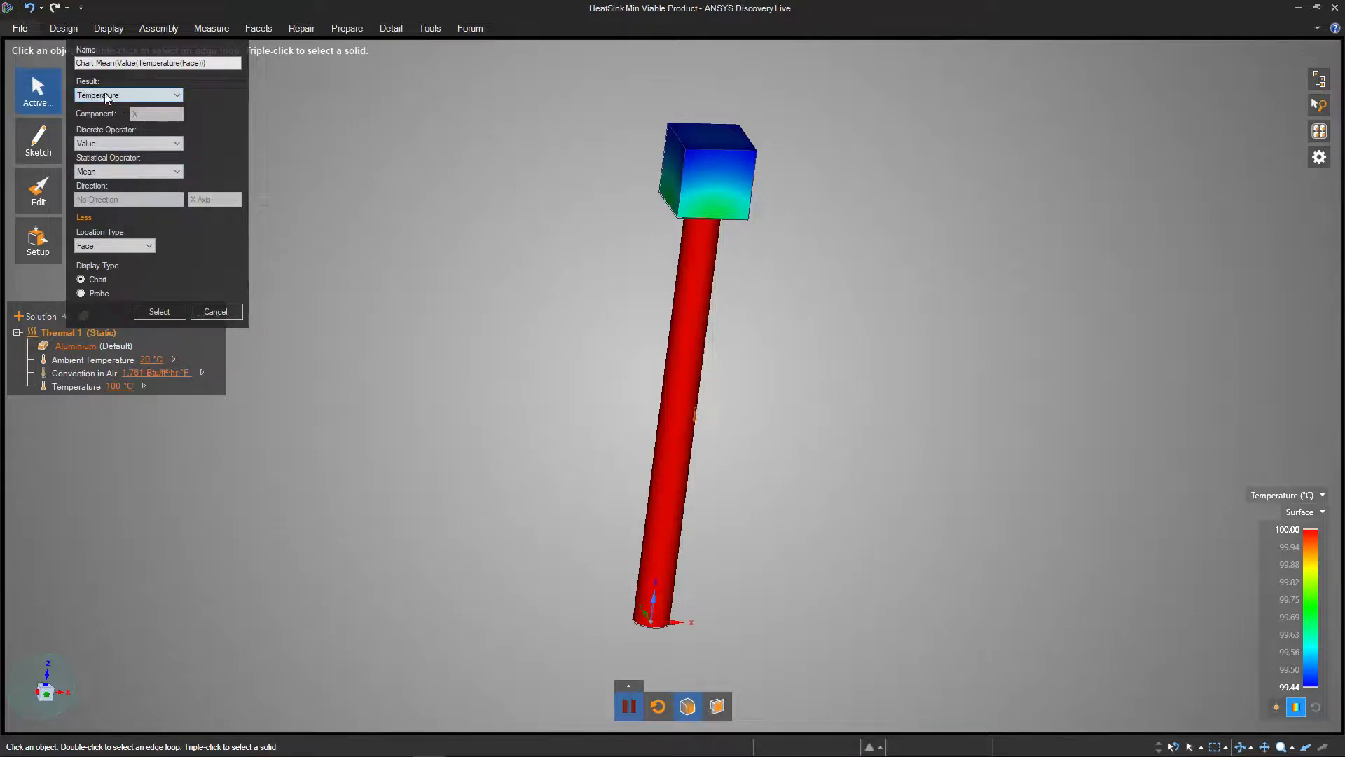
pyautogui.click(176, 96)
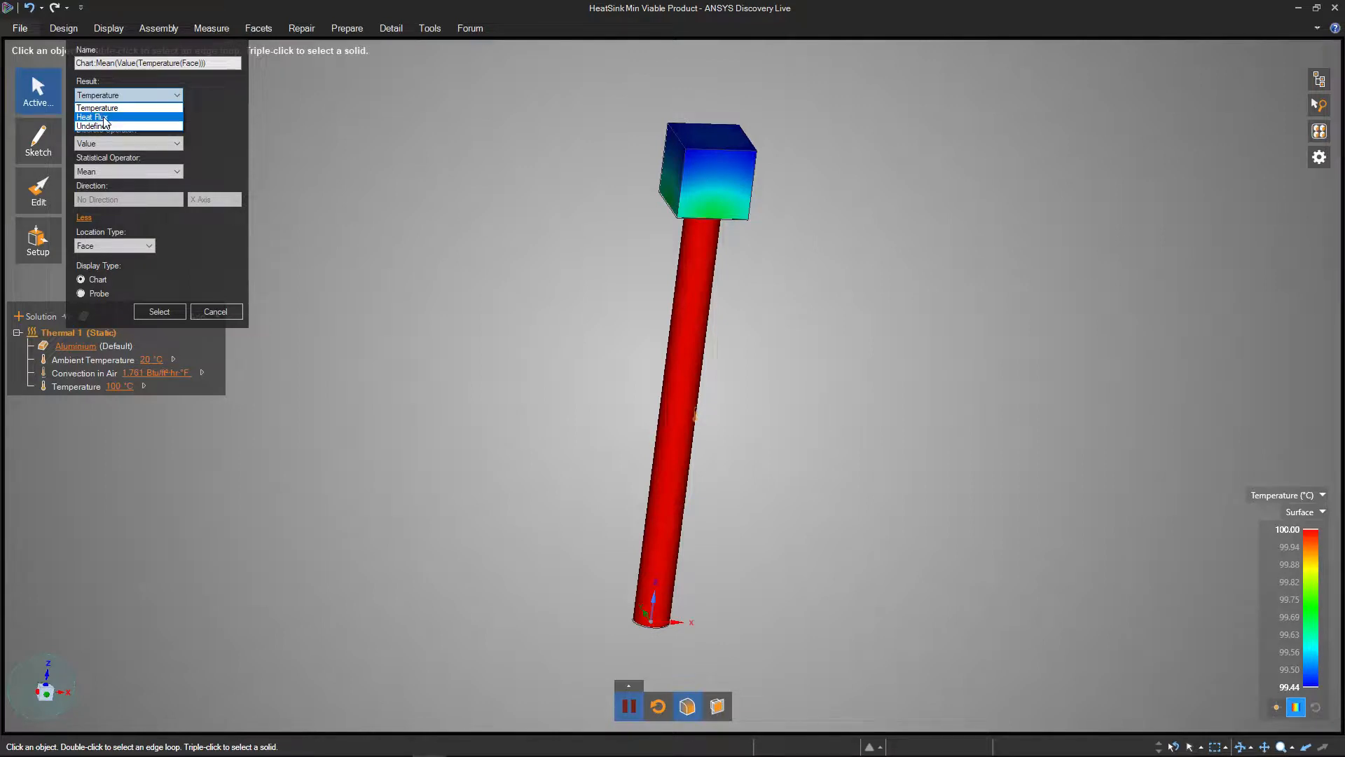
pyautogui.click(104, 118)
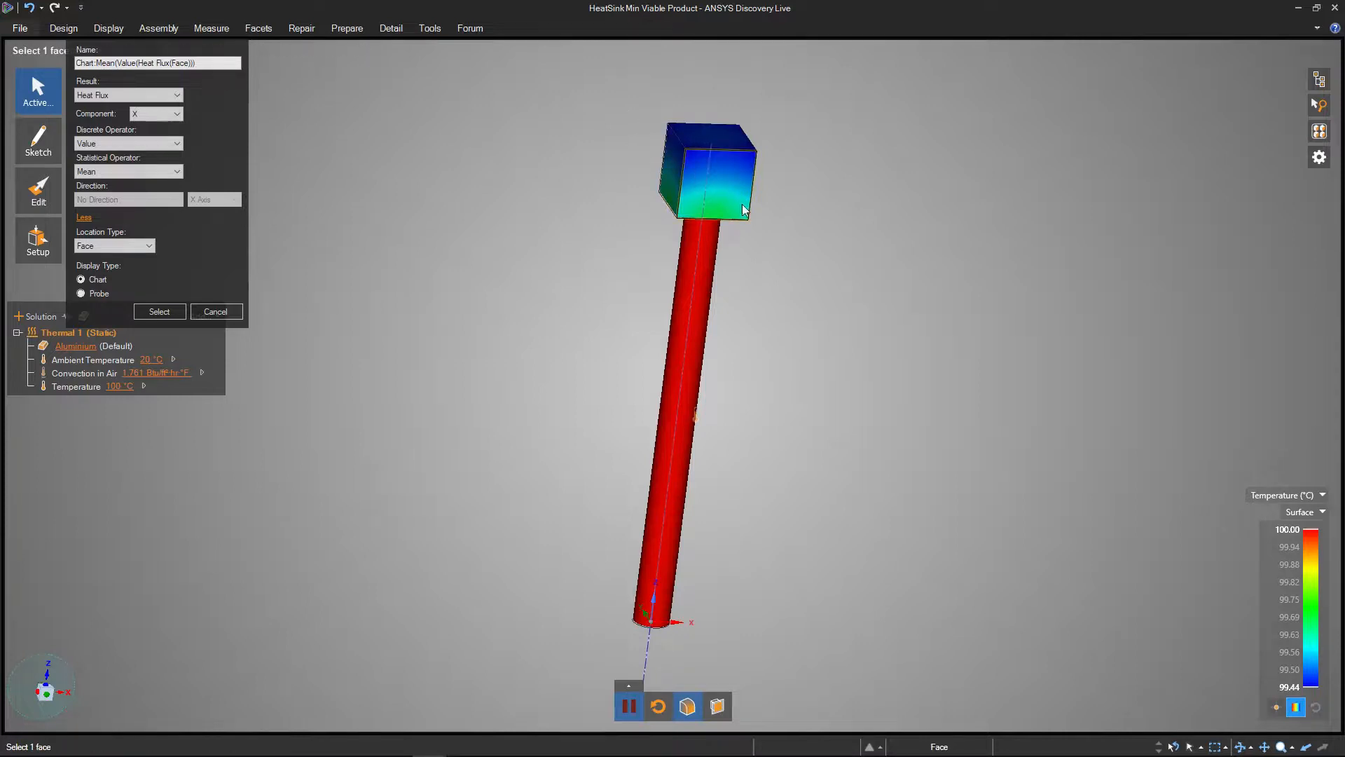
pyautogui.click(178, 114)
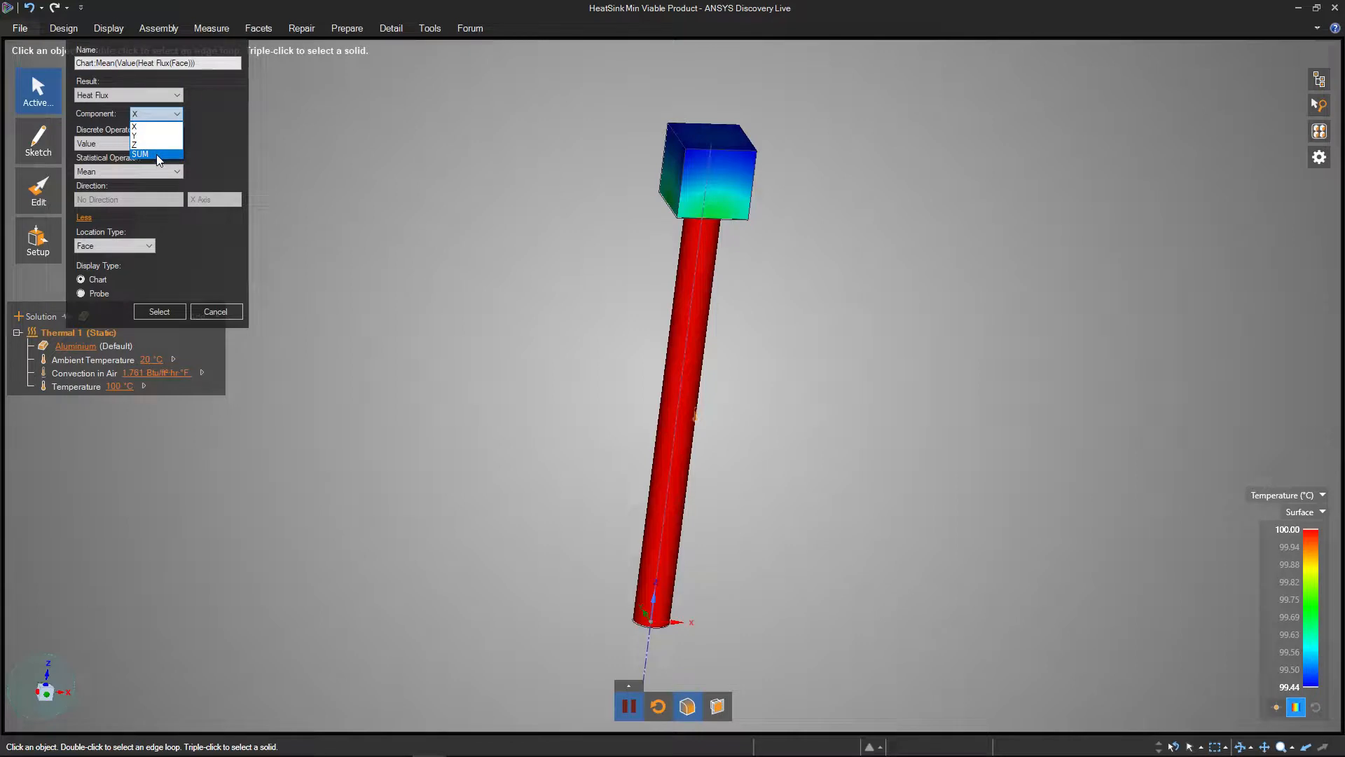
pyautogui.click(157, 154)
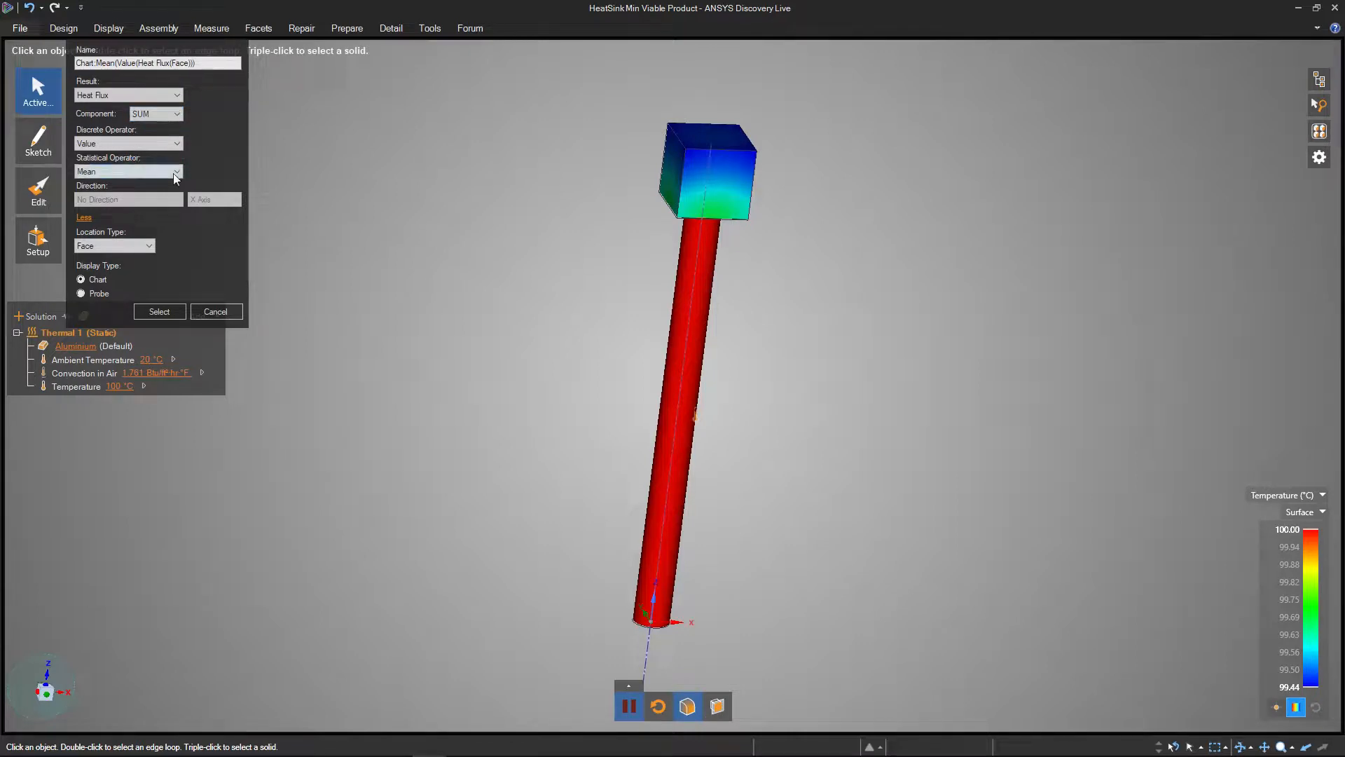
# Create the mean heat flux chart for the cube using the Body location type, and place it collapsed beside the cube
pyautogui.click(146, 245)
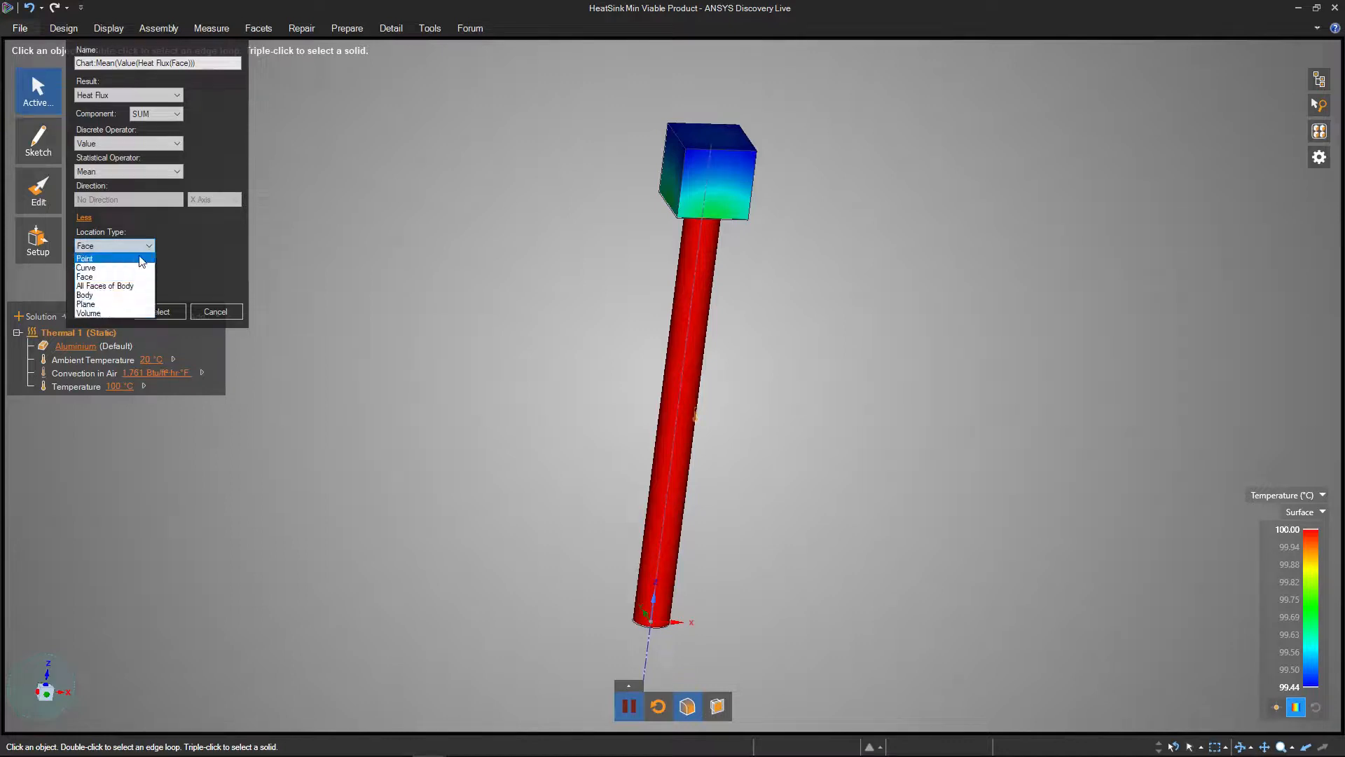
pyautogui.click(84, 295)
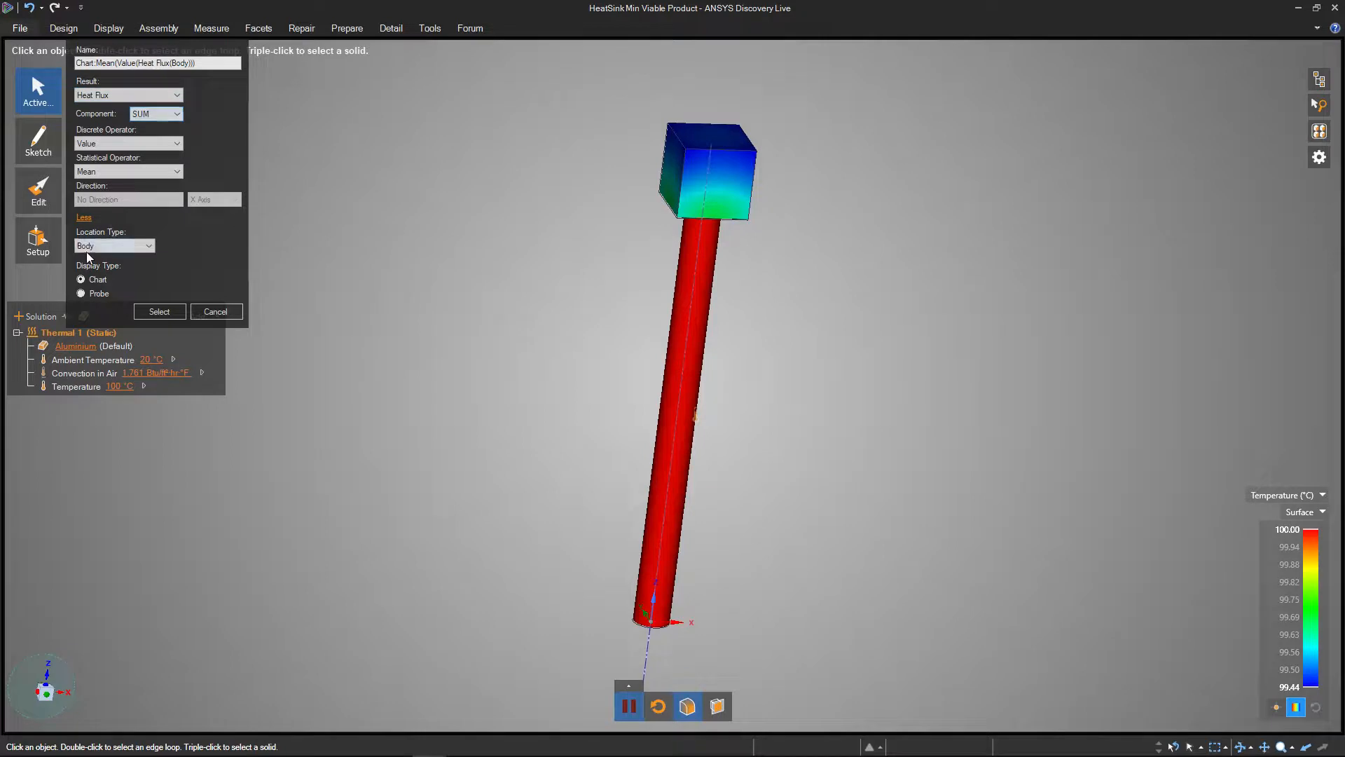
pyautogui.click(162, 312)
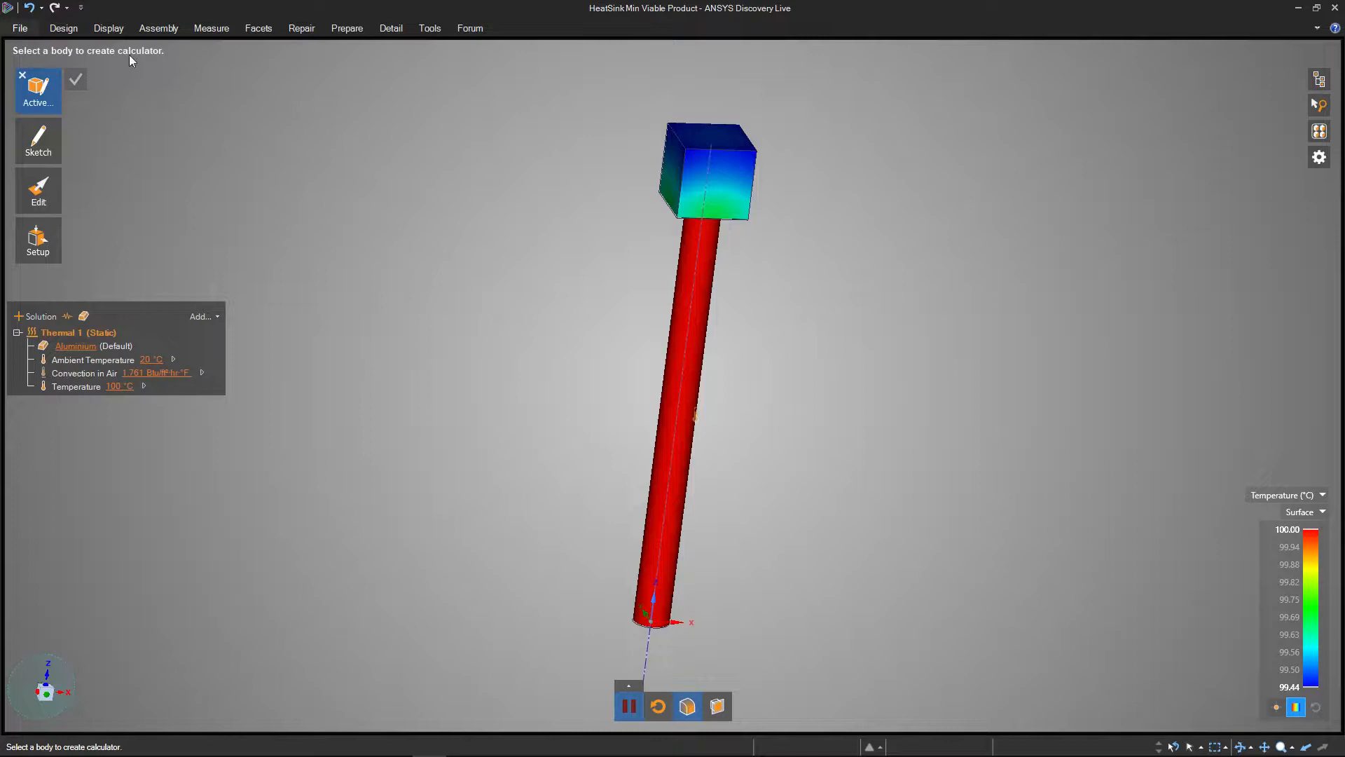
pyautogui.click(723, 184)
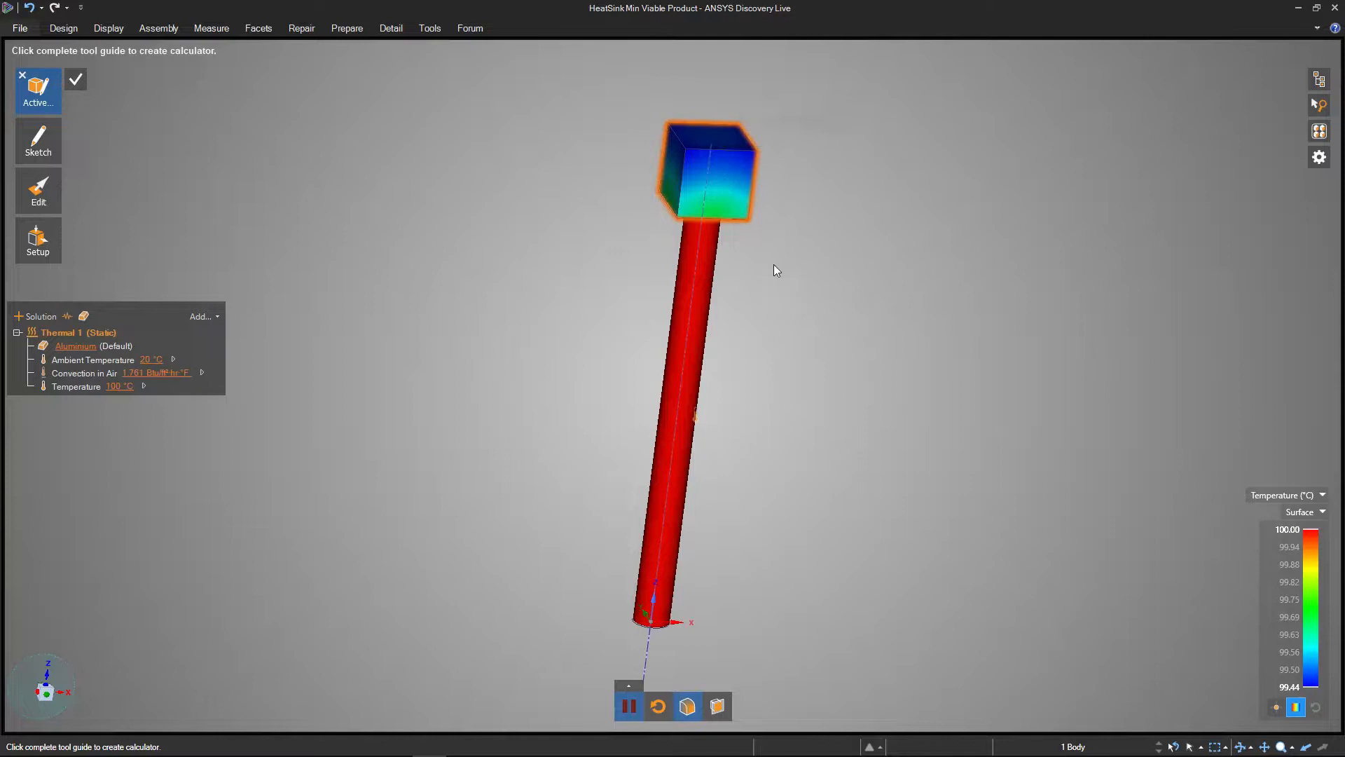
pyautogui.click(76, 79)
pyautogui.moveTo(1240, 290); pyautogui.dragTo(942, 135)
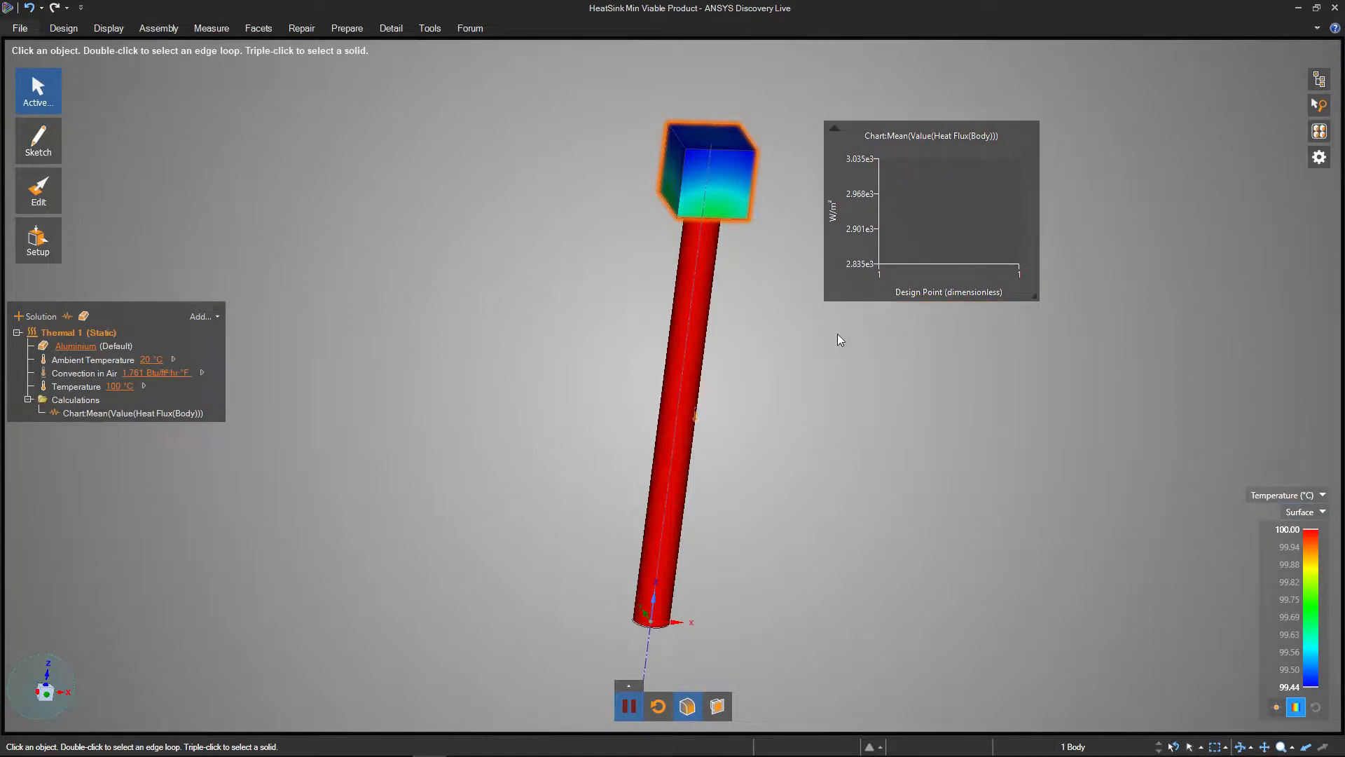
pyautogui.click(838, 129)
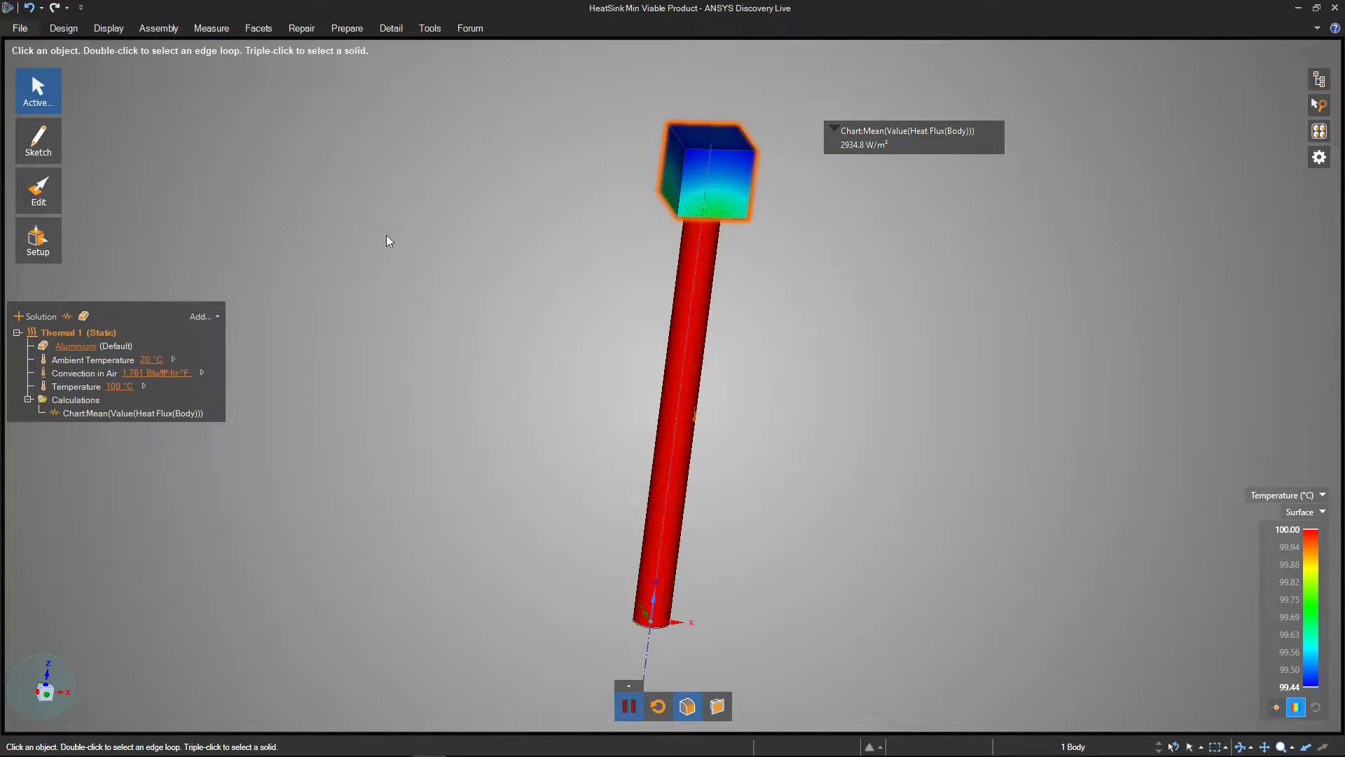
# Sketch a rectangle spanning the full 1.000 in width of the cube's free end face, about 0.16 in high
pyautogui.moveTo(492, 223); pyautogui.dragTo(482, 275, button='middle')
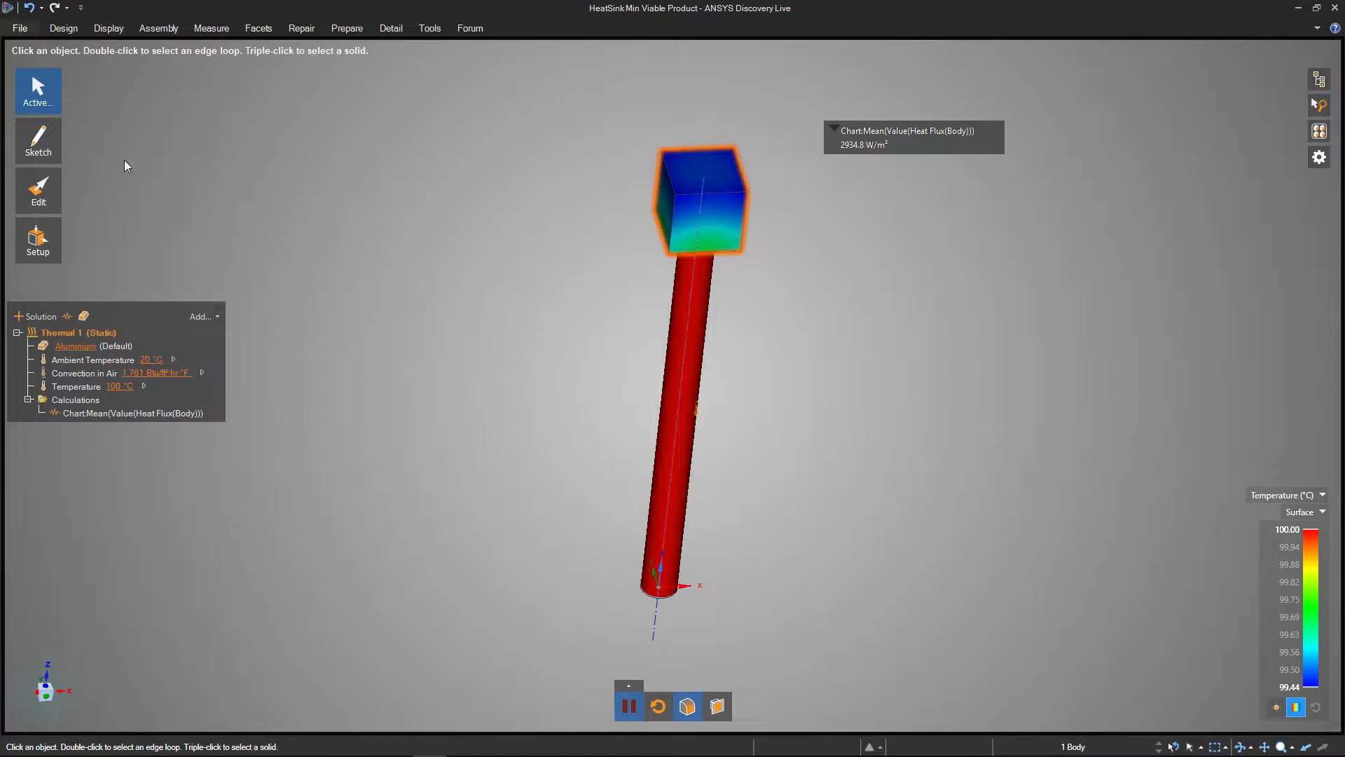
pyautogui.moveTo(67, 144)
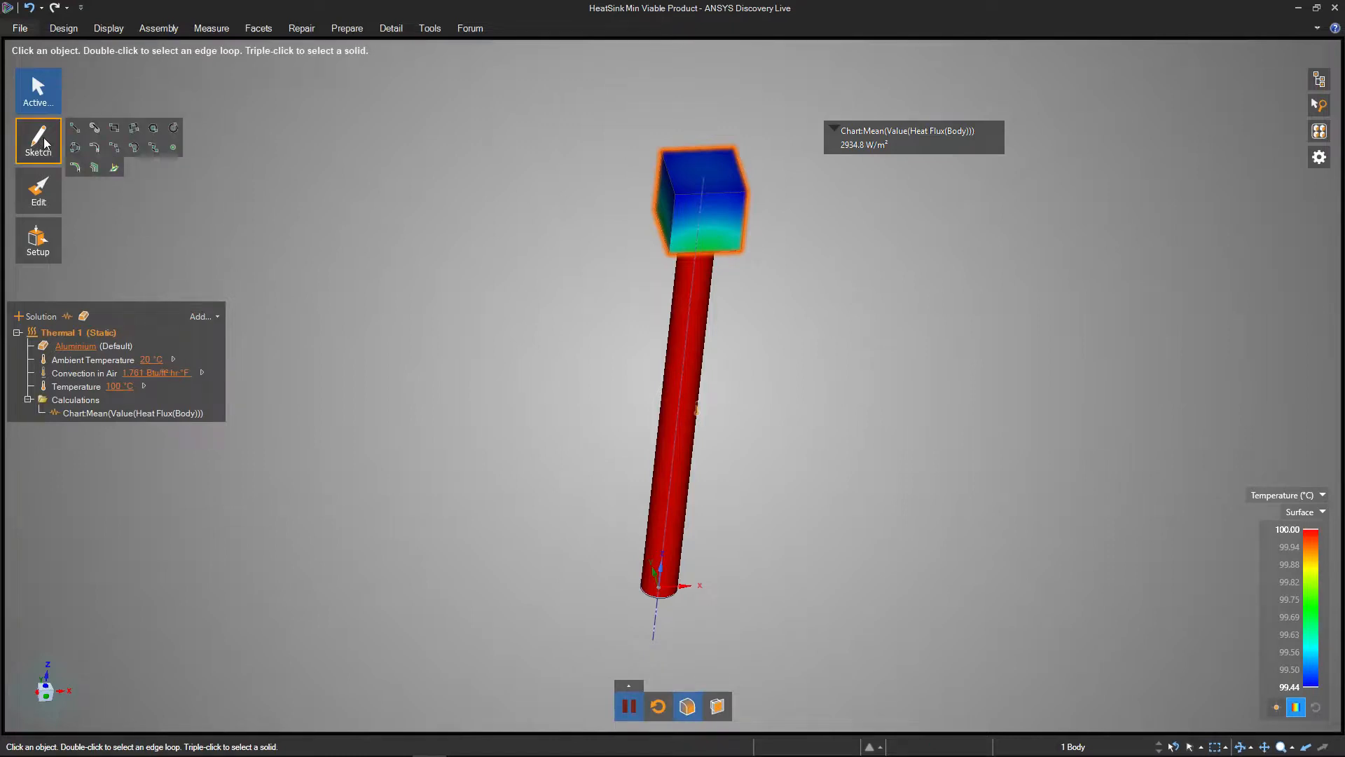
pyautogui.click(173, 128)
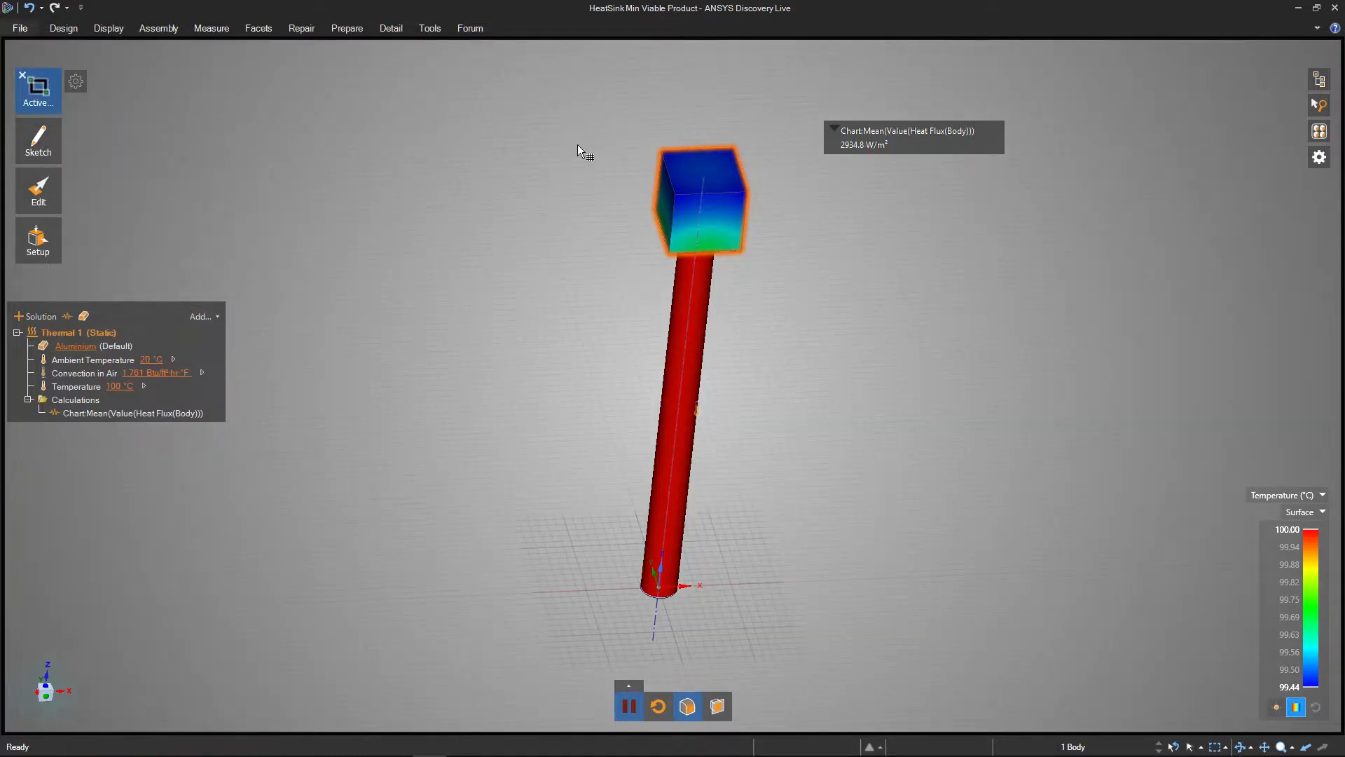
pyautogui.click(715, 173)
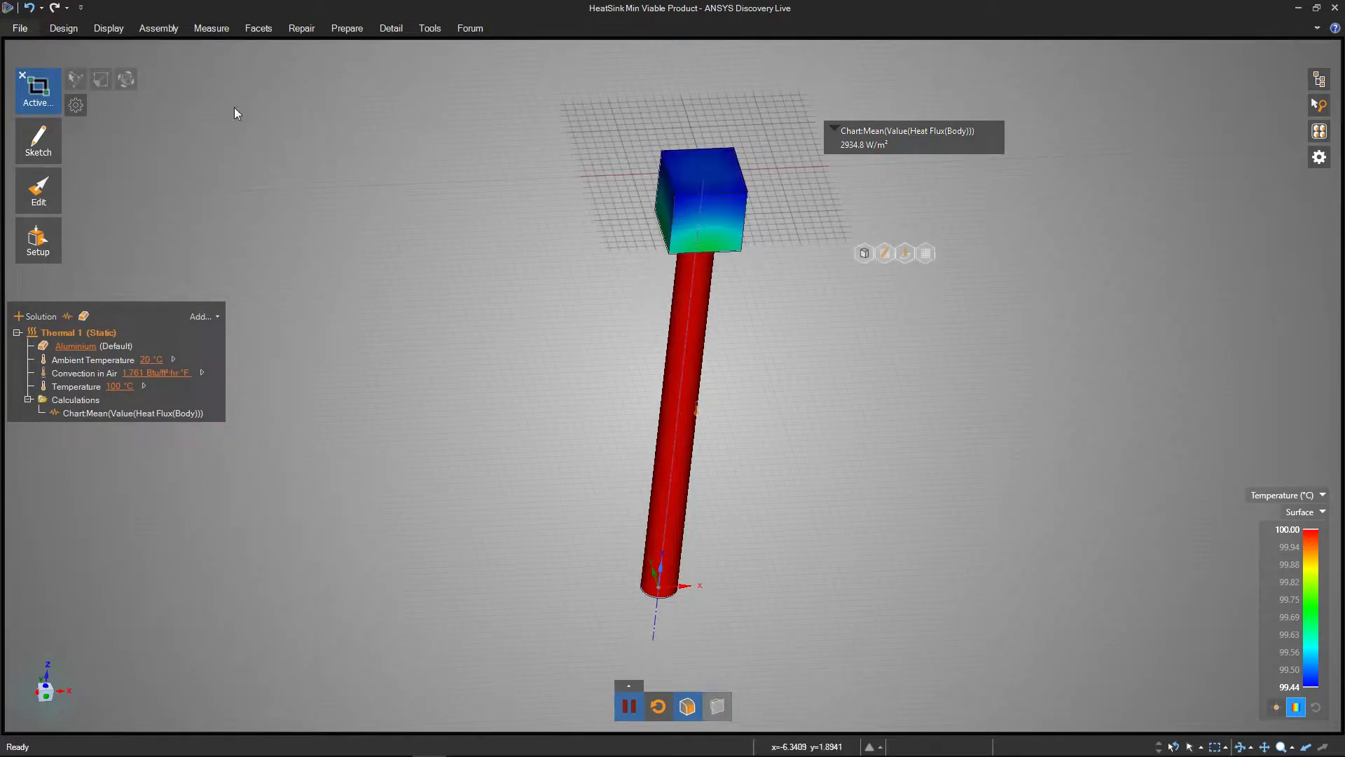
pyautogui.moveTo(805, 174); pyautogui.dragTo(759, 214, button='middle')
pyautogui.scroll(5, 702, 150)
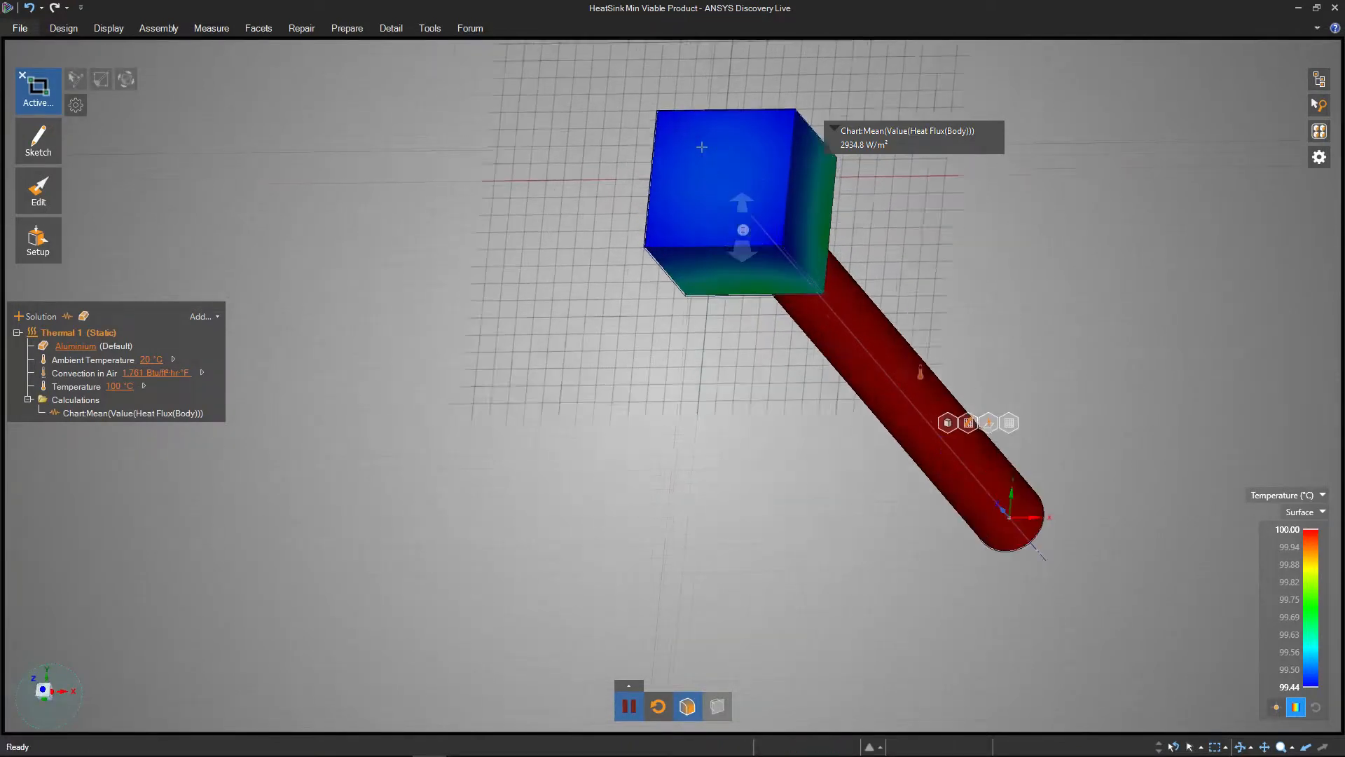
pyautogui.click(629, 147)
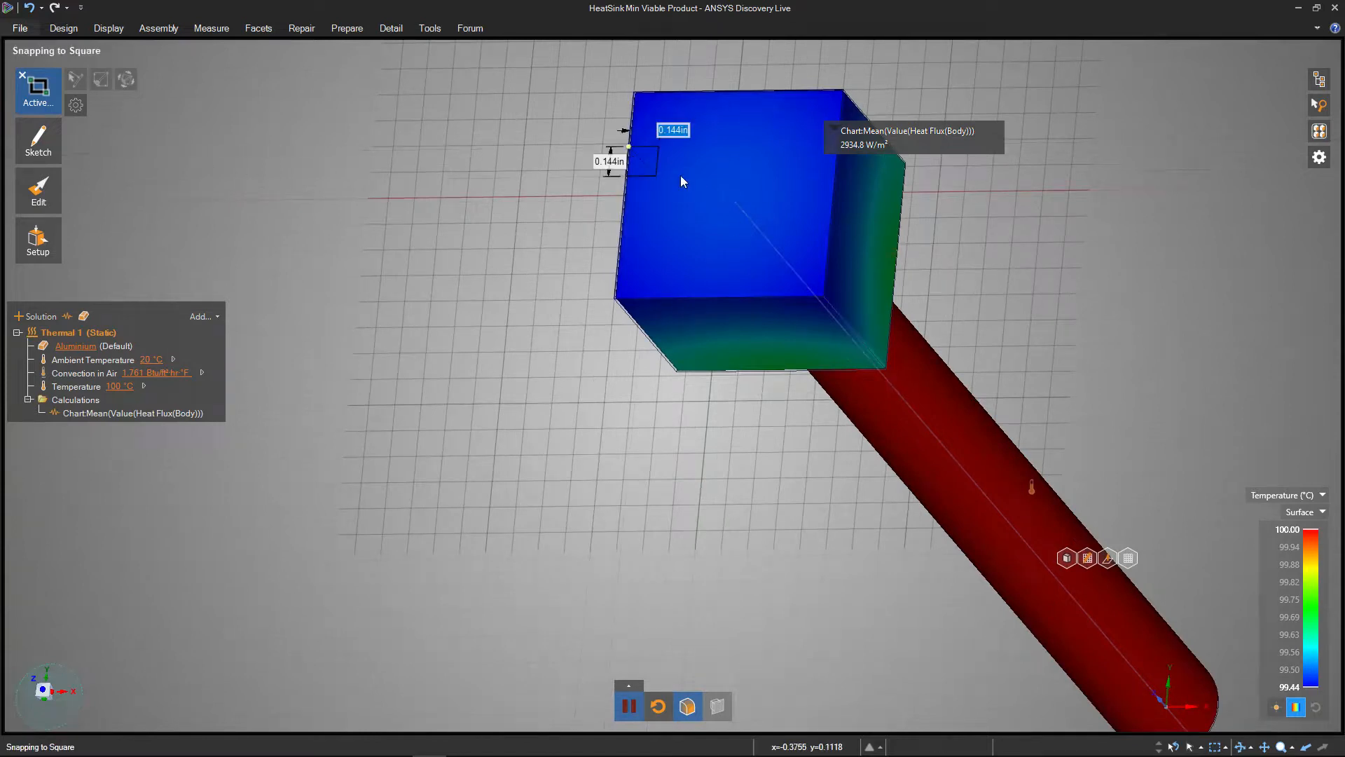
pyautogui.press('Tab')
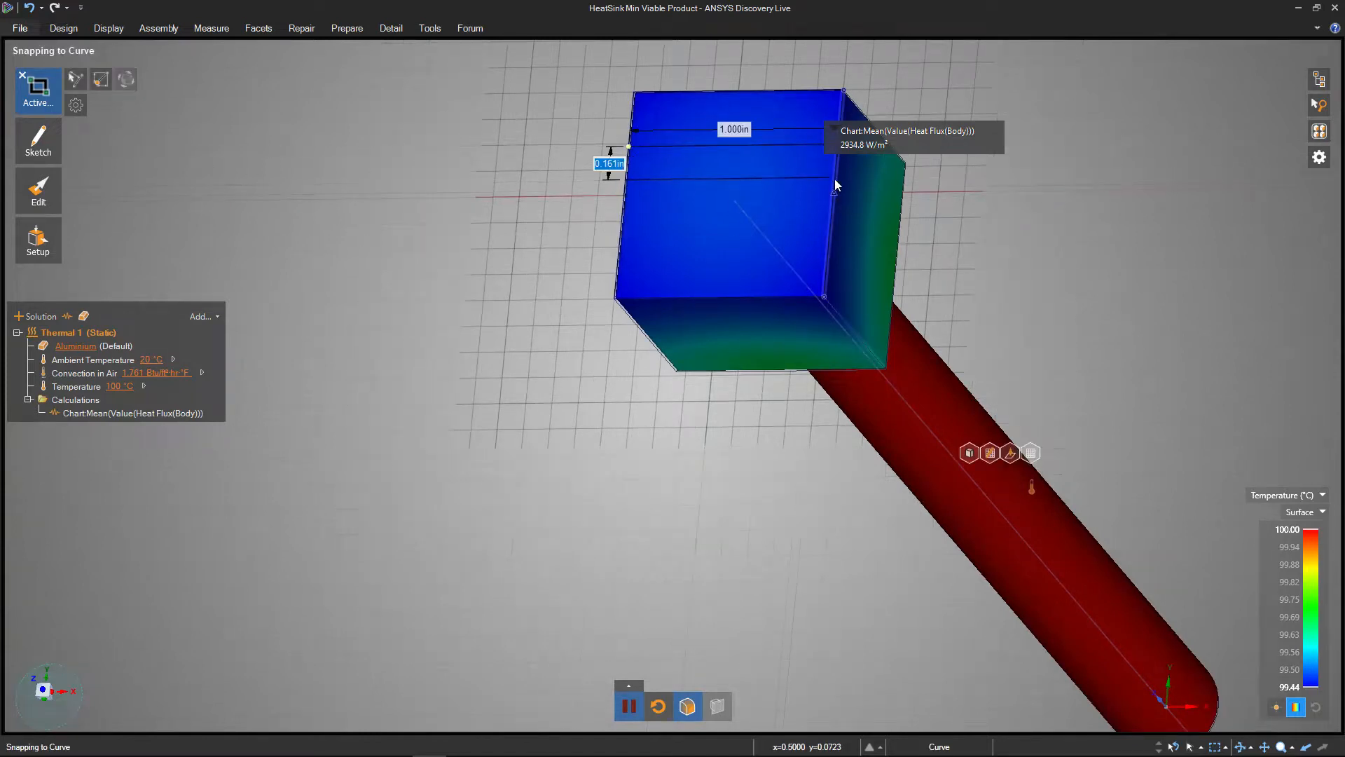
# Pull the sketched strip on the end face into the cube to cut a slot across its full width
pyautogui.moveTo(39, 190)
pyautogui.click(88, 193)
pyautogui.click(775, 166)
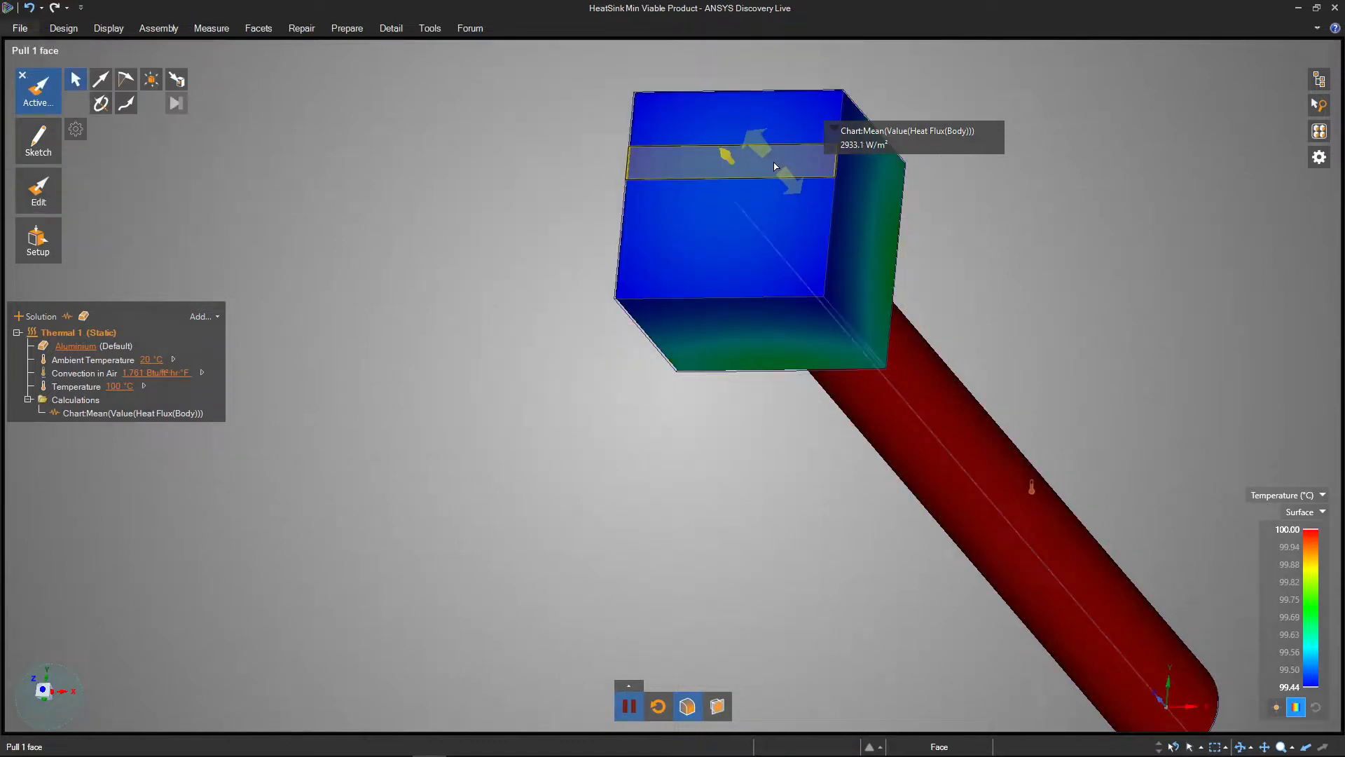
pyautogui.moveTo(775, 167); pyautogui.dragTo(834, 133)
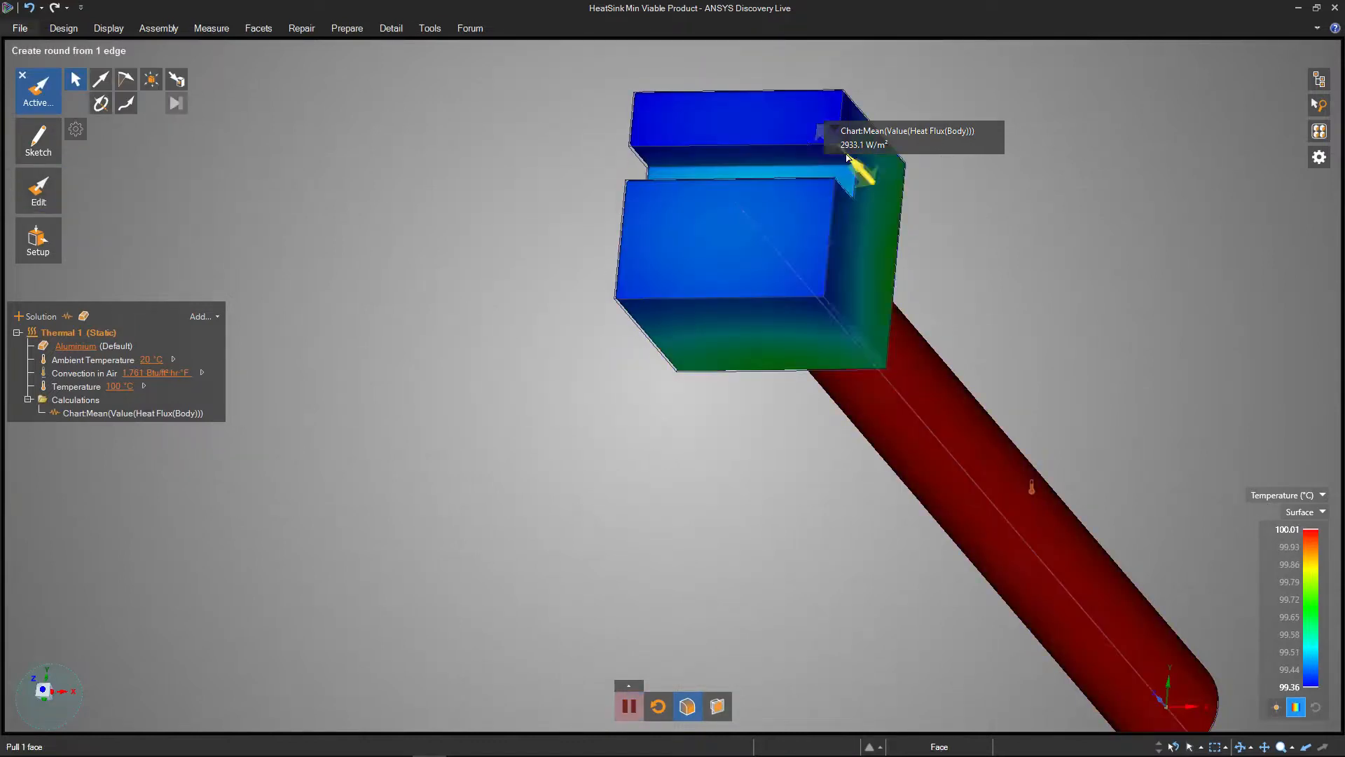
# Expand the mean heat flux chart, place it clear of the cube, and inspect the values along its design points
pyautogui.click(744, 162)
pyautogui.click(963, 199)
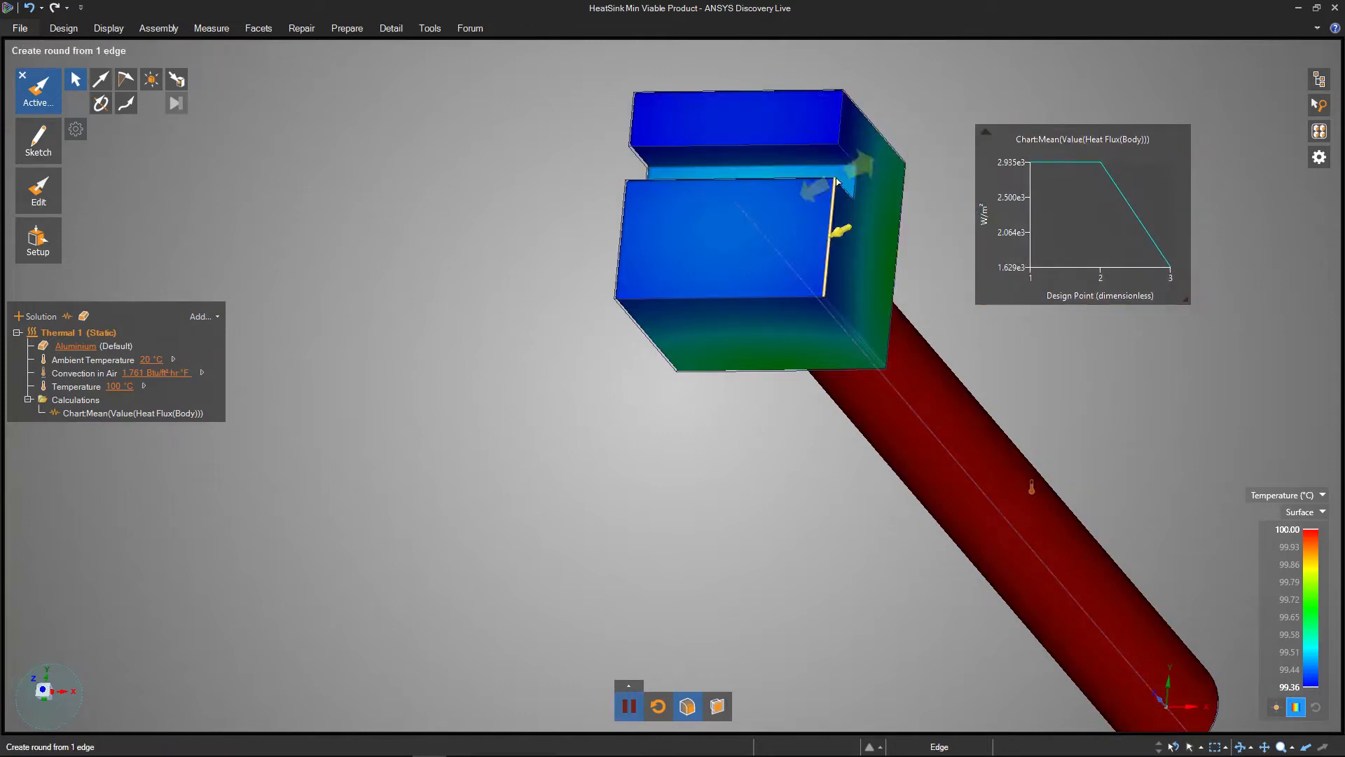
pyautogui.click(754, 168)
pyautogui.click(963, 196)
pyautogui.moveTo(1042, 179)
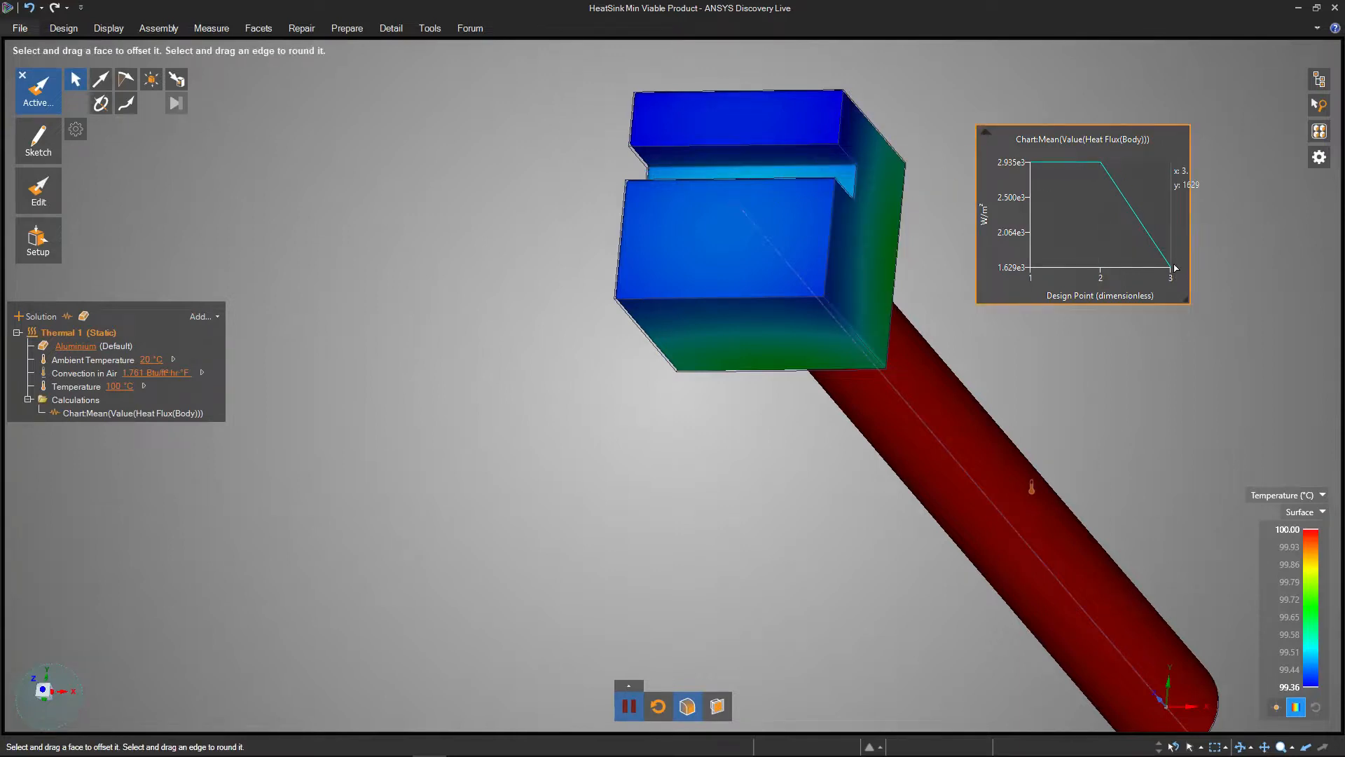
pyautogui.click(747, 293)
pyautogui.press('Escape')
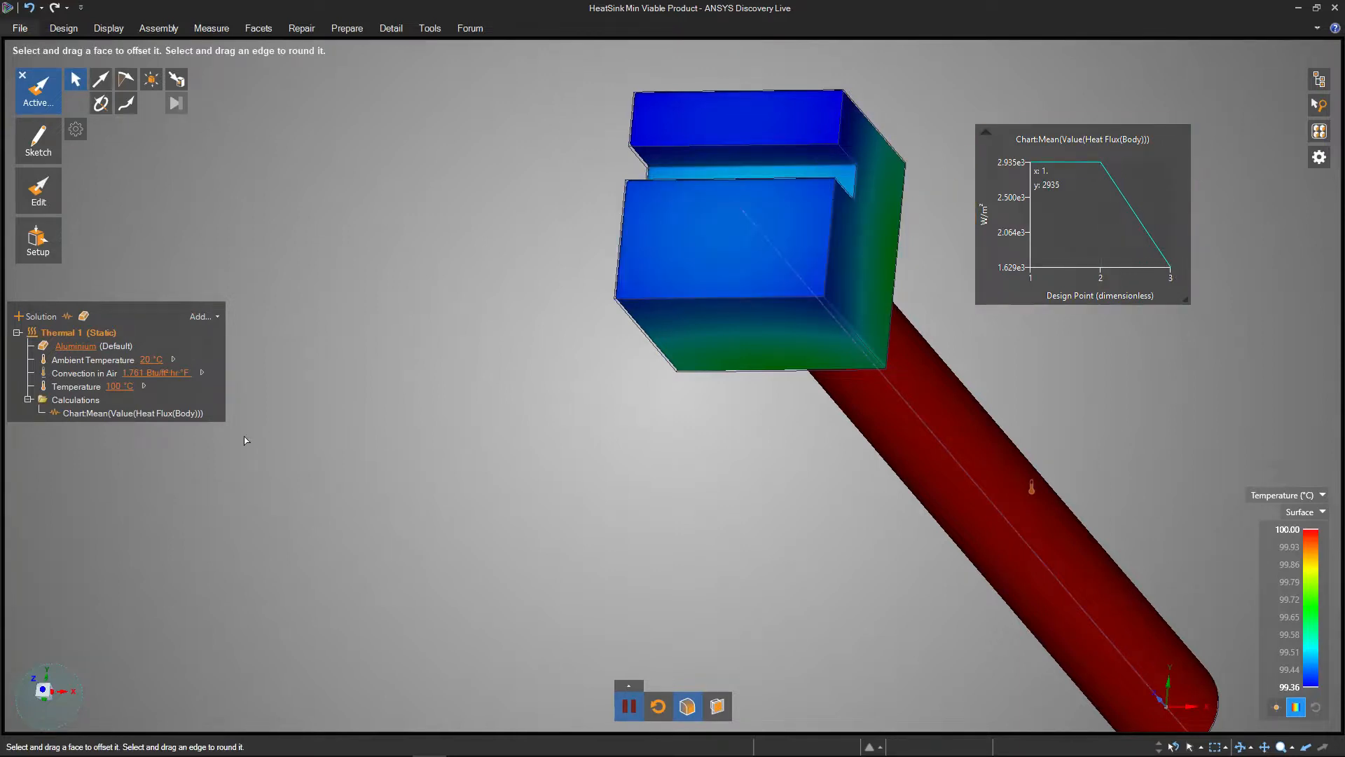
# Clear all history of the mean heat flux calculation without changing its definition
pyautogui.doubleClick(139, 414)
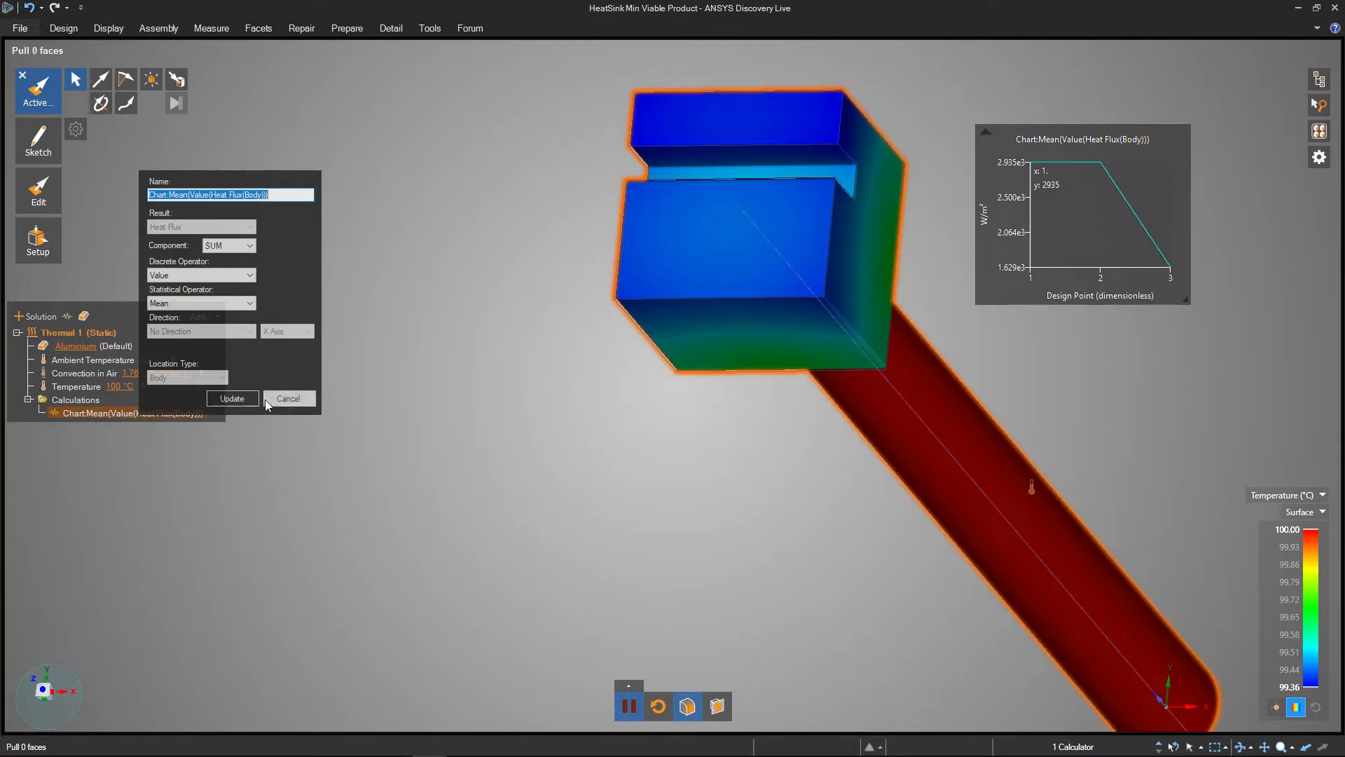
pyautogui.click(267, 399)
pyautogui.rightClick(164, 416)
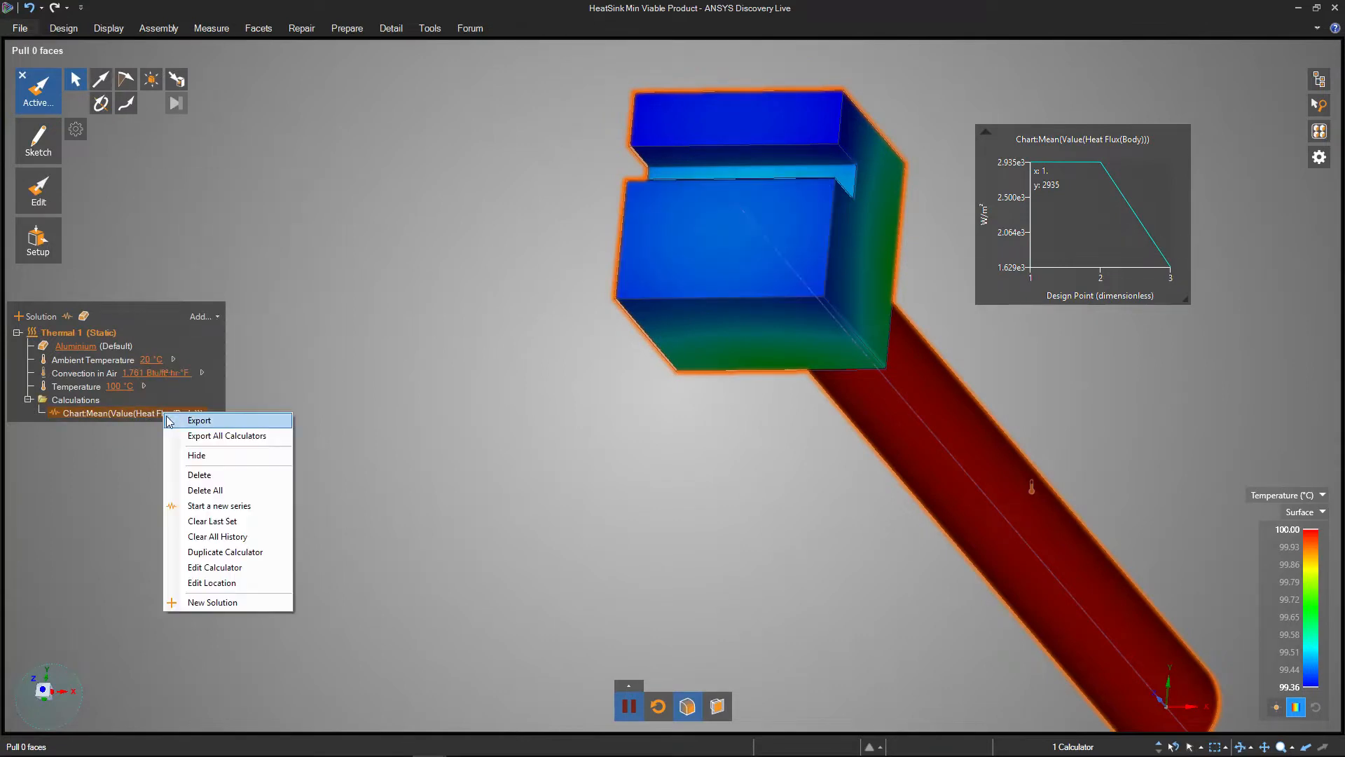
pyautogui.click(207, 538)
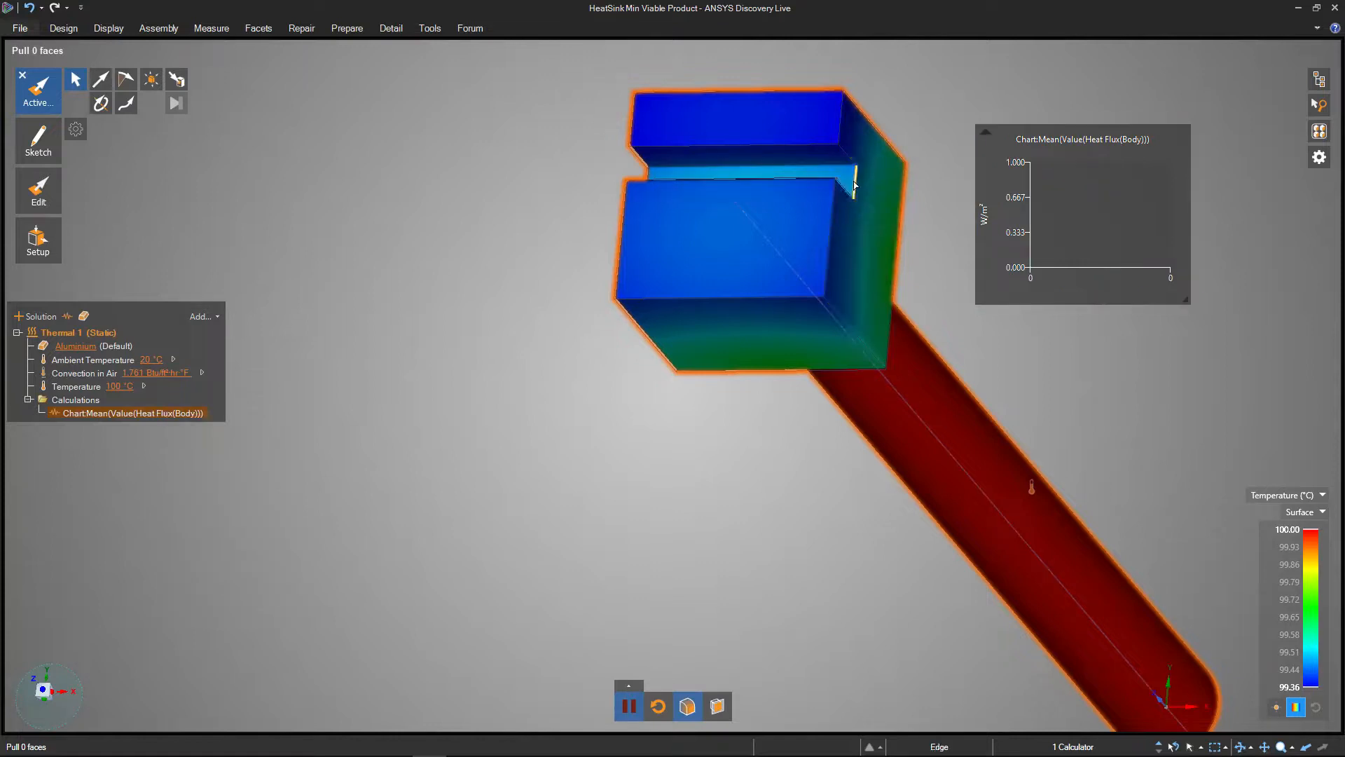
# Pull the slot's bottom face about 0.89 in farther into the cube to deepen the slot
pyautogui.click(821, 178)
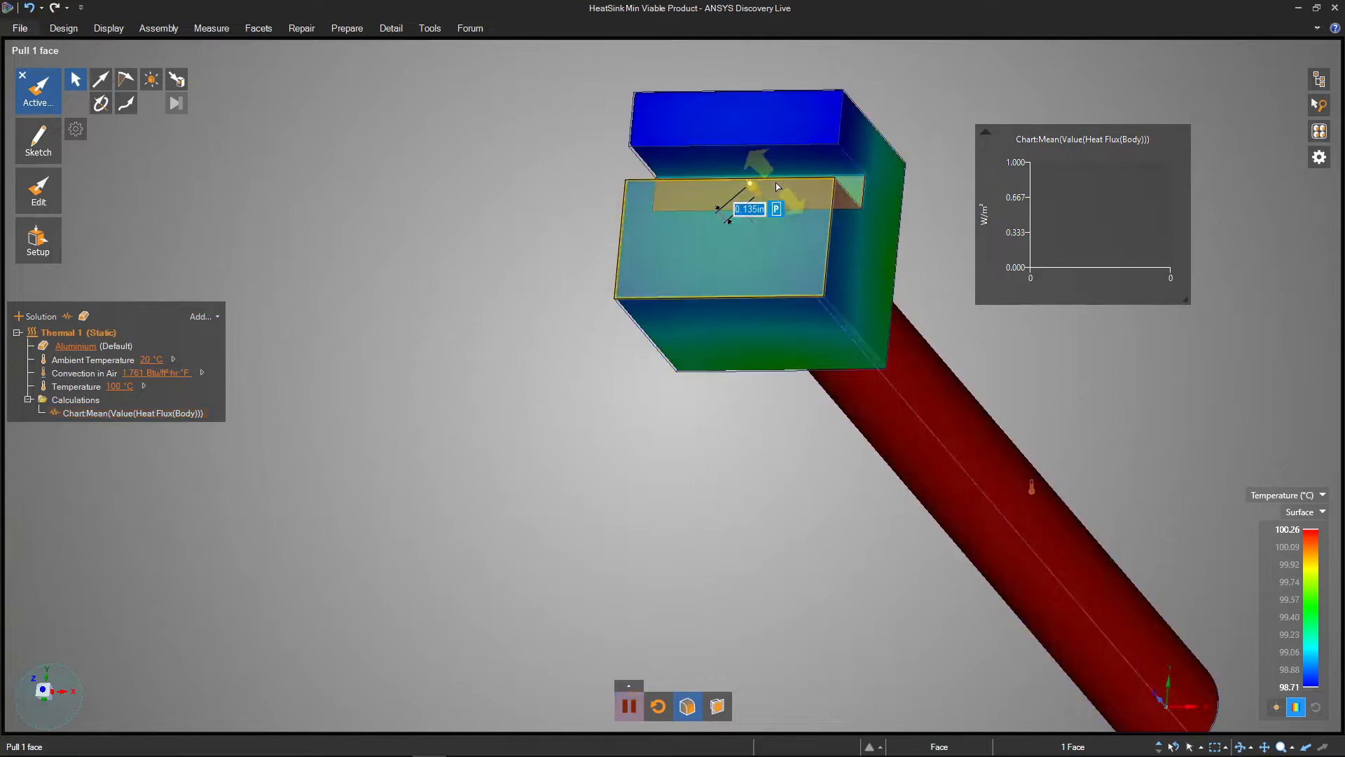
pyautogui.click(758, 187)
pyautogui.moveTo(756, 186)
pyautogui.mouseDown(button='middle')
pyautogui.moveTo(743, 189)
pyautogui.moveTo(762, 169)
pyautogui.mouseUp(button='middle')
pyautogui.moveTo(761, 170); pyautogui.dragTo(789, 184)
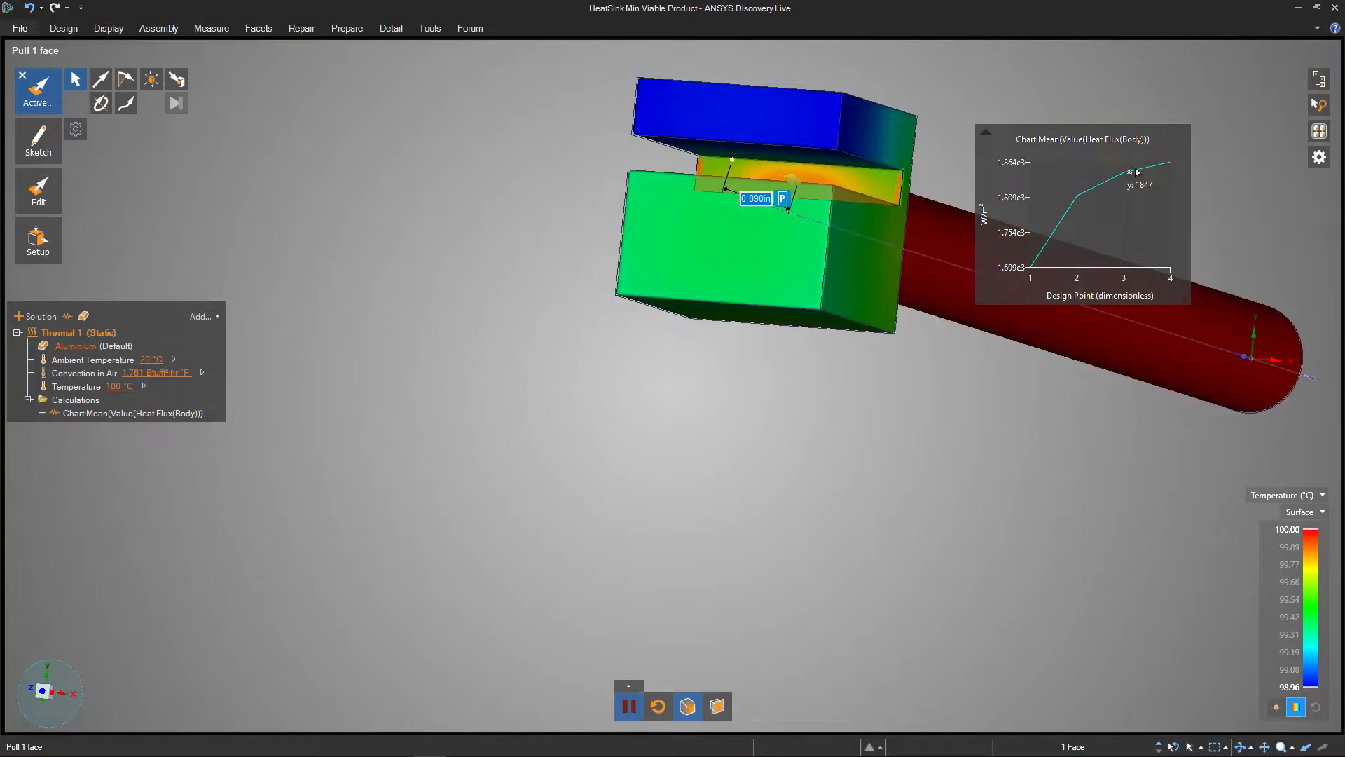
# Sketch a circle about 0.24 in in diameter on the side face of the cube's thicker fin
pyautogui.moveTo(890, 243); pyautogui.dragTo(764, 217, button='middle')
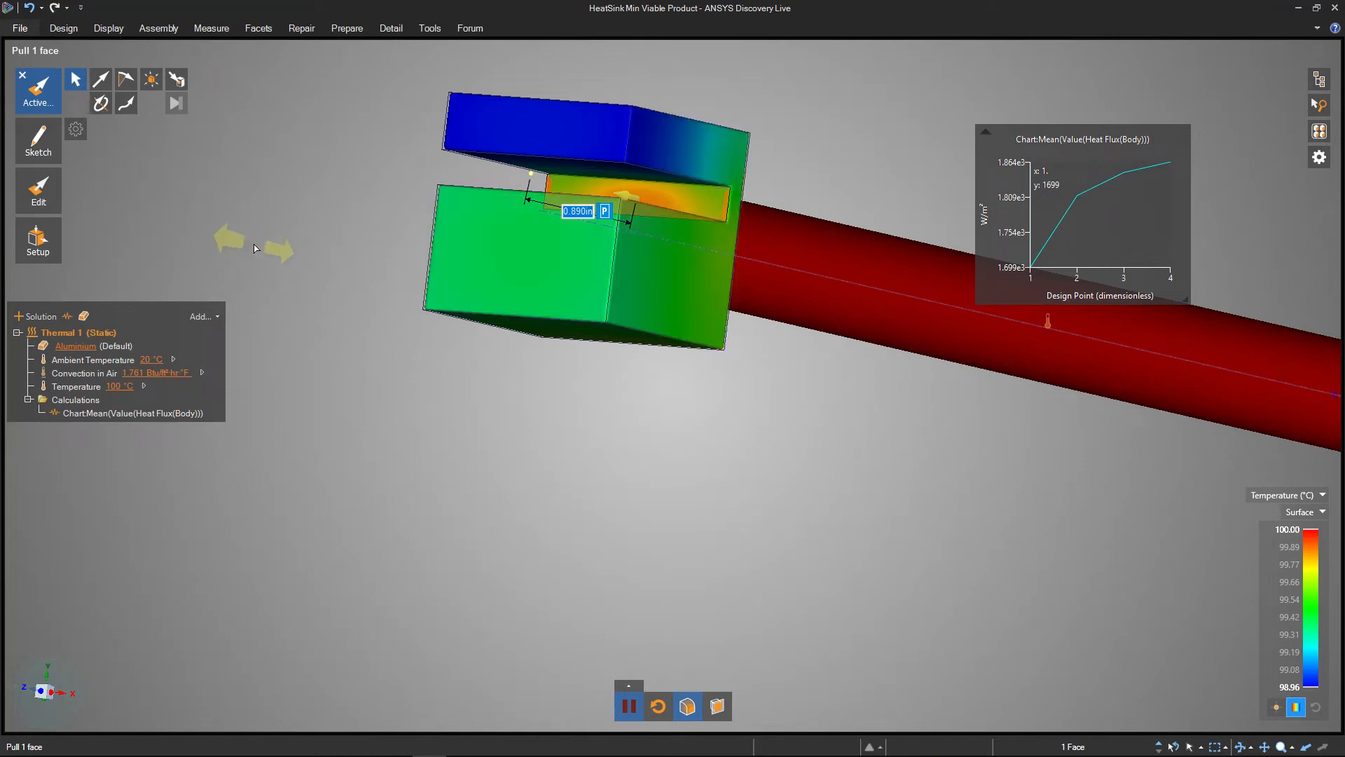
pyautogui.moveTo(56, 158)
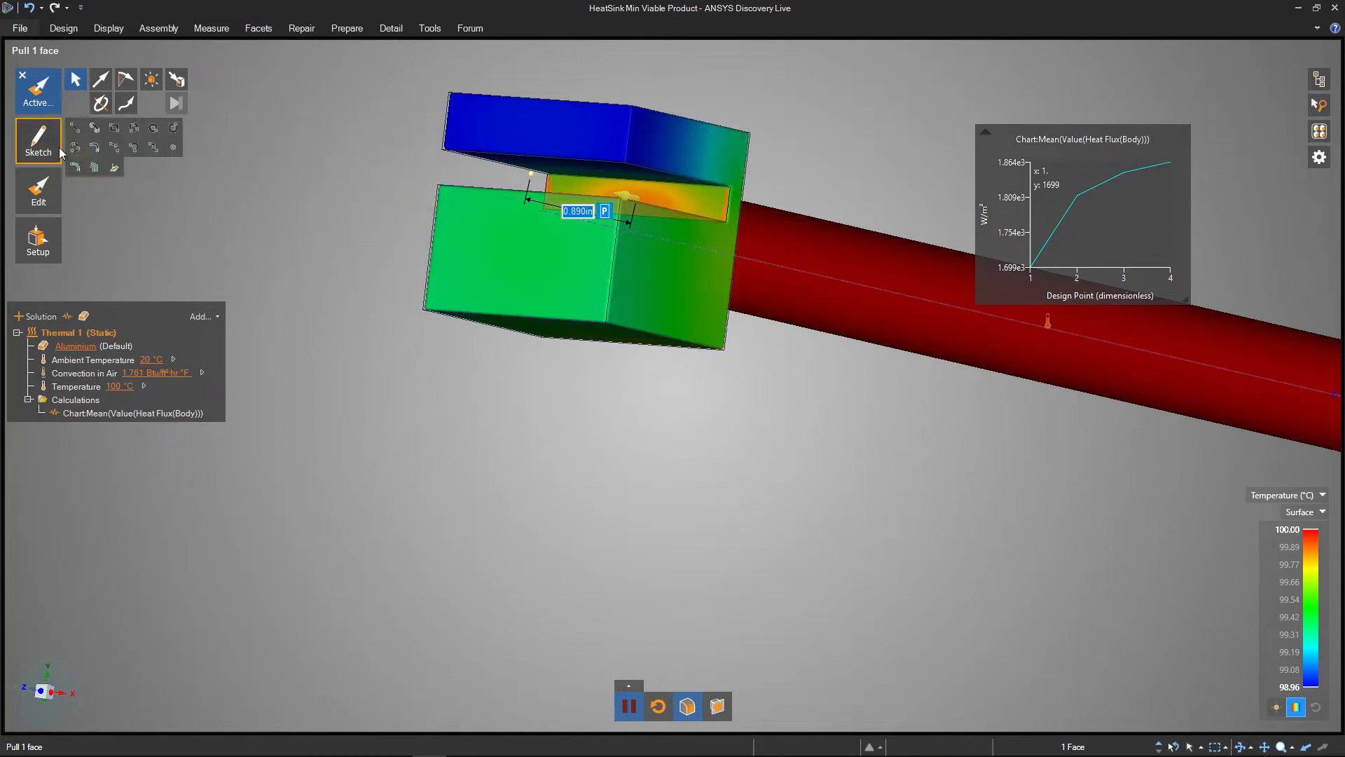
pyautogui.click(173, 130)
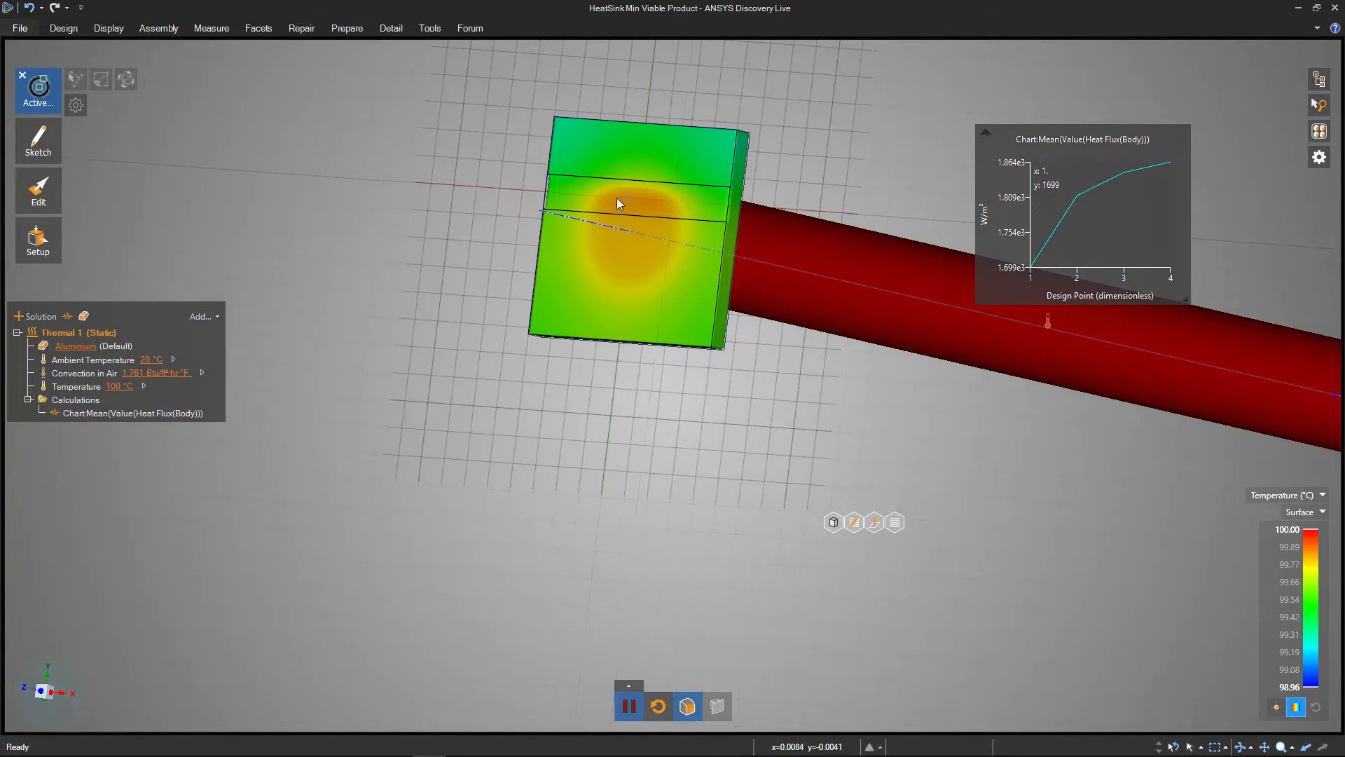
pyautogui.click(856, 523)
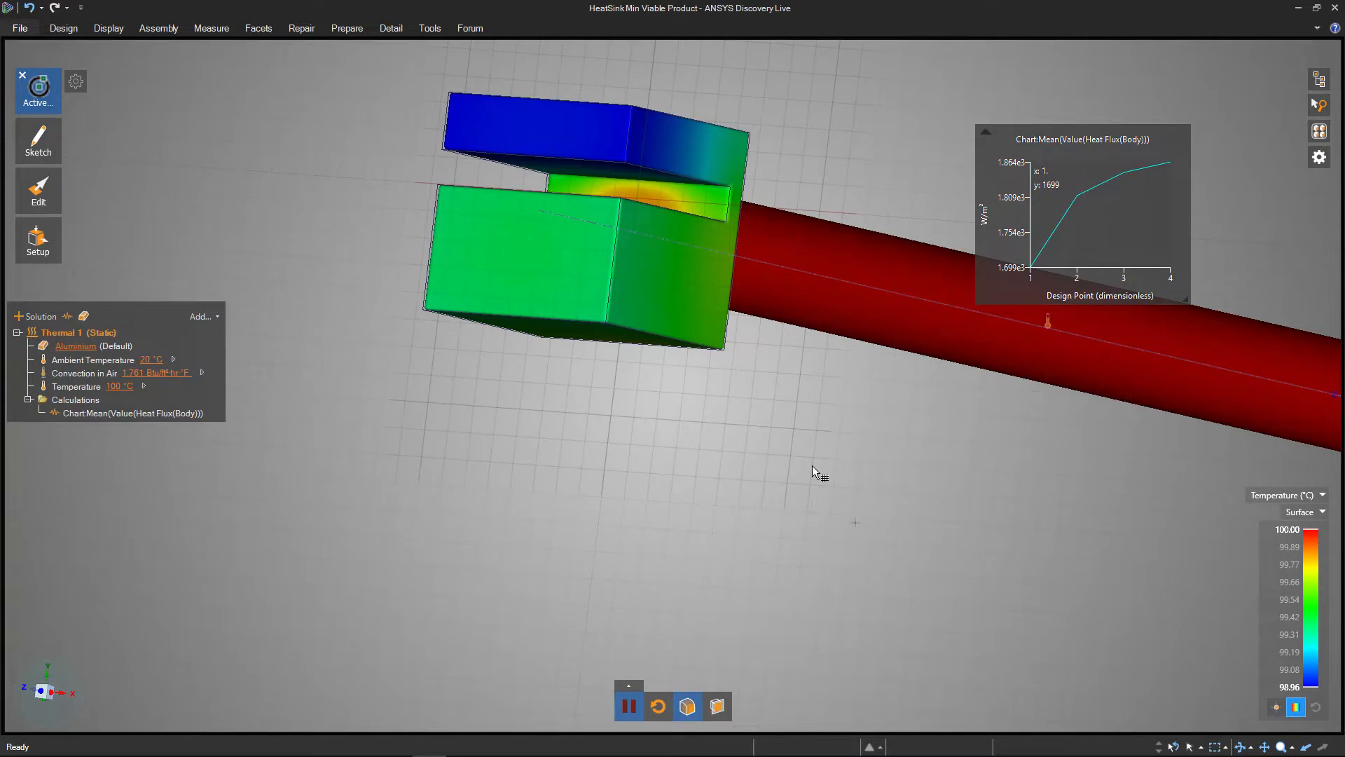
pyautogui.click(666, 280)
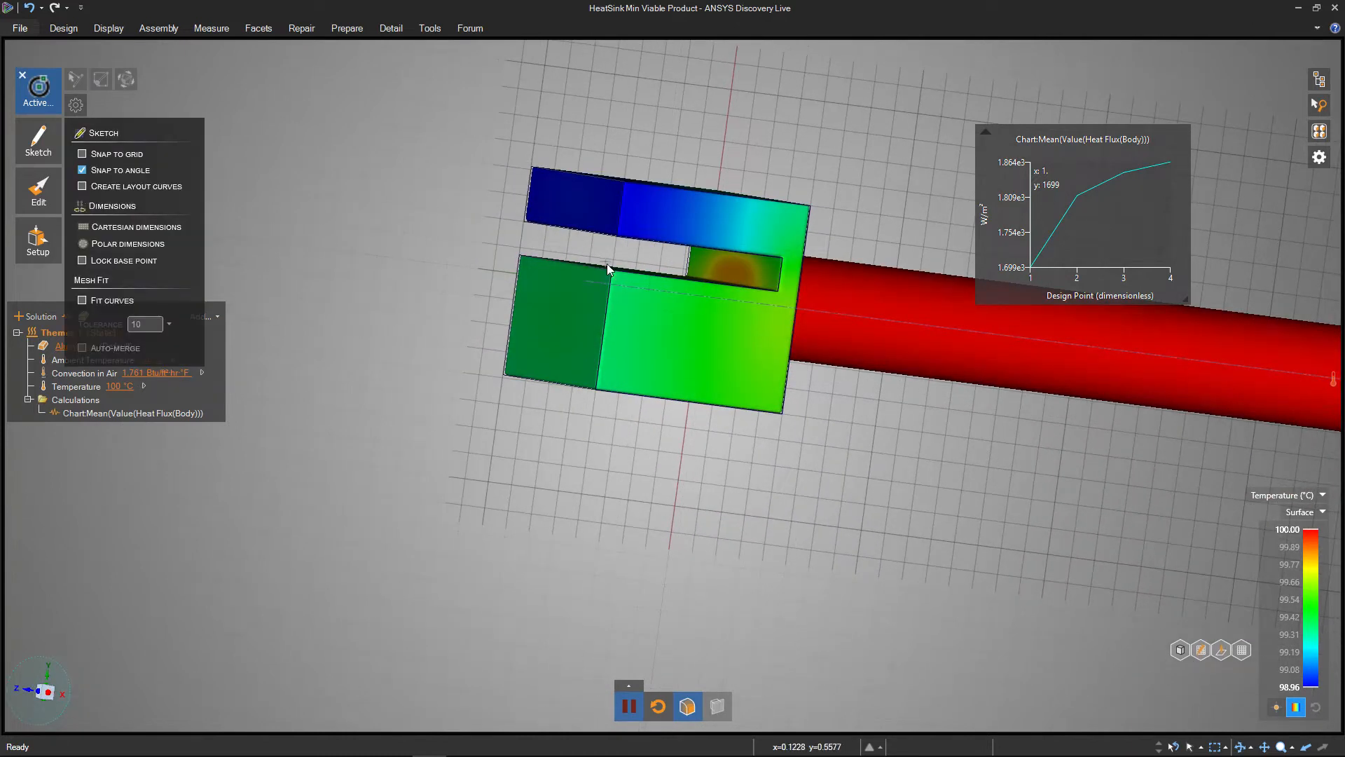
pyautogui.click(701, 342)
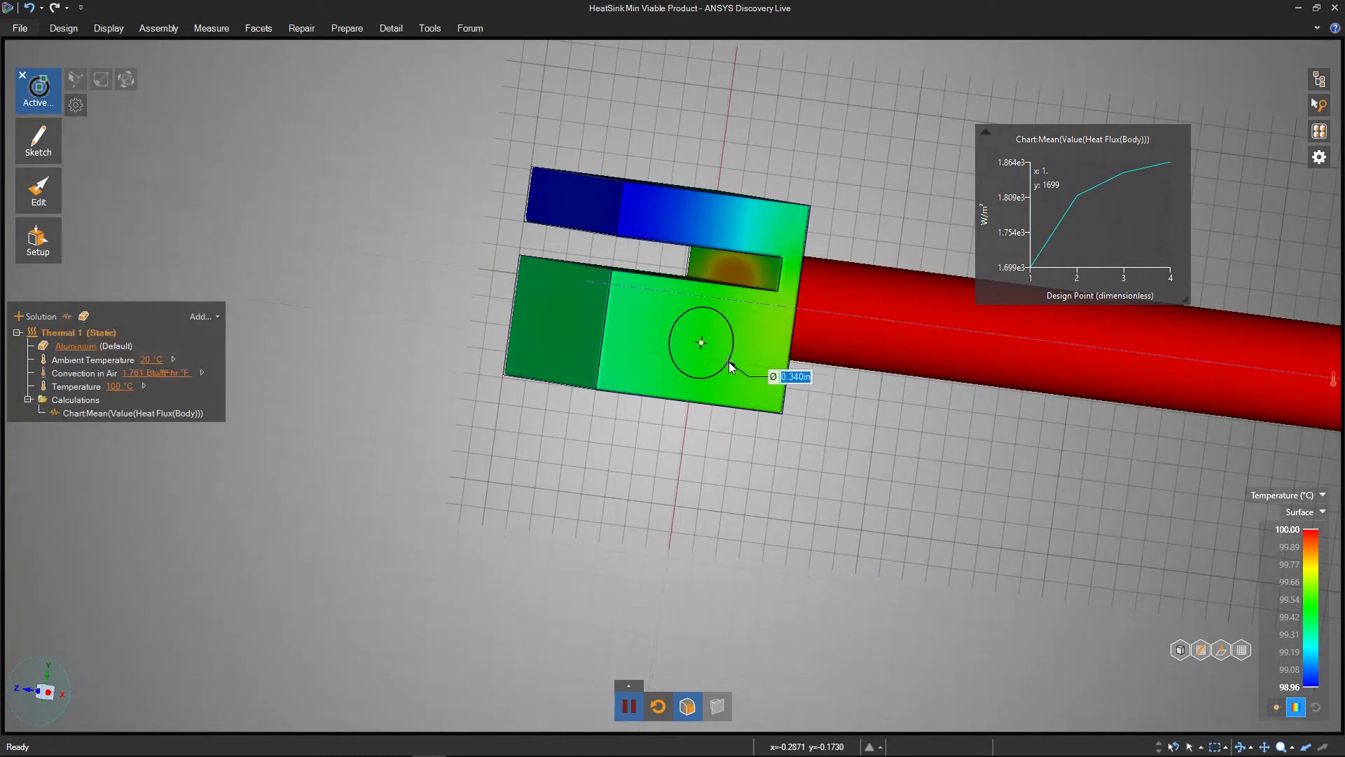
# Pull the circular region through the thicker fin to cut a through hole
pyautogui.press('p')
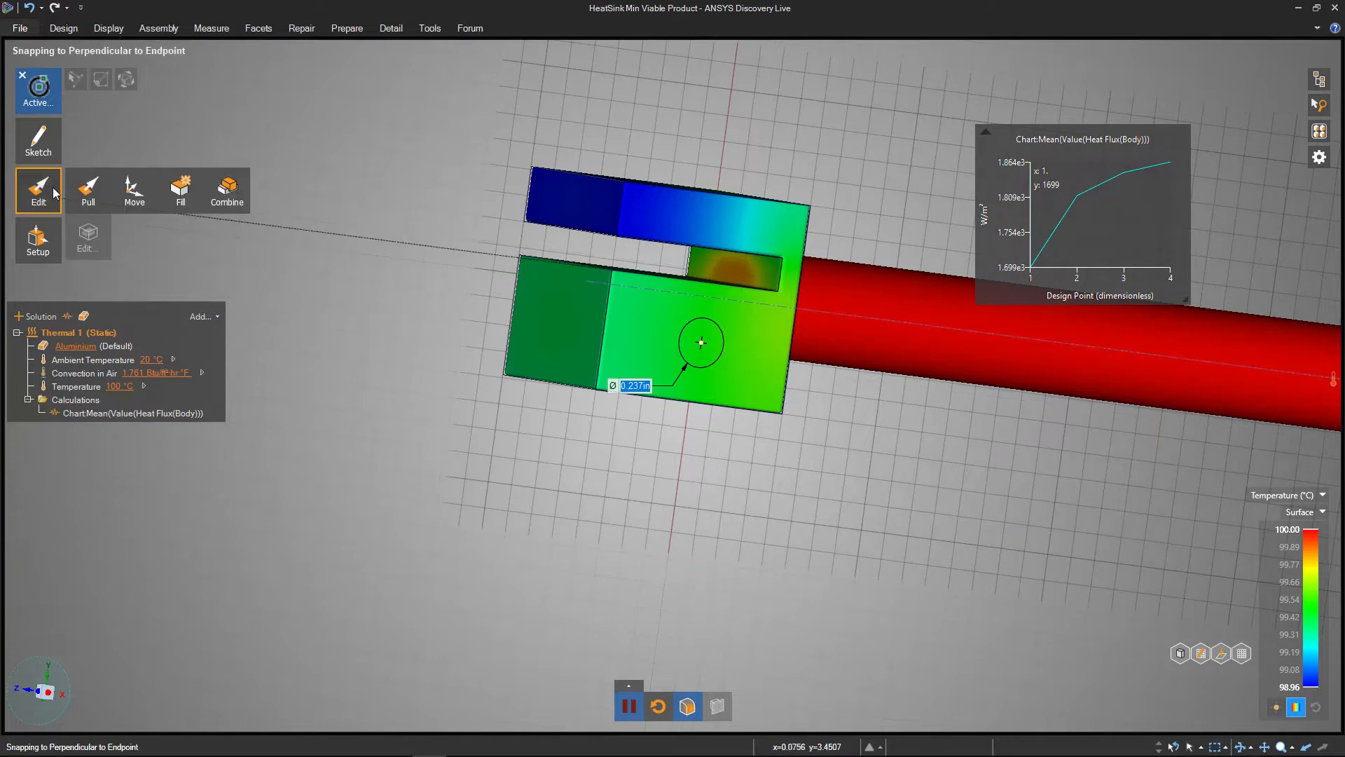
pyautogui.moveTo(695, 346); pyautogui.dragTo(475, 327)
pyautogui.moveTo(501, 381); pyautogui.dragTo(423, 361, button='middle')
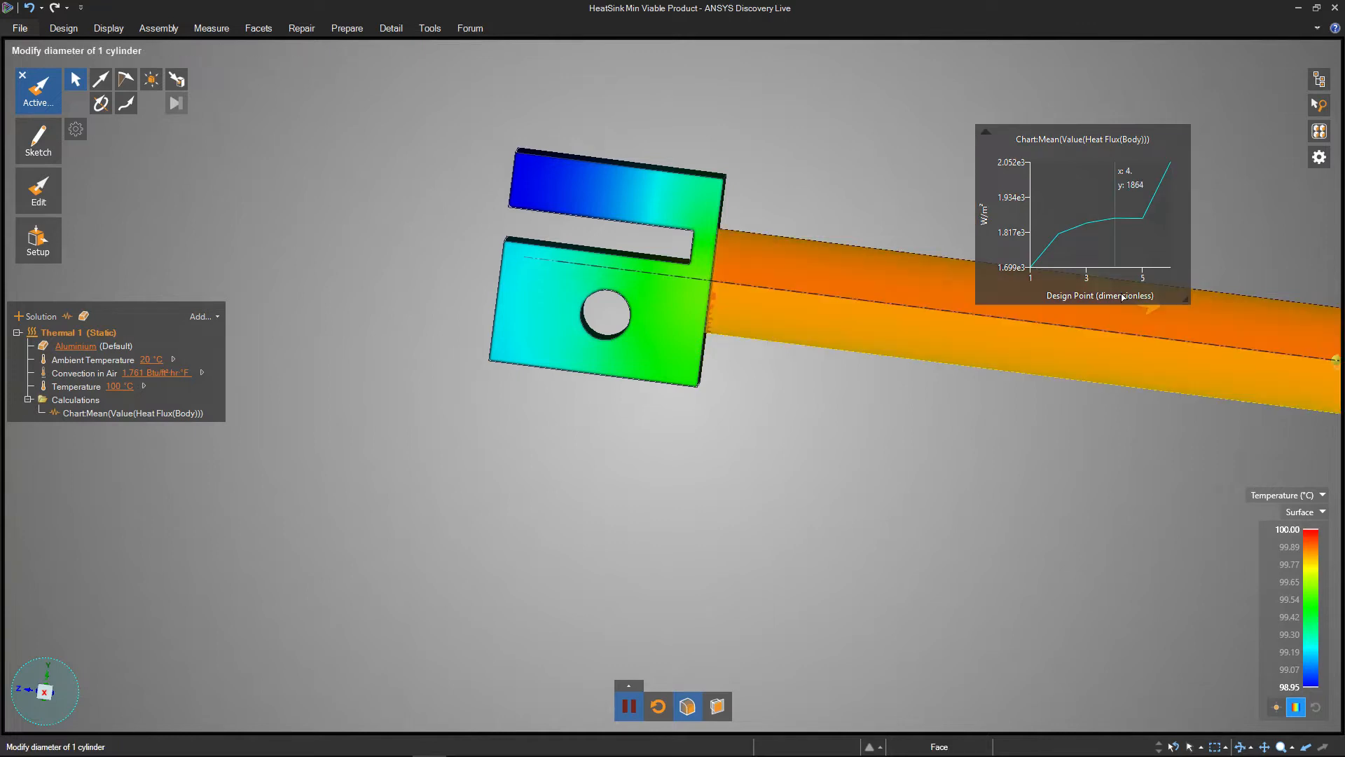
# Collapse and re-expand the mean heat flux chart to check its latest value and its curve over the design points
pyautogui.click(1028, 163)
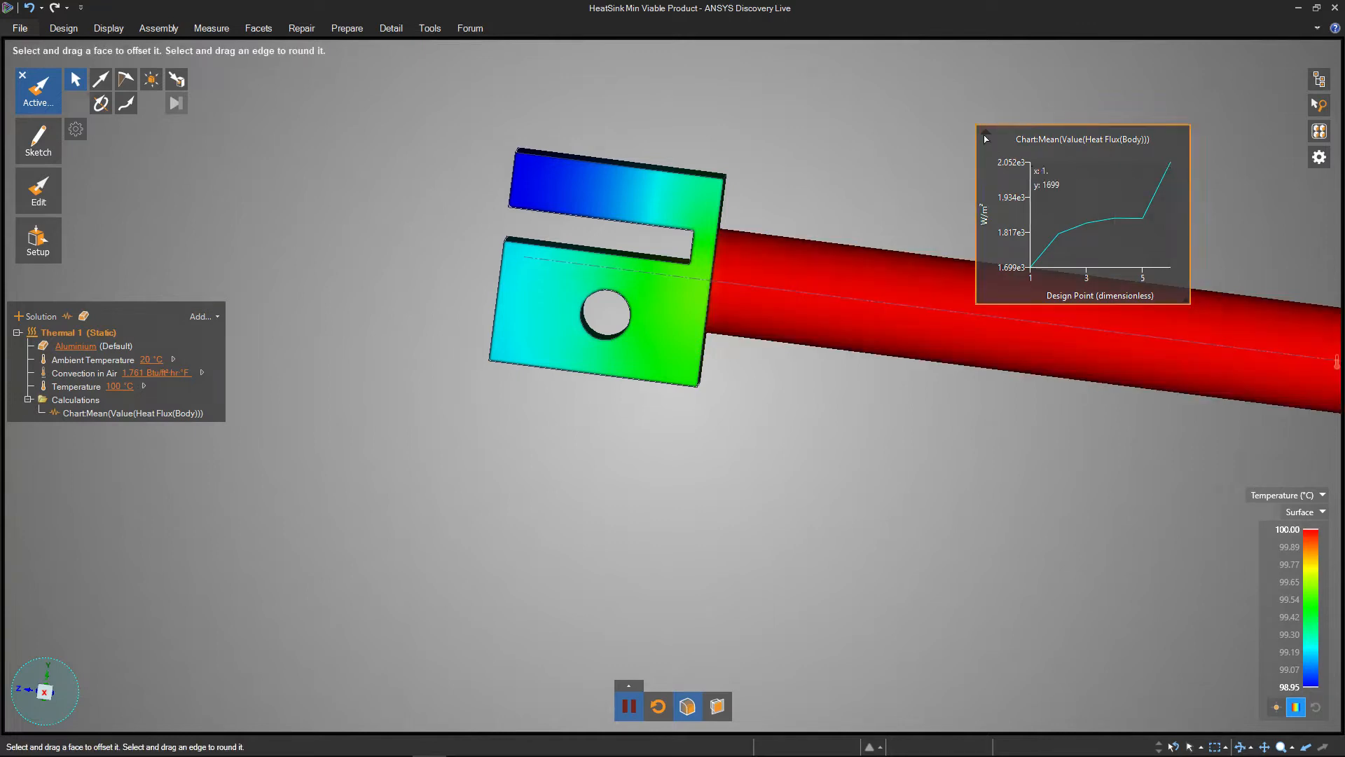
pyautogui.click(985, 136)
pyautogui.moveTo(988, 139); pyautogui.dragTo(988, 134)
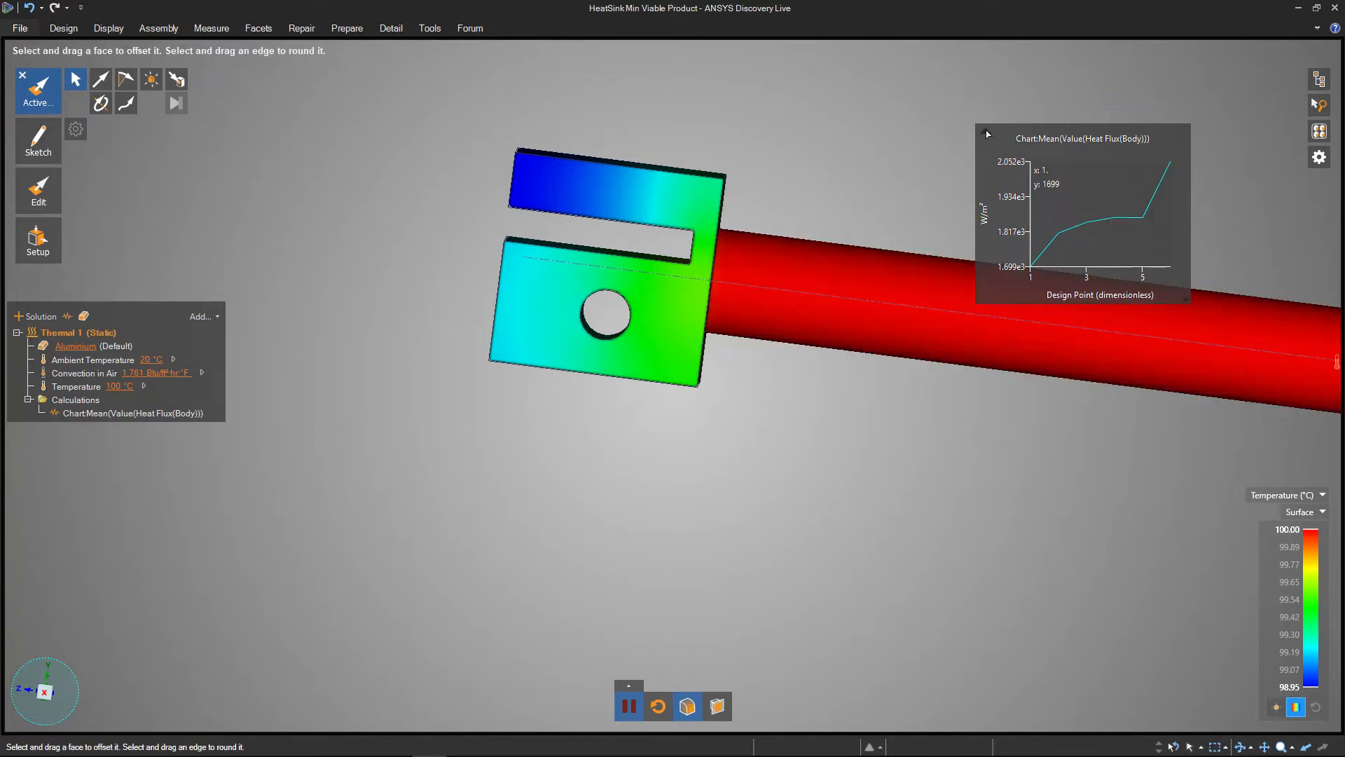
pyautogui.click(987, 135)
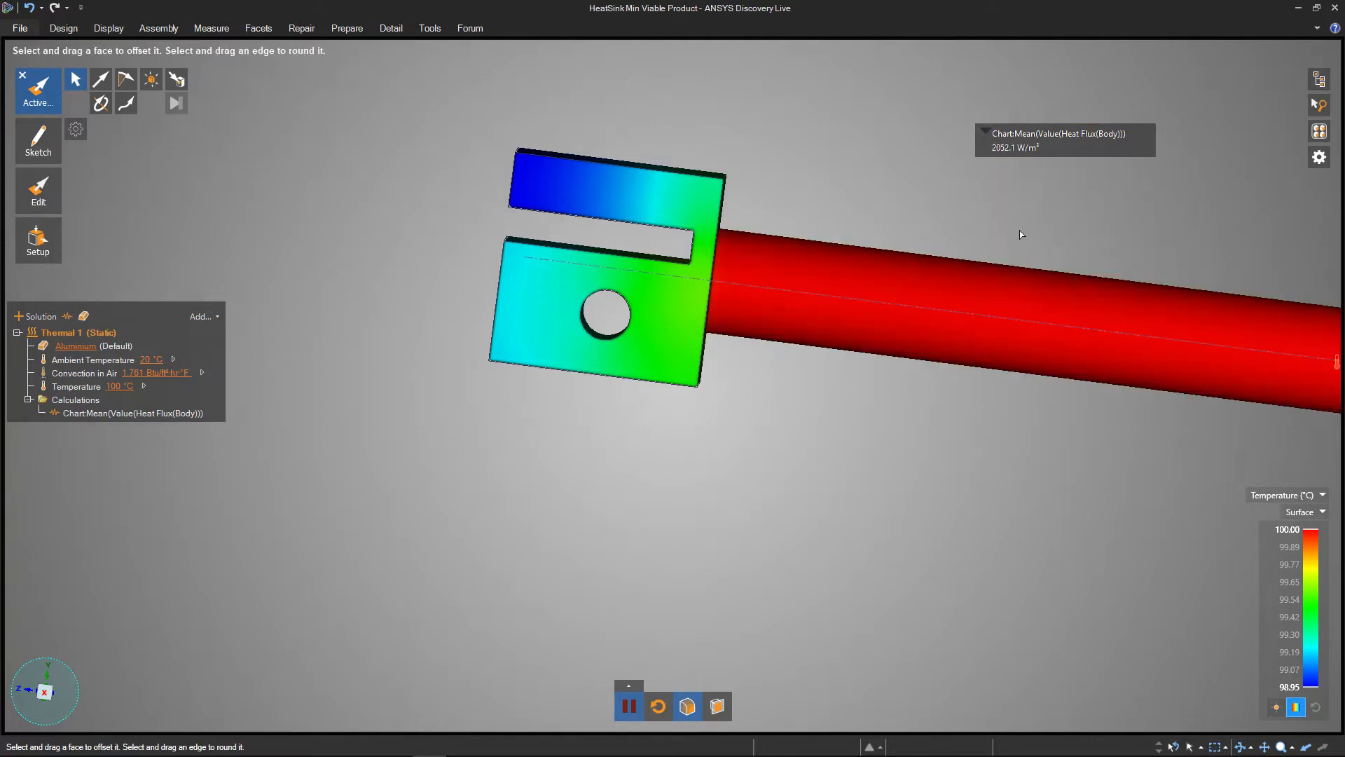
pyautogui.click(986, 133)
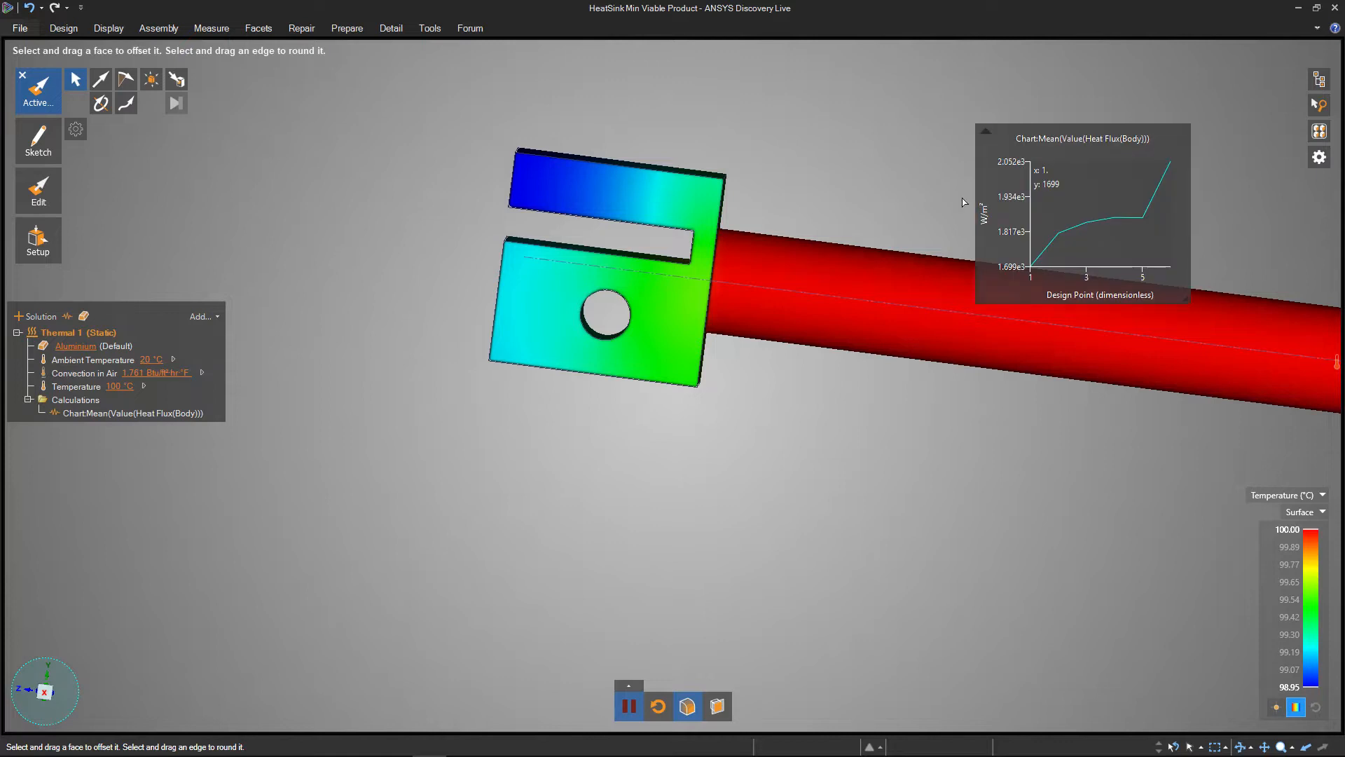
# Sketch a rectangle across the full 1.000 in width of the thicker fin's end face, about 0.22 in high
pyautogui.click(687, 314)
pyautogui.keyDown('shift'); pyautogui.moveTo(687, 314); pyautogui.dragTo(610, 294, button='middle'); pyautogui.keyUp('shift')
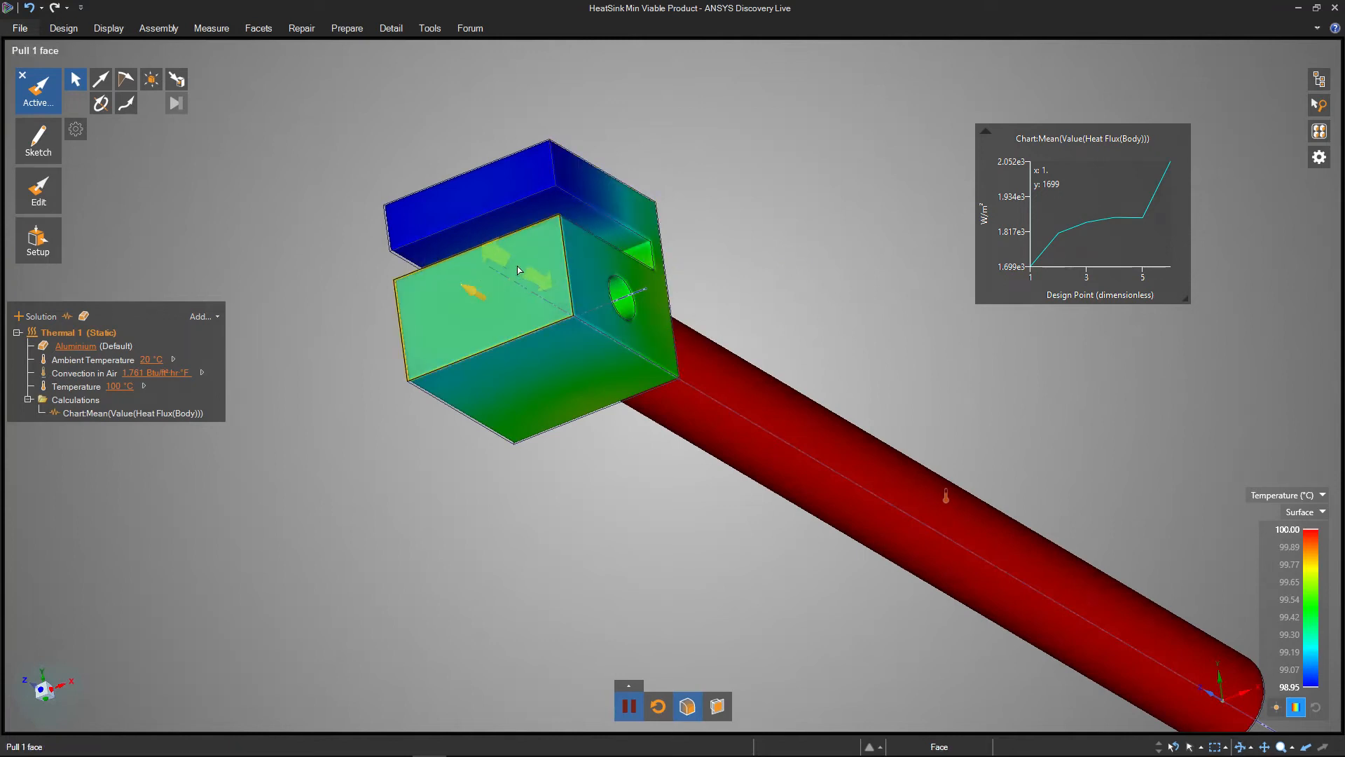
pyautogui.press('Escape')
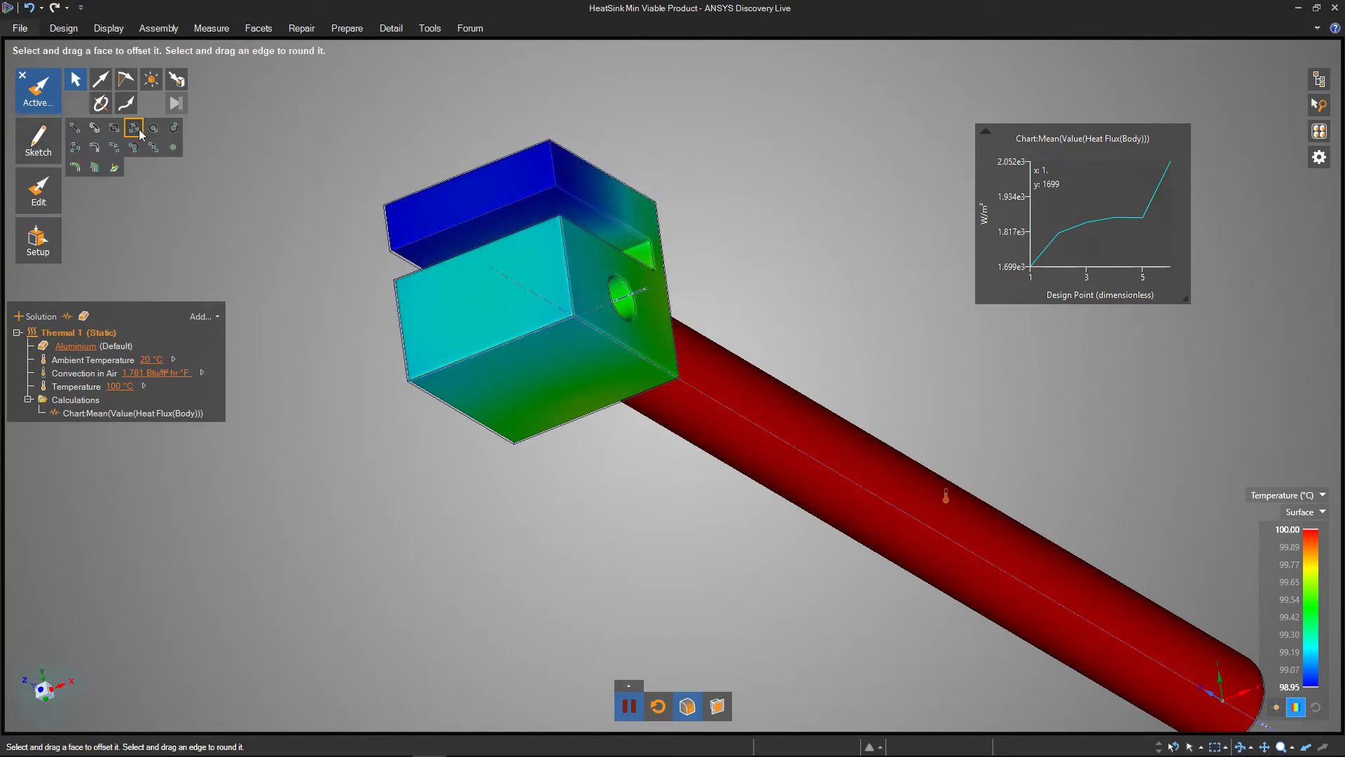
pyautogui.click(115, 130)
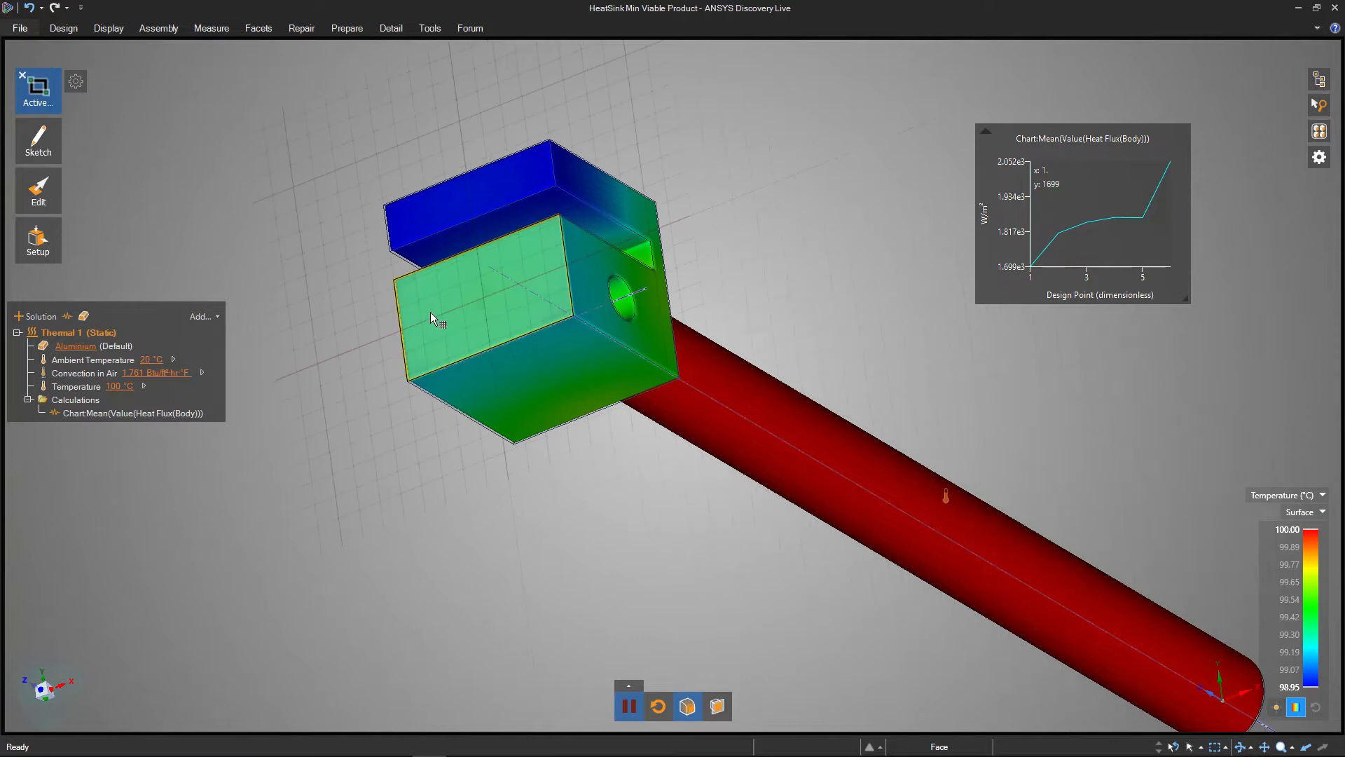
pyautogui.click(430, 312)
pyautogui.click(399, 305)
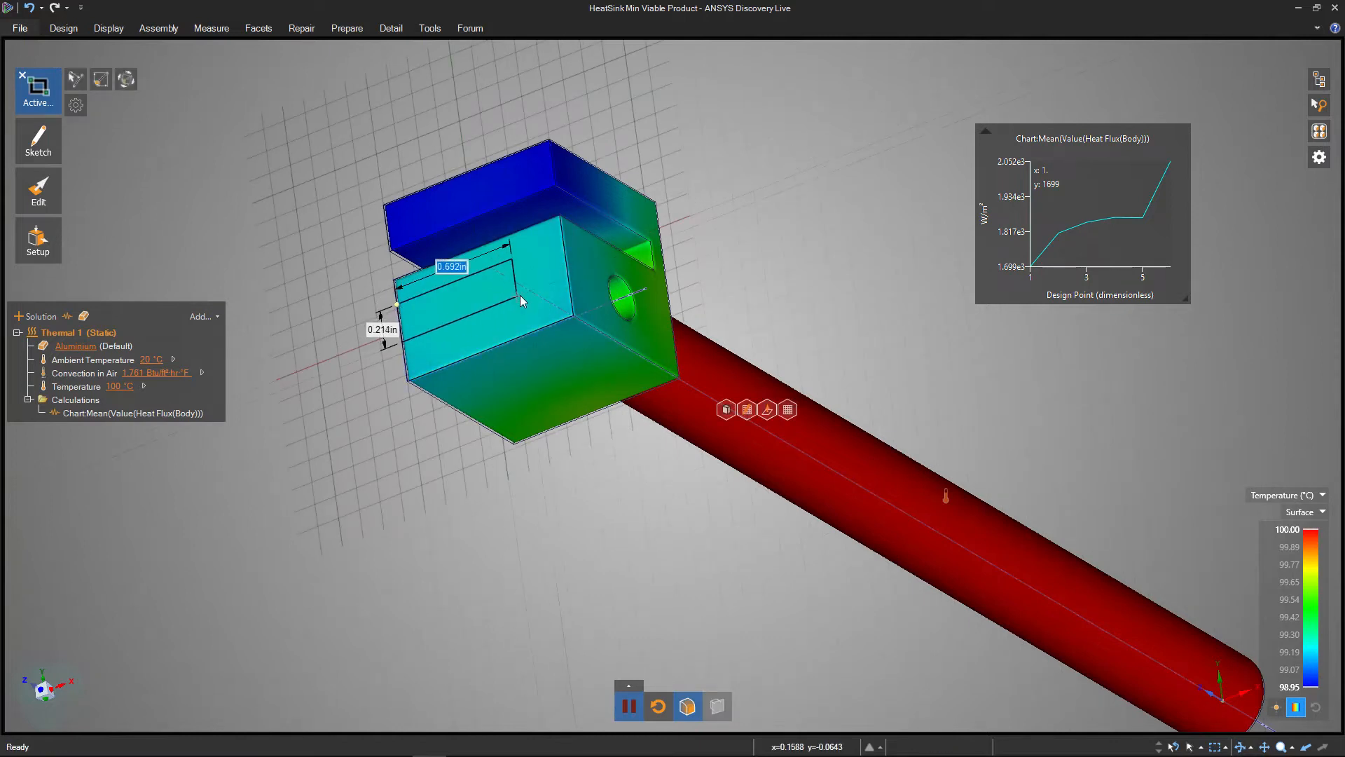
pyautogui.press('Tab')
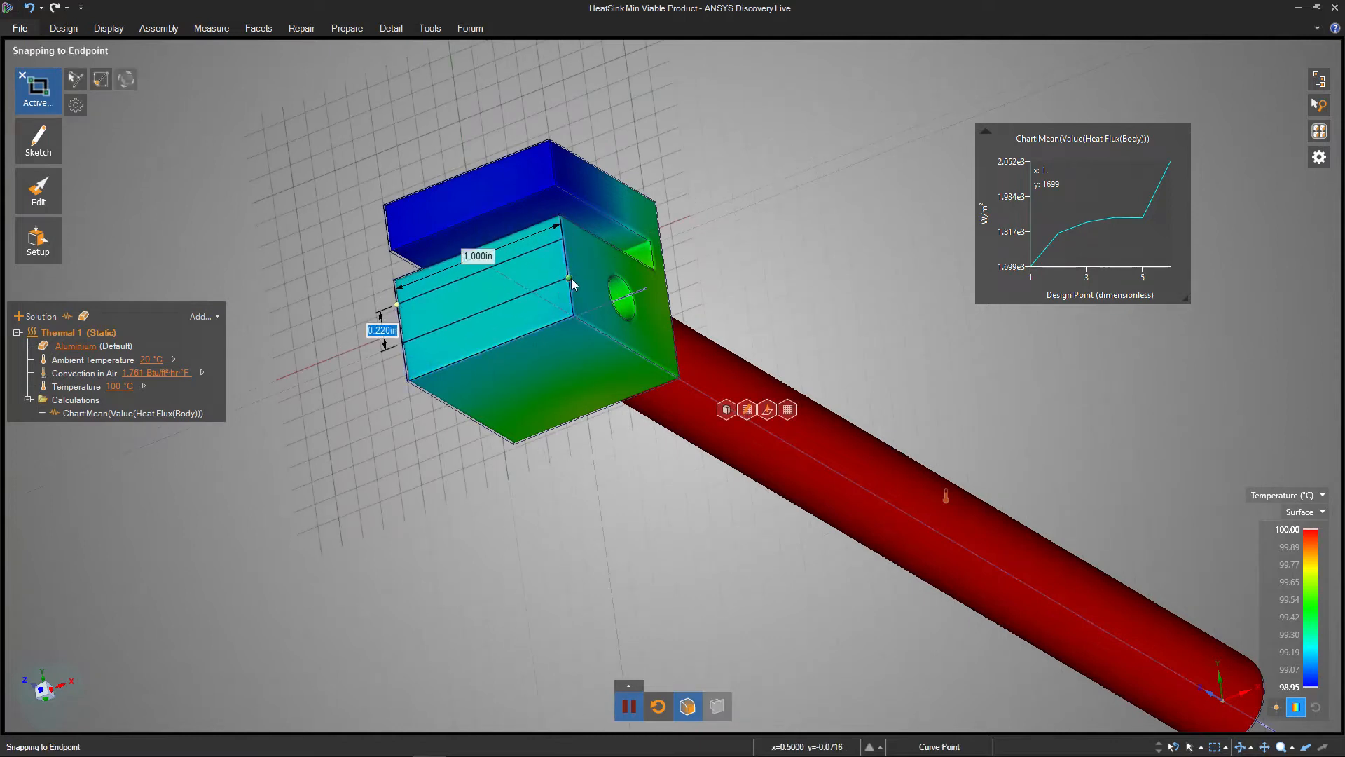
pyautogui.moveTo(37, 189)
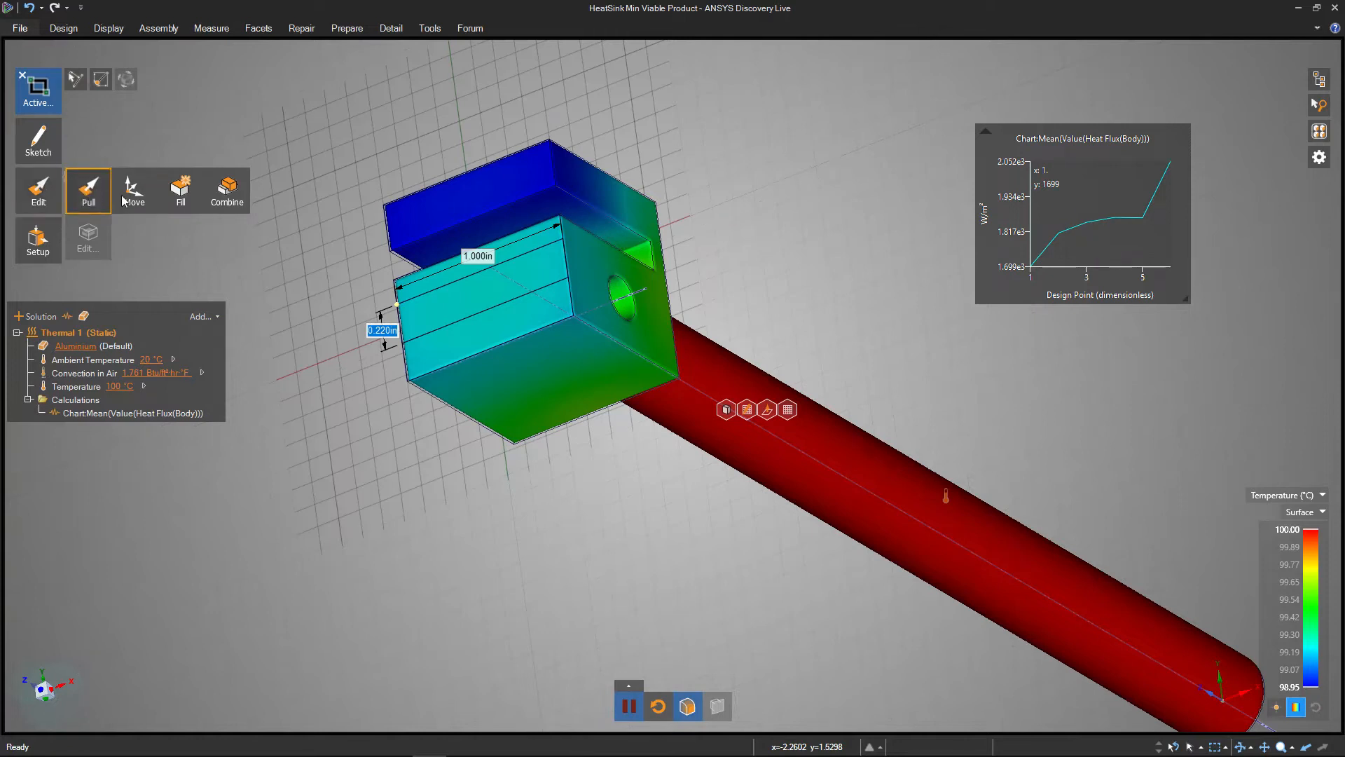
# Pull the rectangular region outward from the thicker fin's end face to form a plate about 1.465 in long
pyautogui.click(88, 189)
pyautogui.click(507, 293)
pyautogui.click(476, 286)
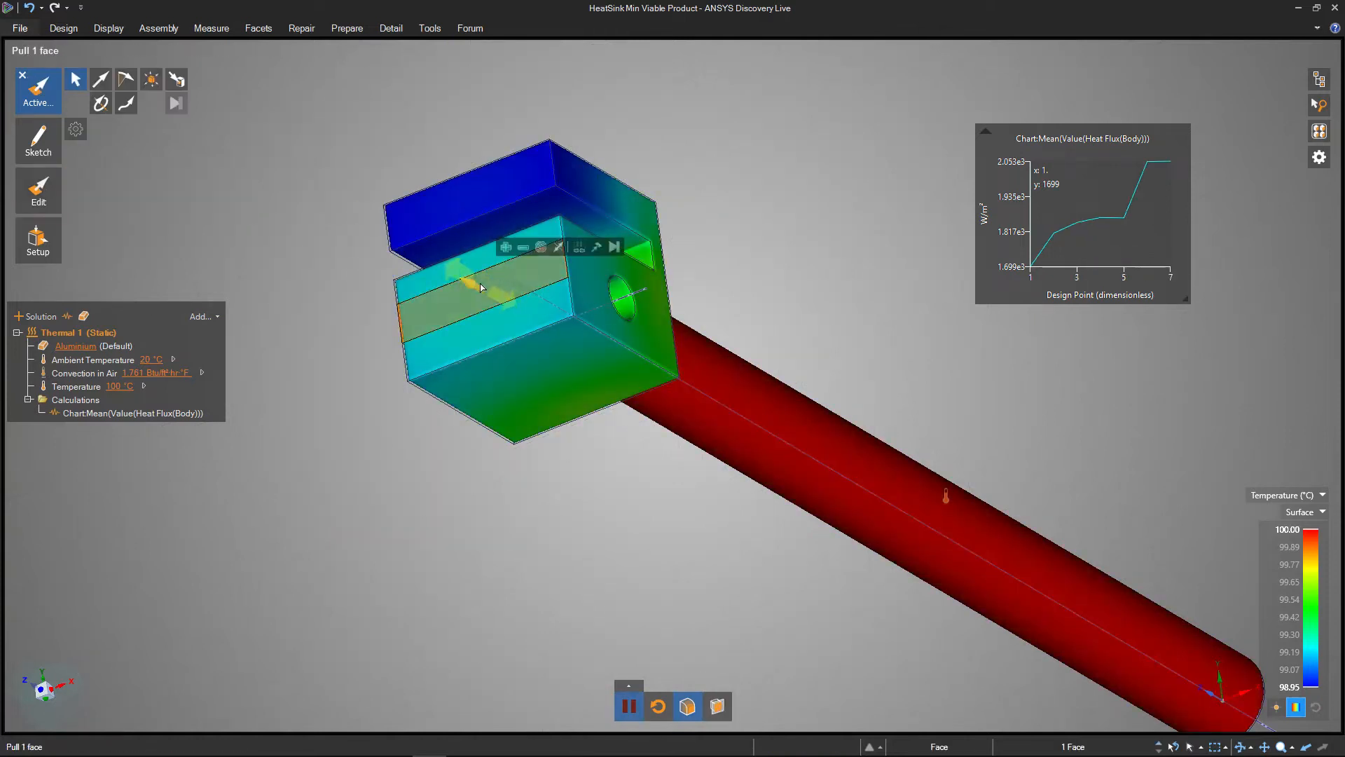
pyautogui.moveTo(472, 287); pyautogui.dragTo(384, 231)
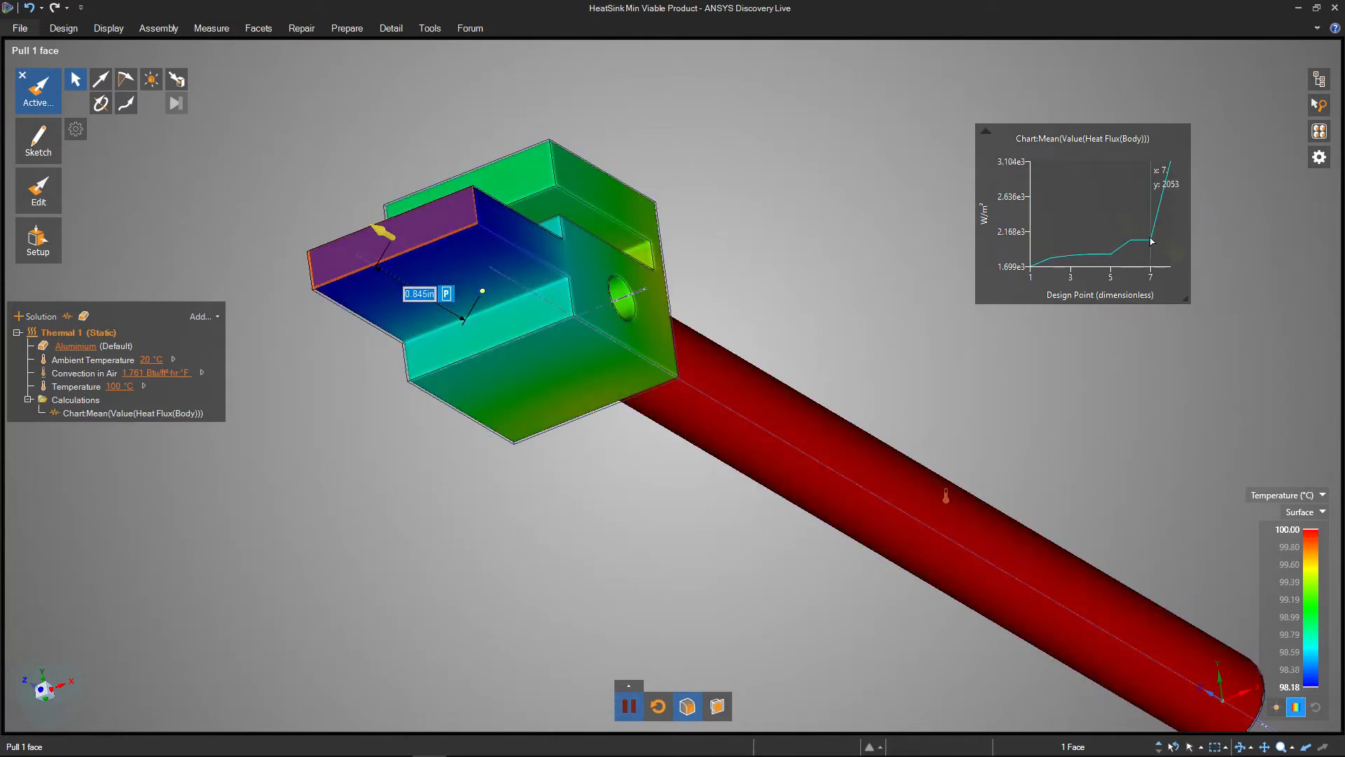
pyautogui.moveTo(1161, 190)
pyautogui.moveTo(383, 232); pyautogui.dragTo(303, 223)
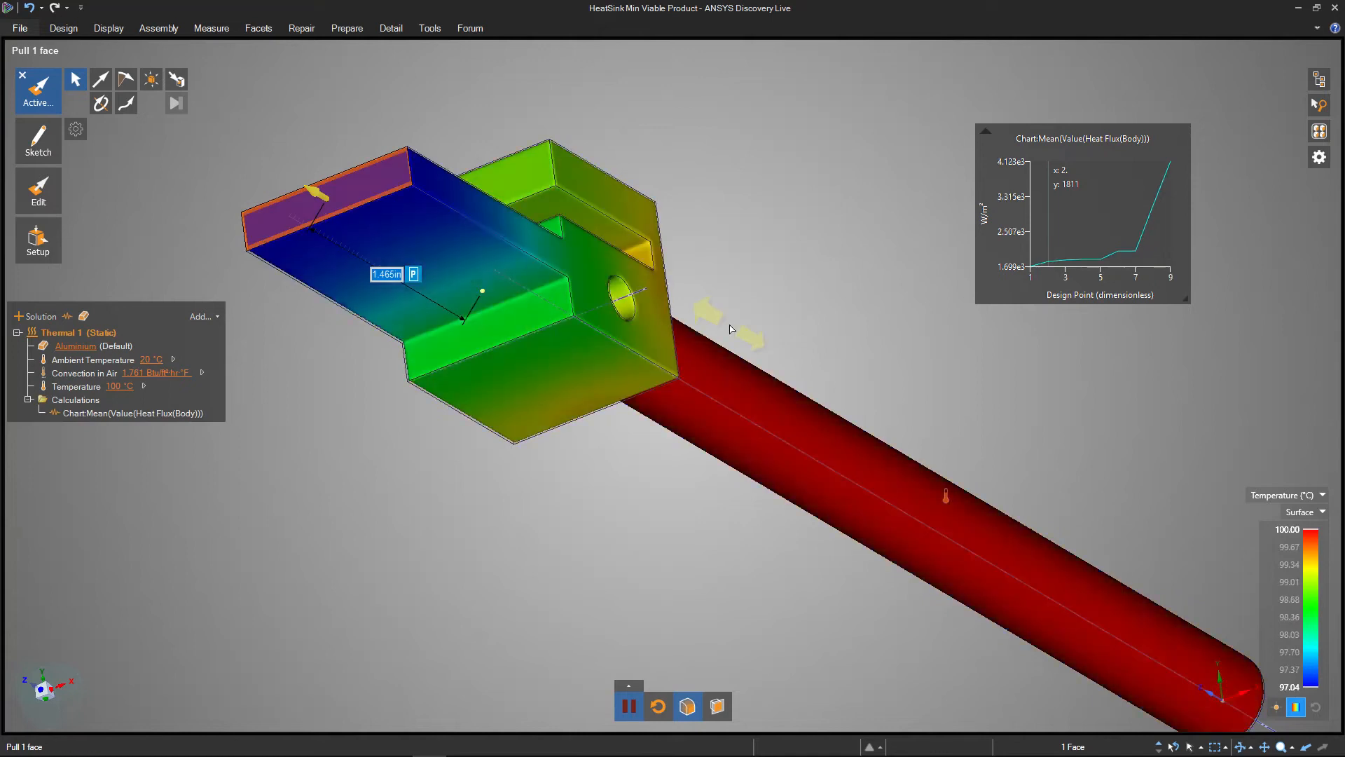
# Collapse the mean heat flux chart to its latest value and extend the pulled plate to about 1.695 in
pyautogui.moveTo(1116, 213)
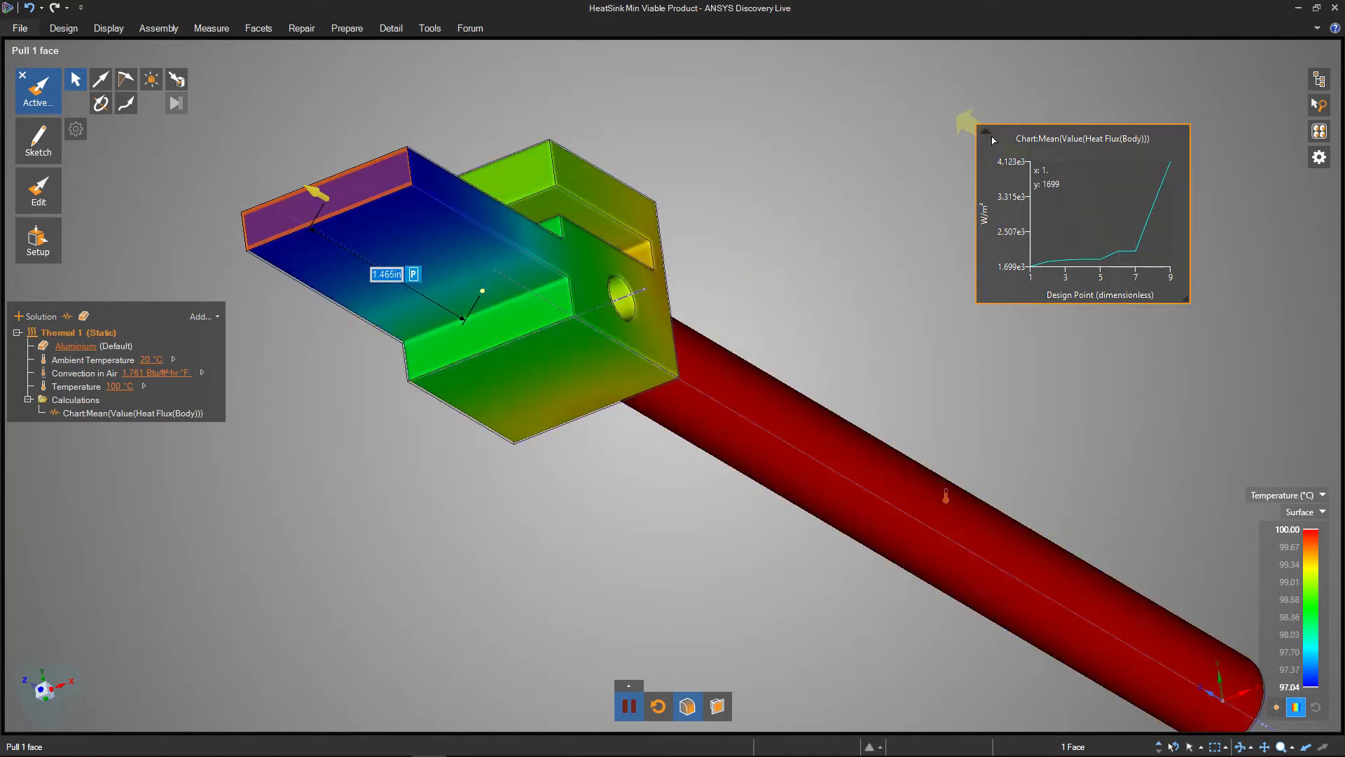
pyautogui.click(986, 135)
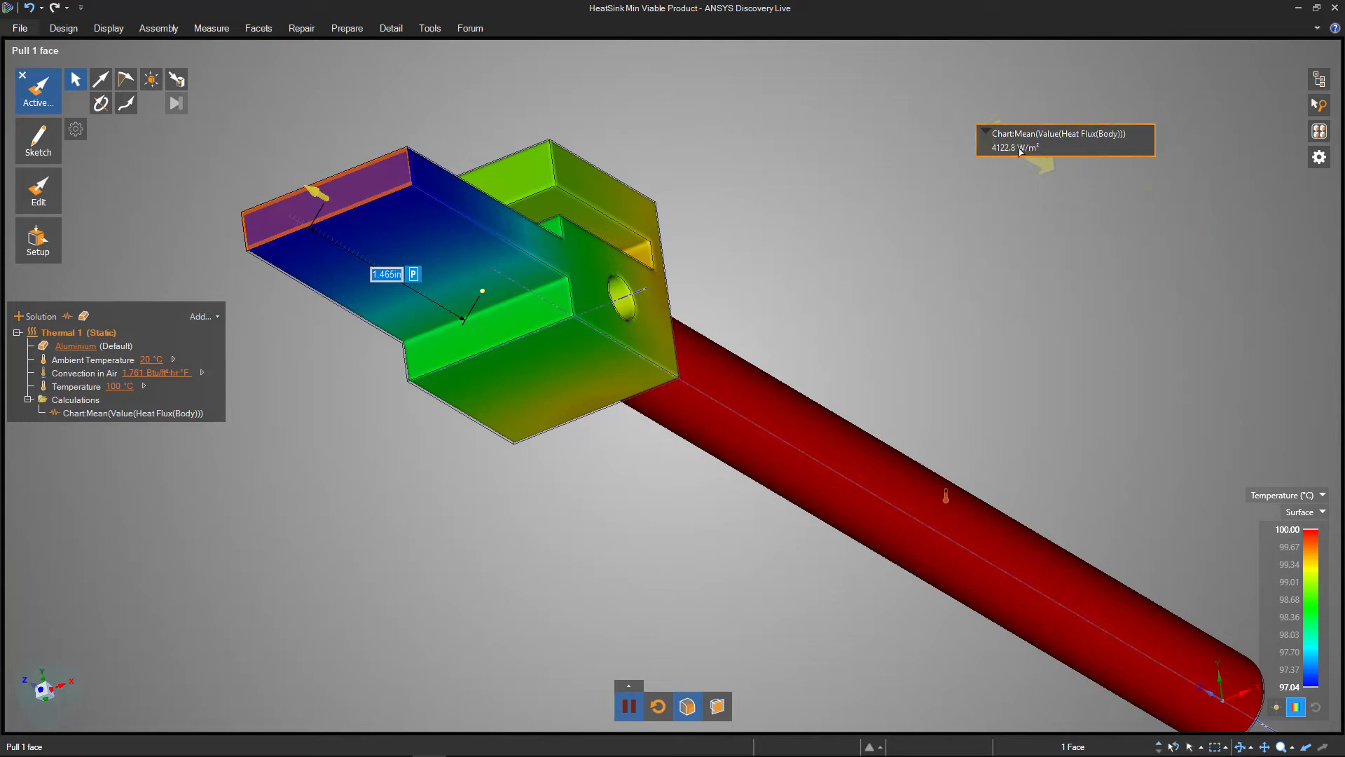
pyautogui.moveTo(316, 200); pyautogui.dragTo(294, 180)
pyautogui.keyDown('shift'); pyautogui.moveTo(502, 262); pyautogui.dragTo(574, 257, button='middle'); pyautogui.keyUp('shift')
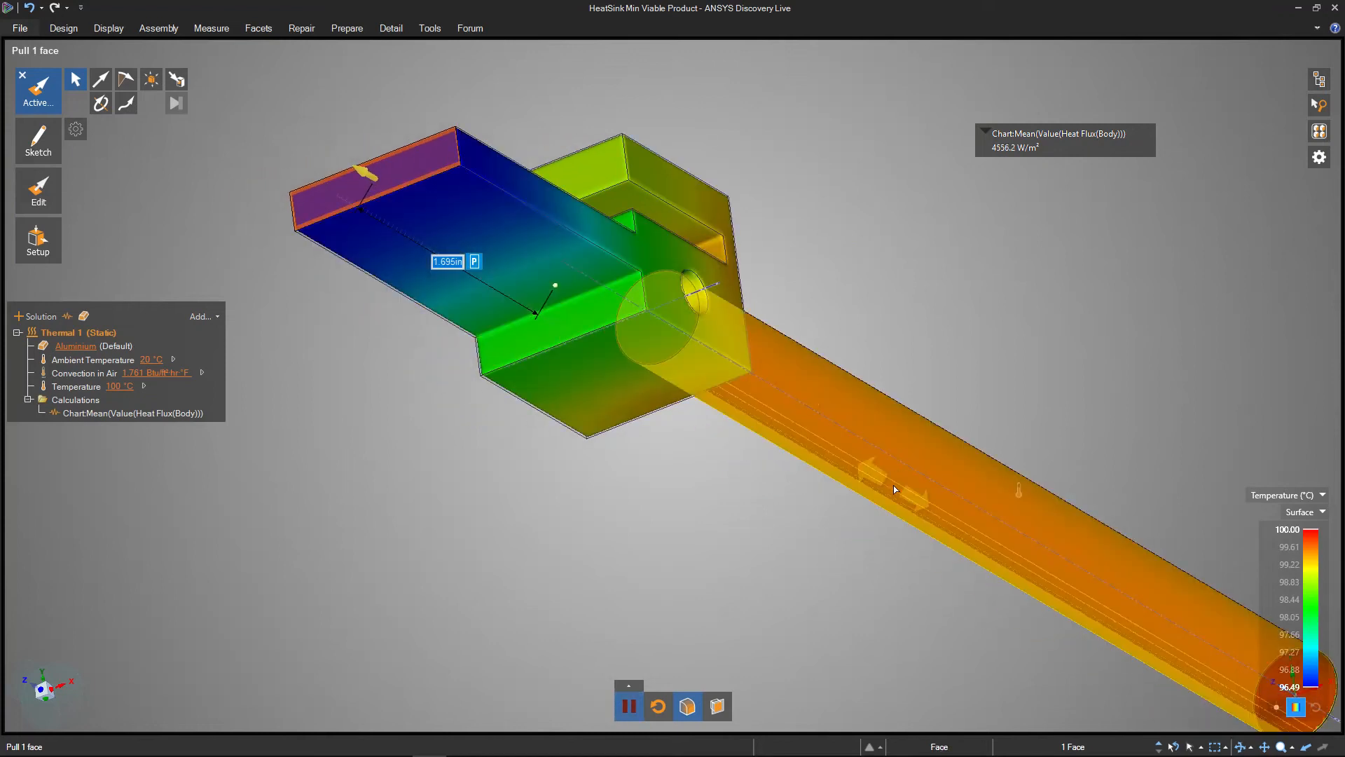